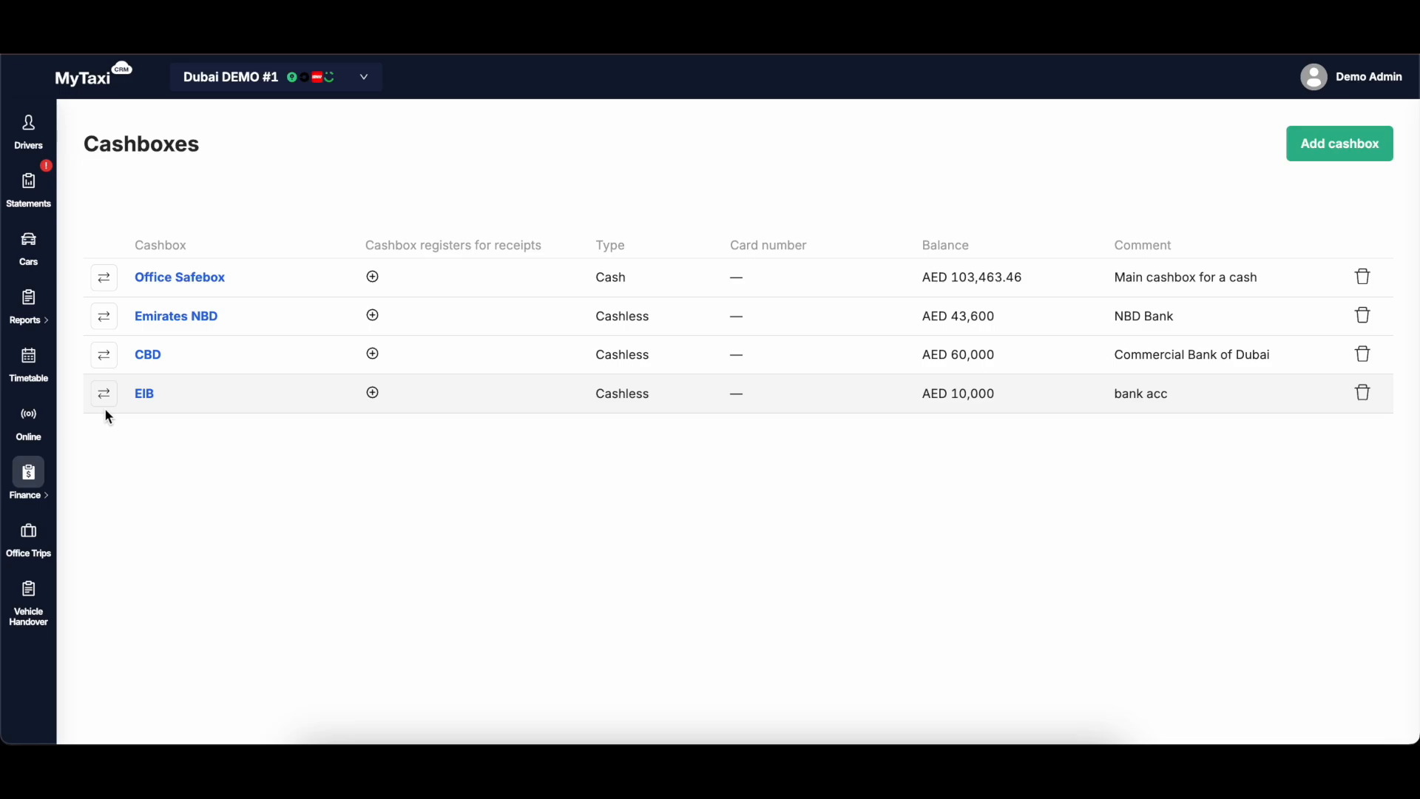
Step: Check the Office Safebox type, then open the driver revise list and examine the second driver's cash amount
double_click(611, 278)
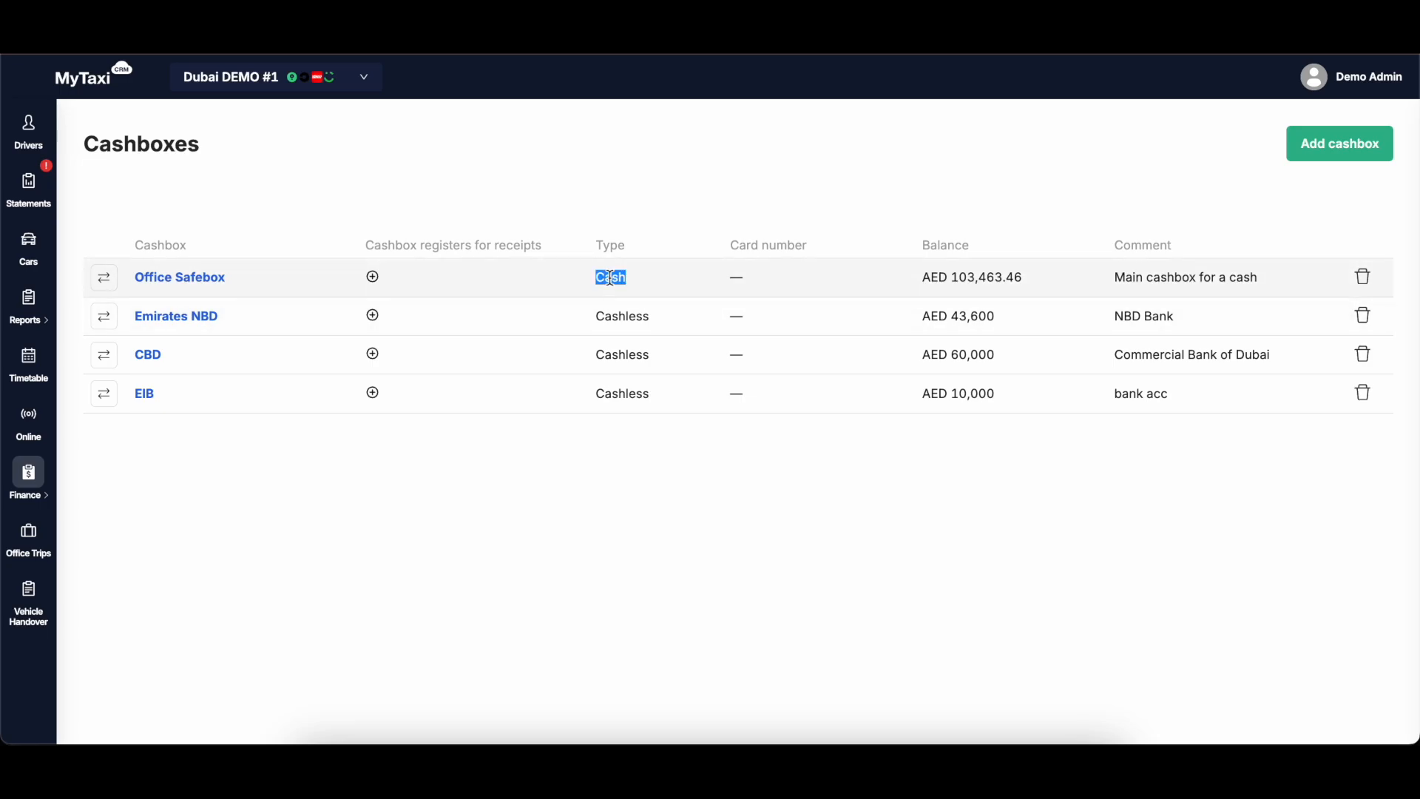
click(606, 423)
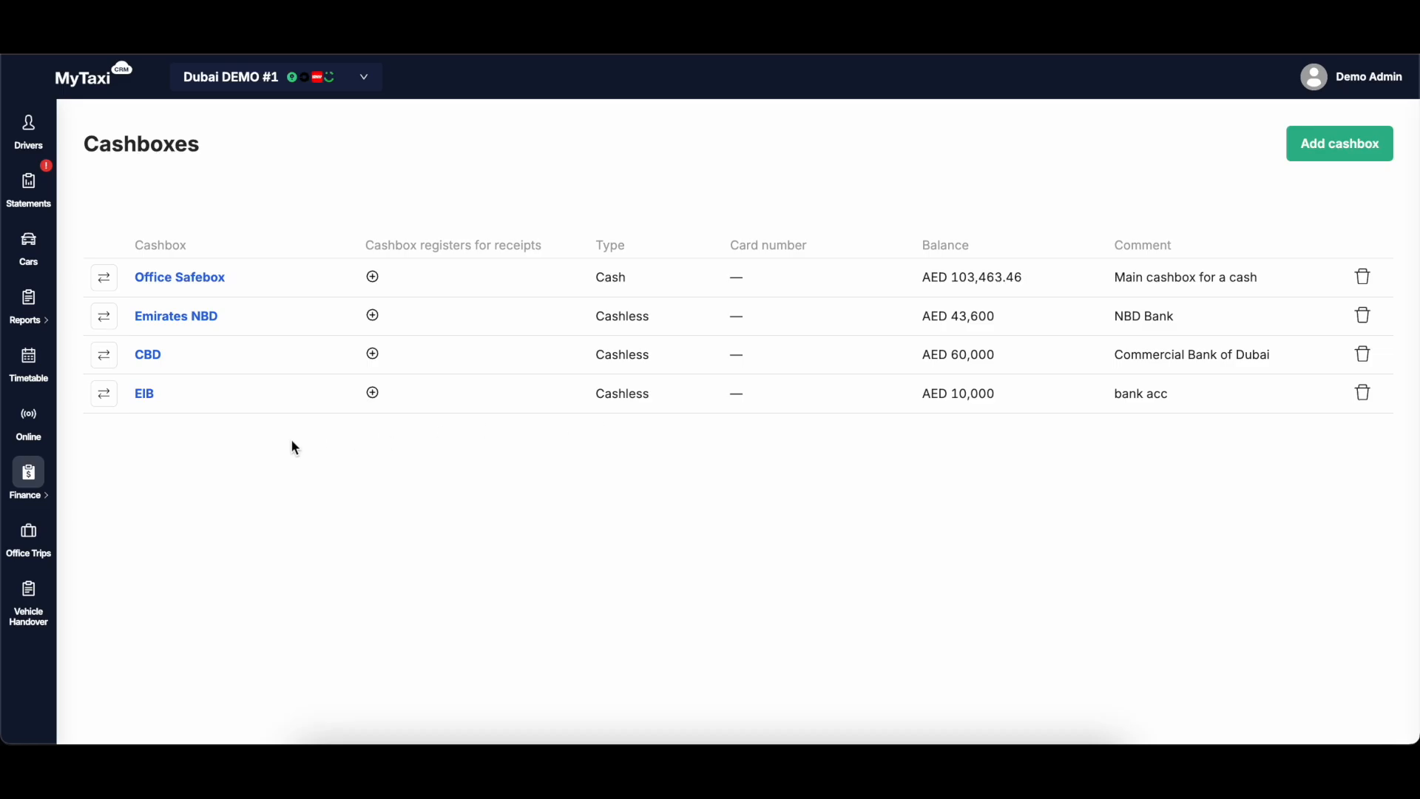
mouse_move(29, 477)
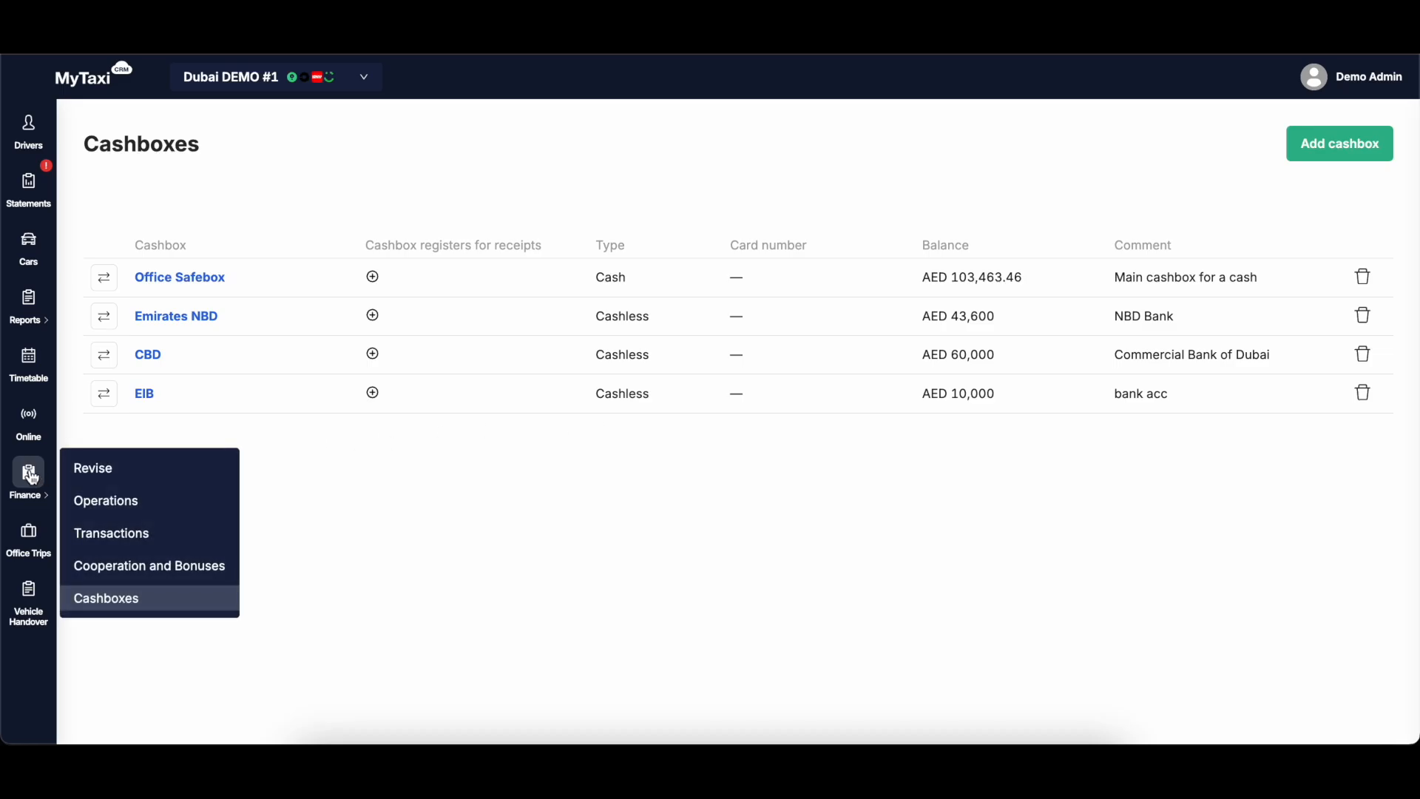
click(134, 469)
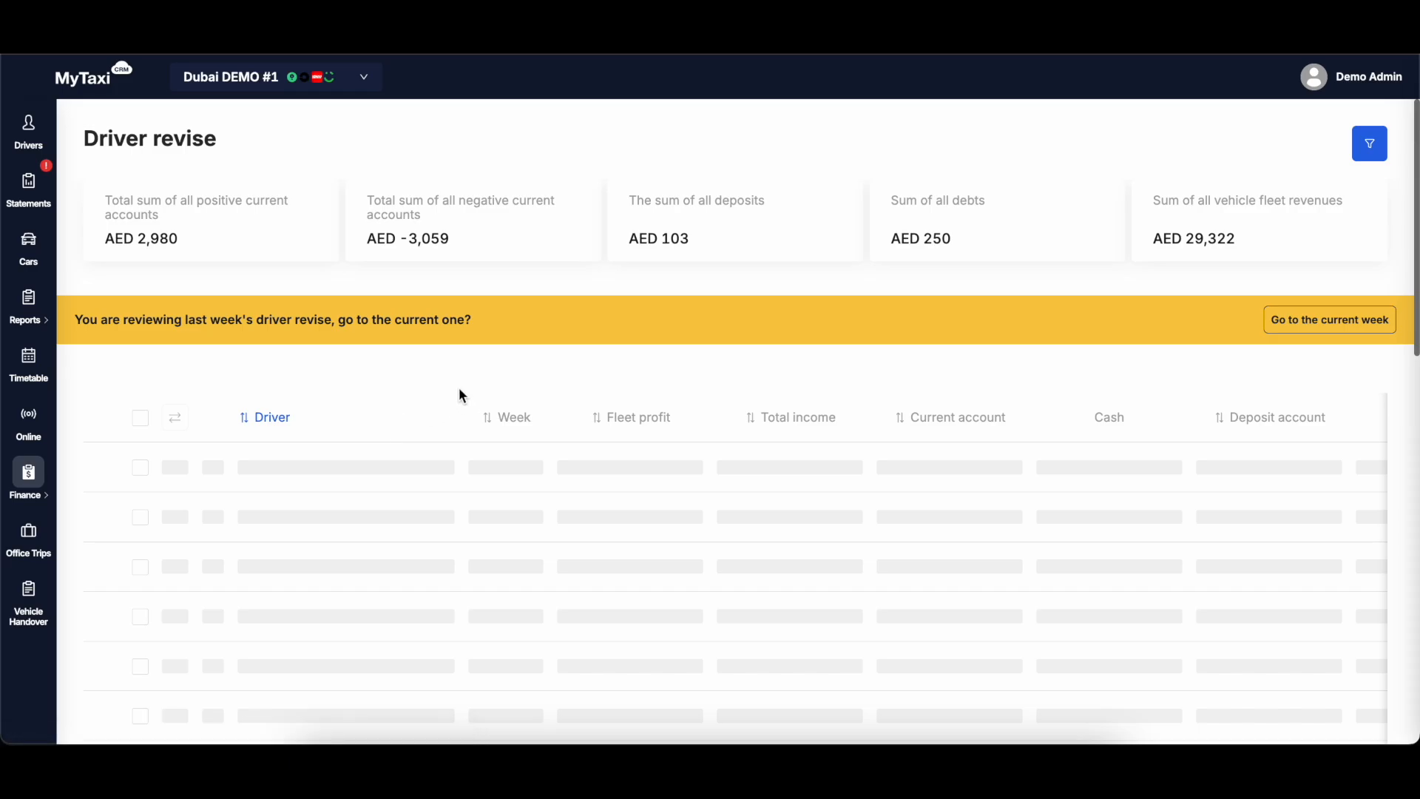
scroll(459, 387, down, 1)
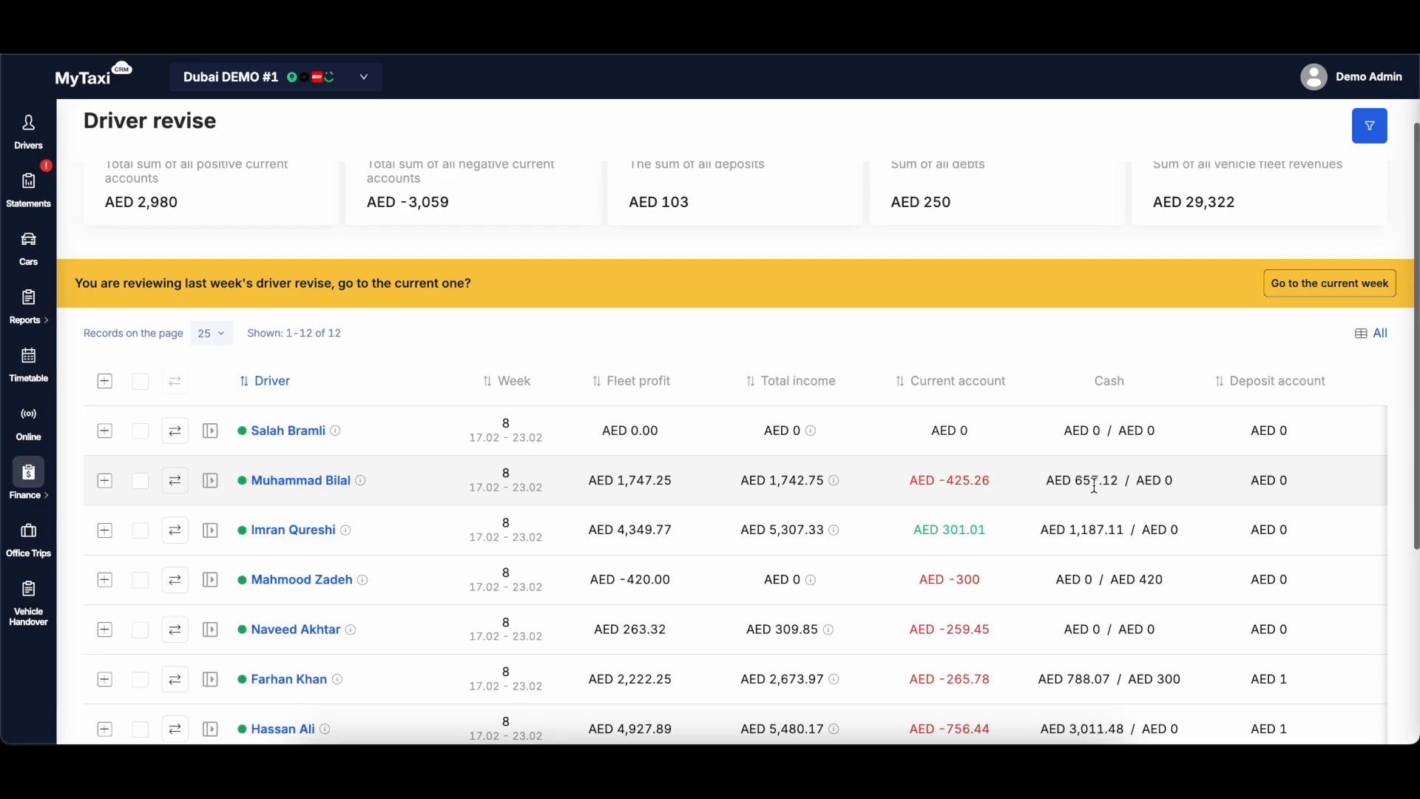
drag(1075, 481, 1117, 482)
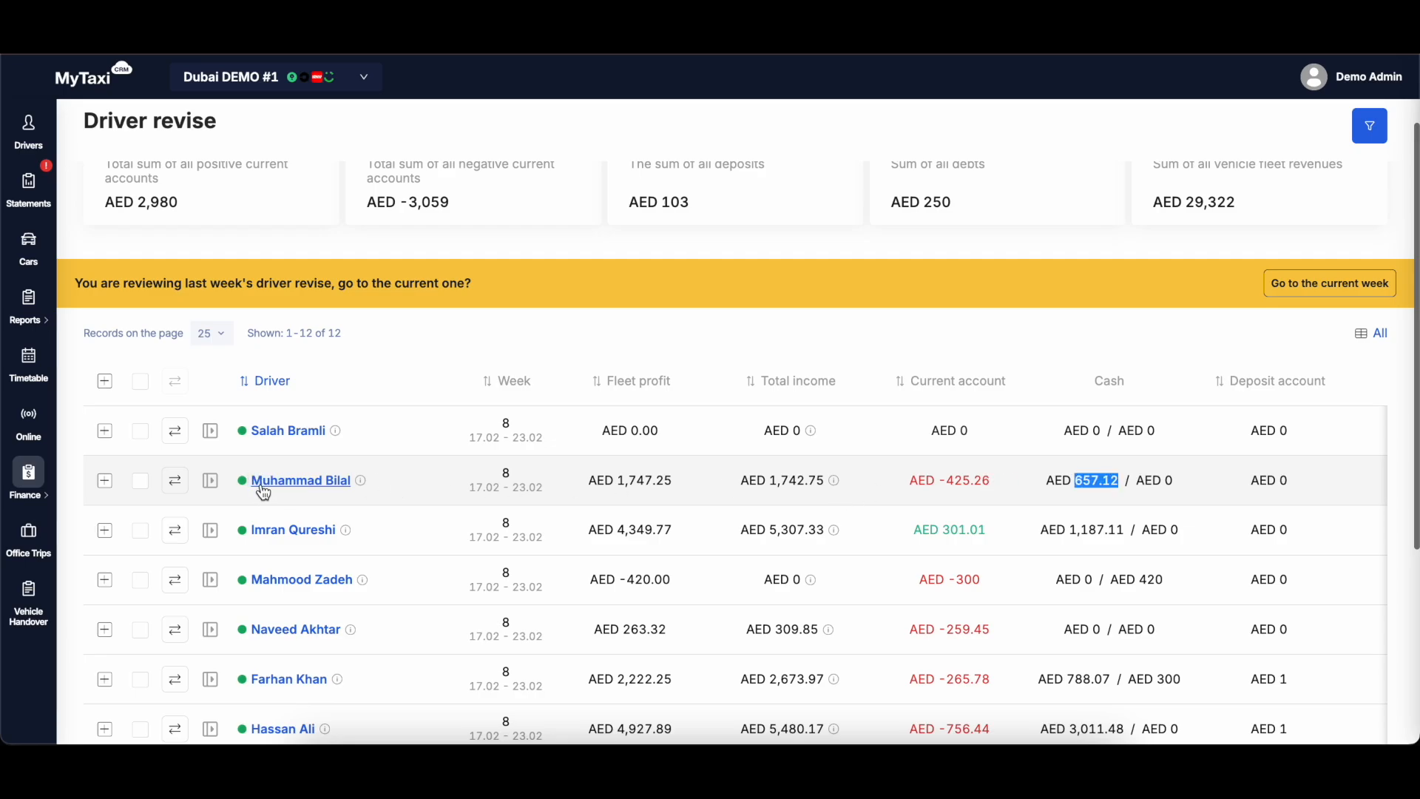
Step: Open the cash deposit form for the second driver in week 8 and inspect its amount and cashbox choices
click(174, 482)
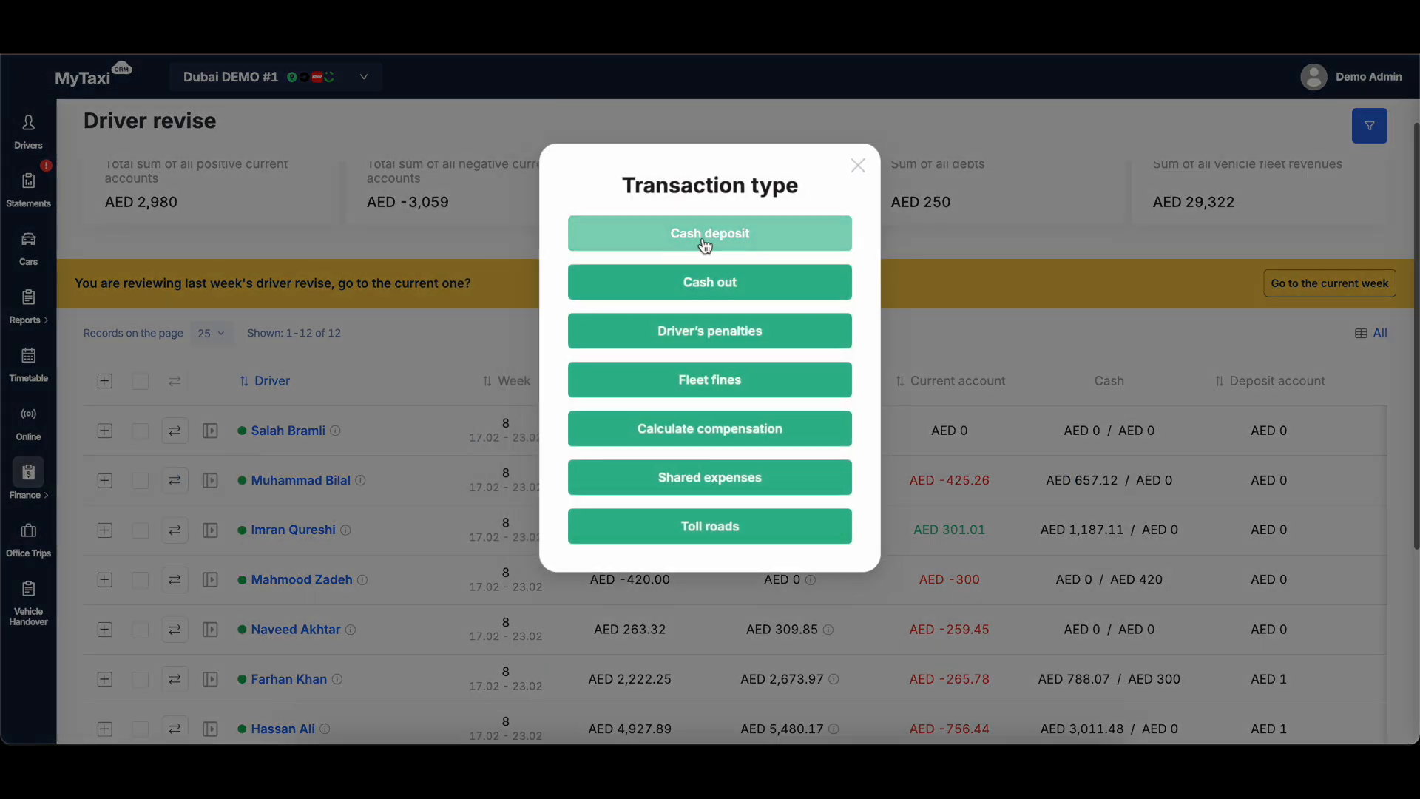
click(707, 241)
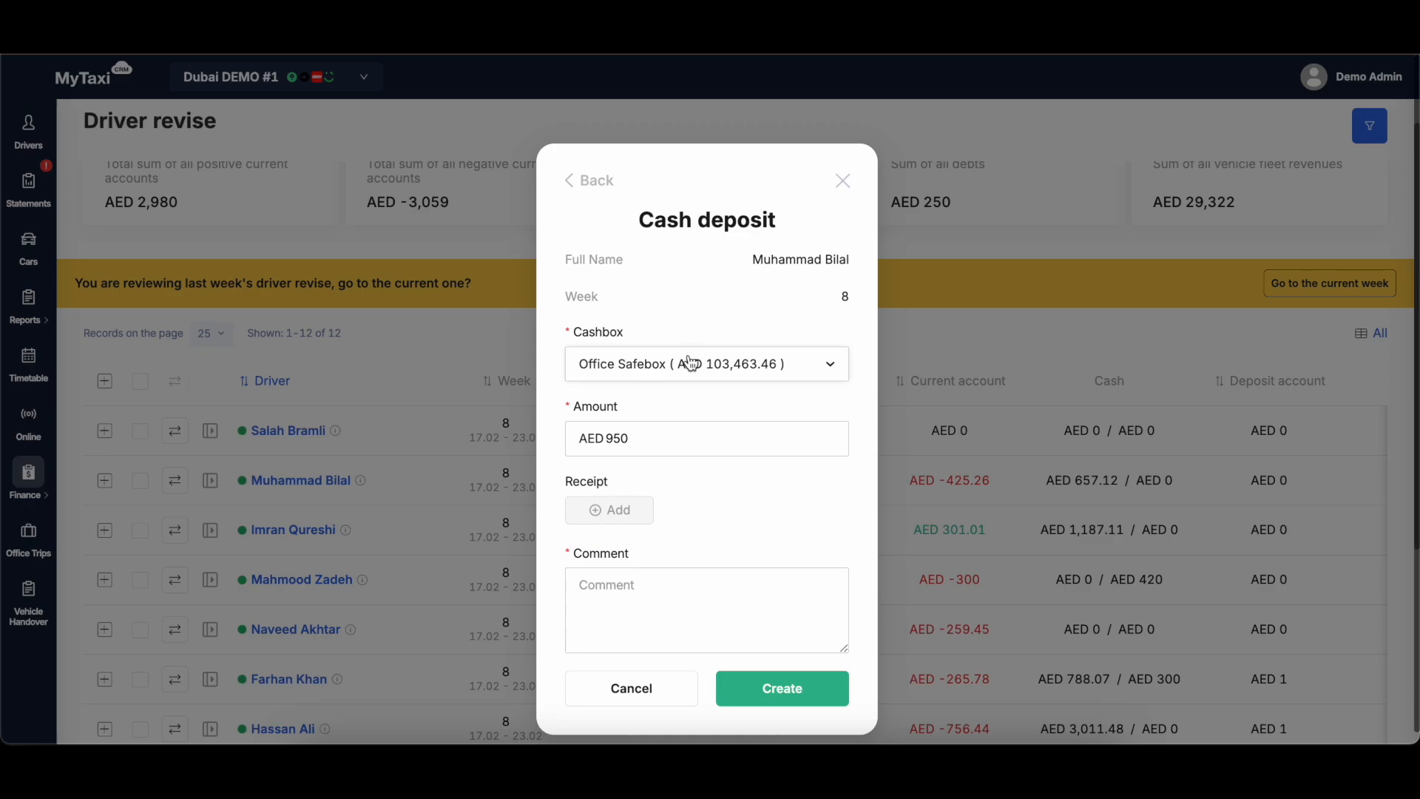
double_click(690, 439)
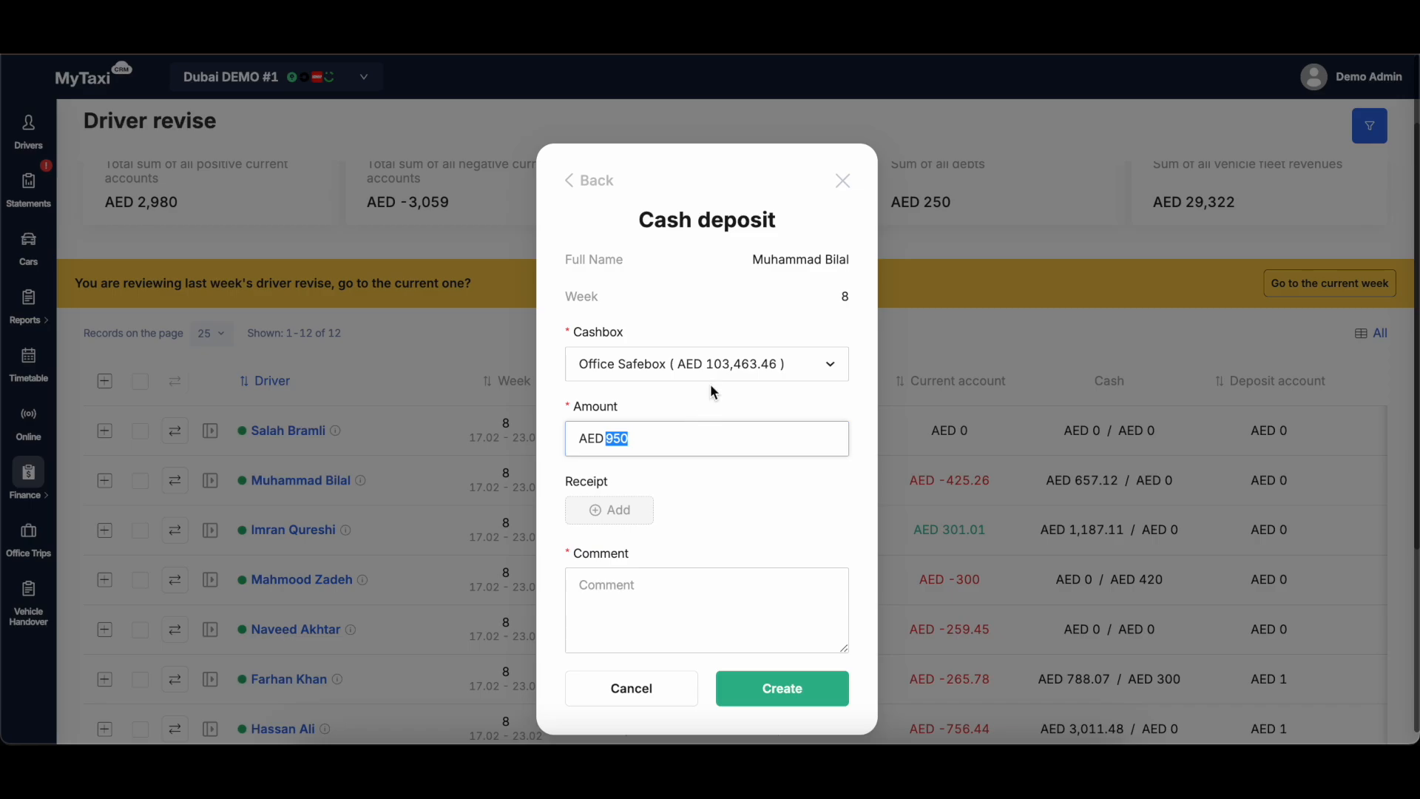
click(724, 364)
click(681, 320)
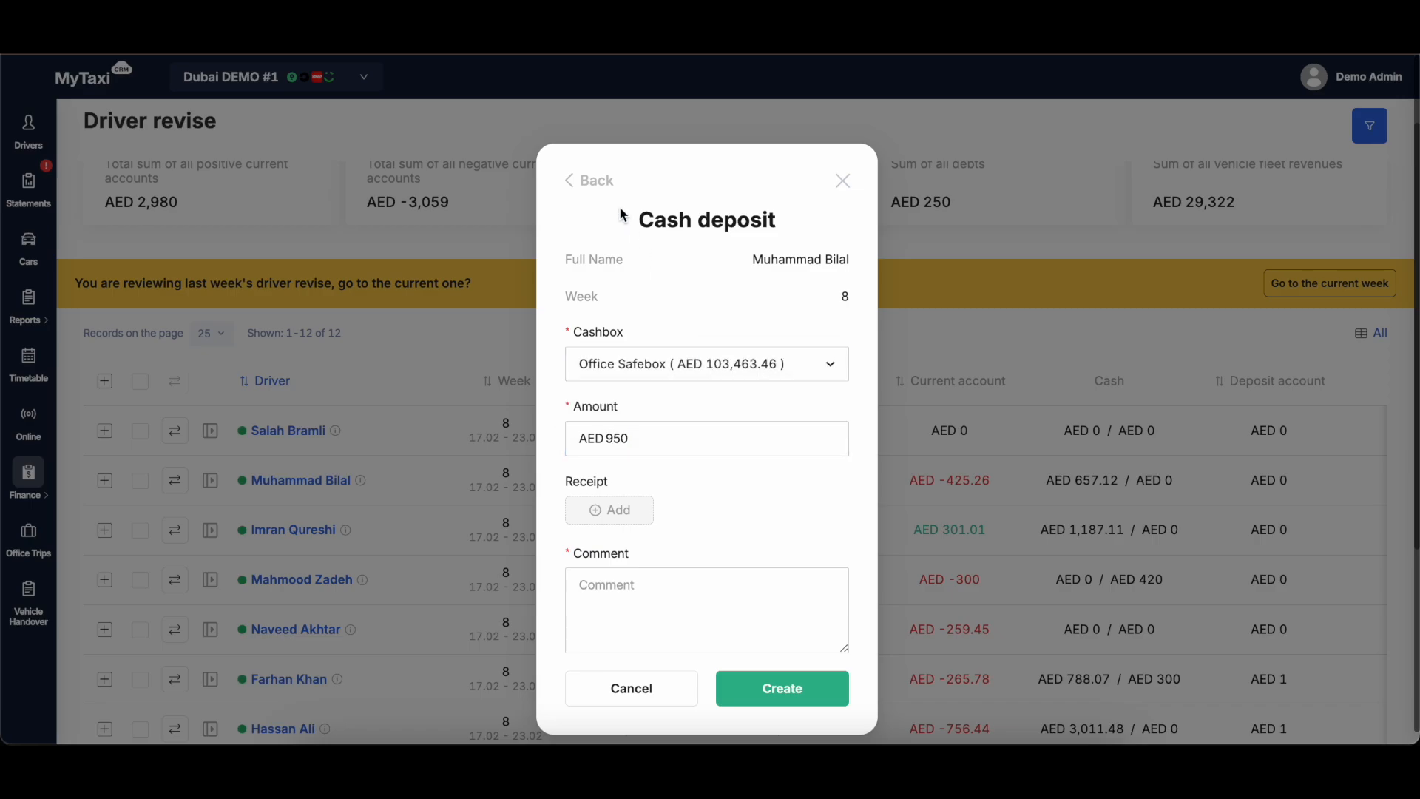
Step: Switch to the cash out form for the same driver, inspect the cashboxes offered, and close the form
click(589, 181)
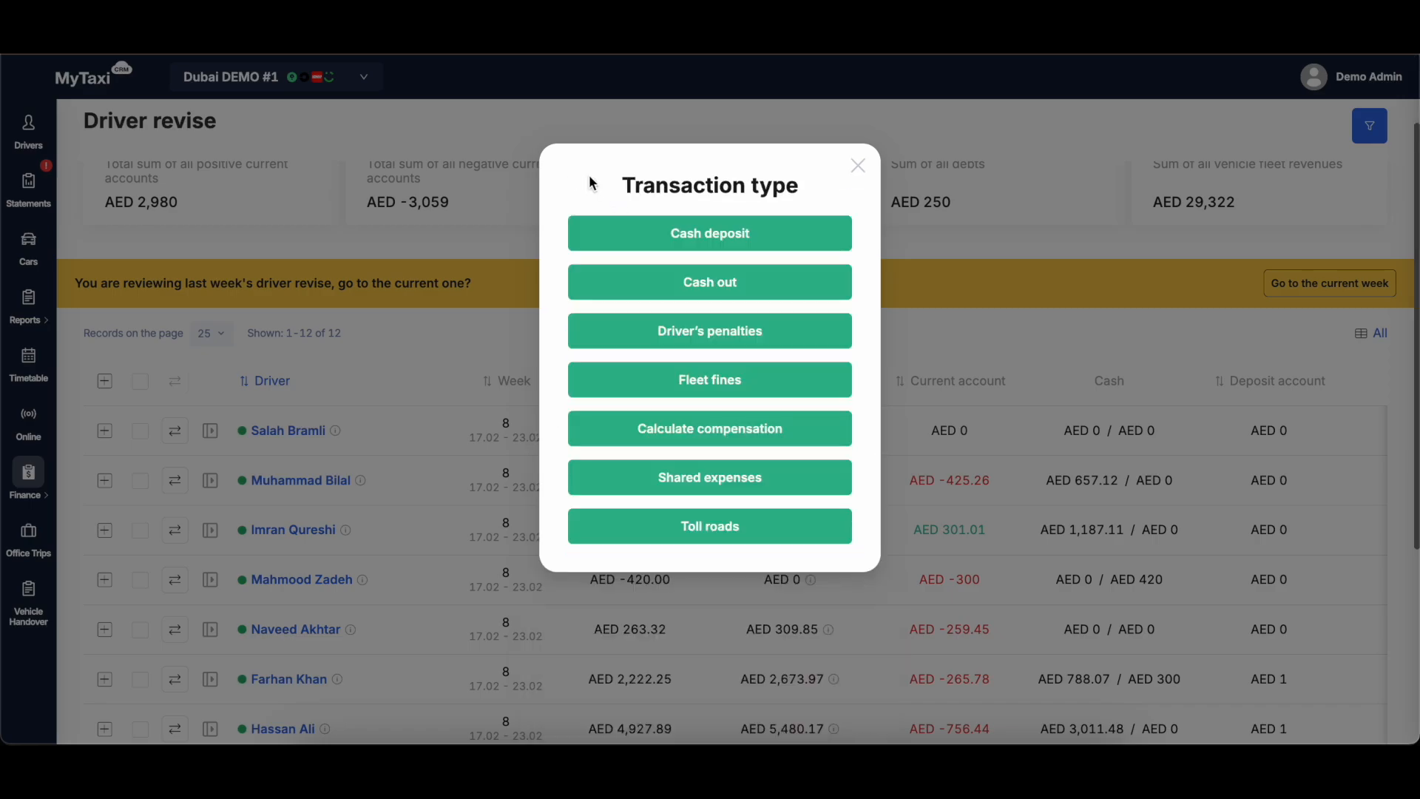
click(694, 281)
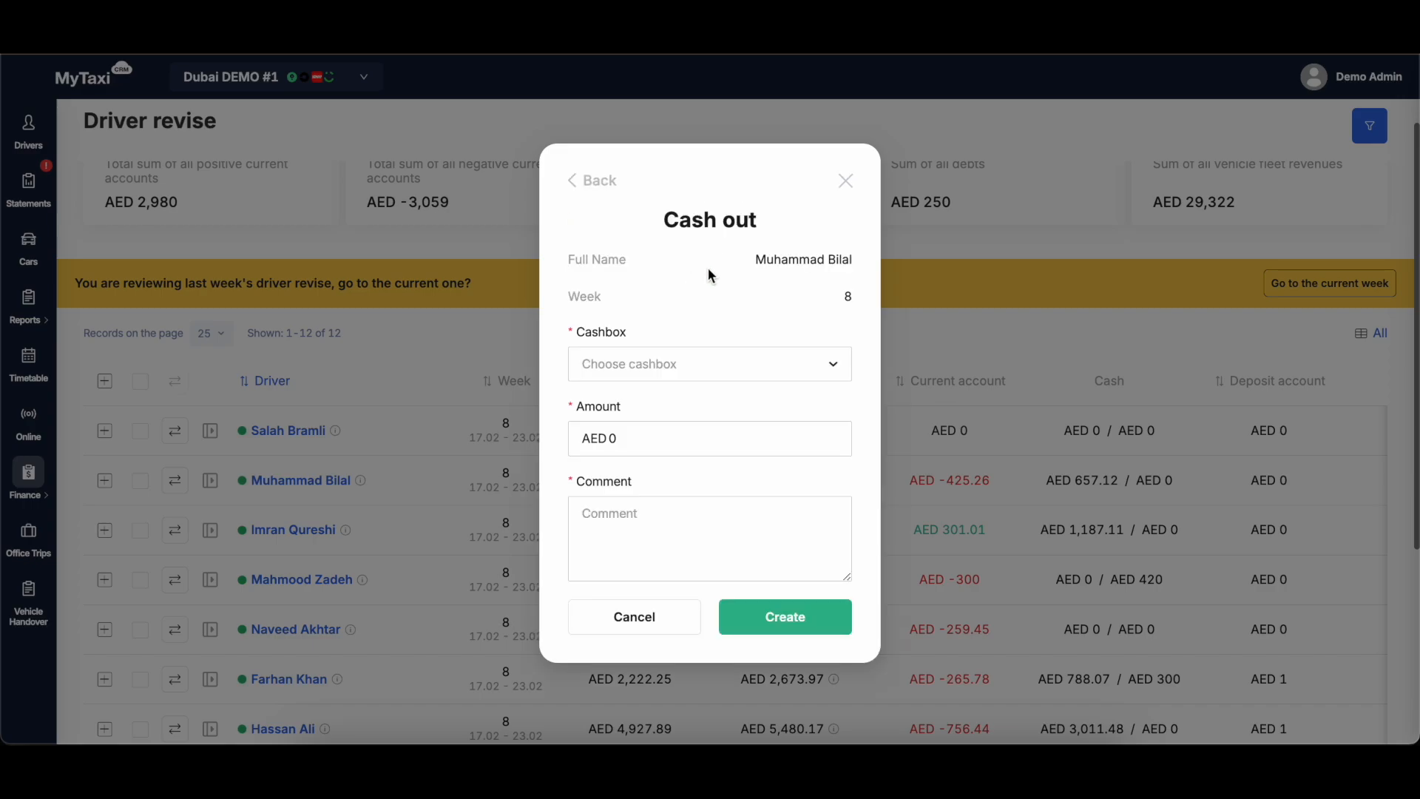
drag(781, 259, 839, 259)
click(839, 259)
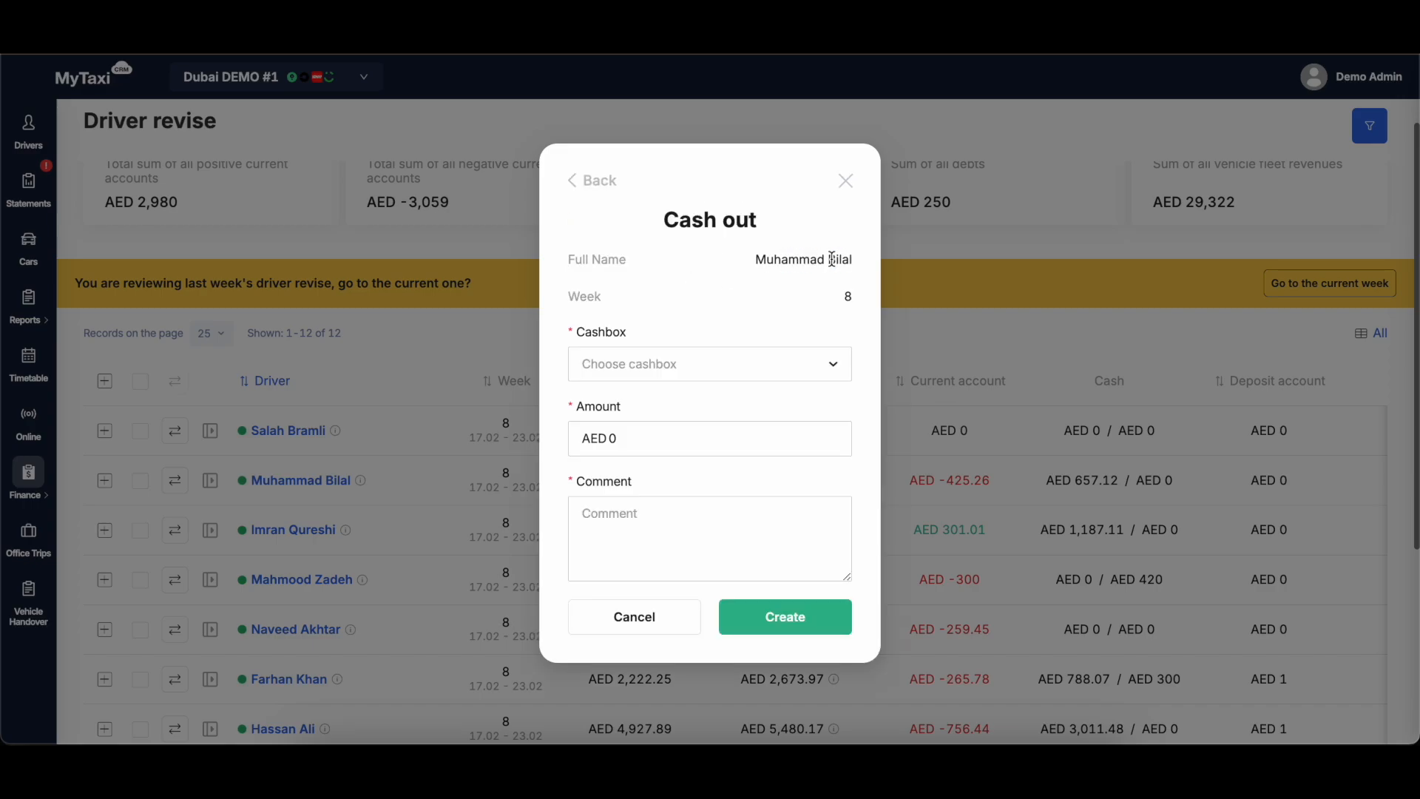
click(708, 362)
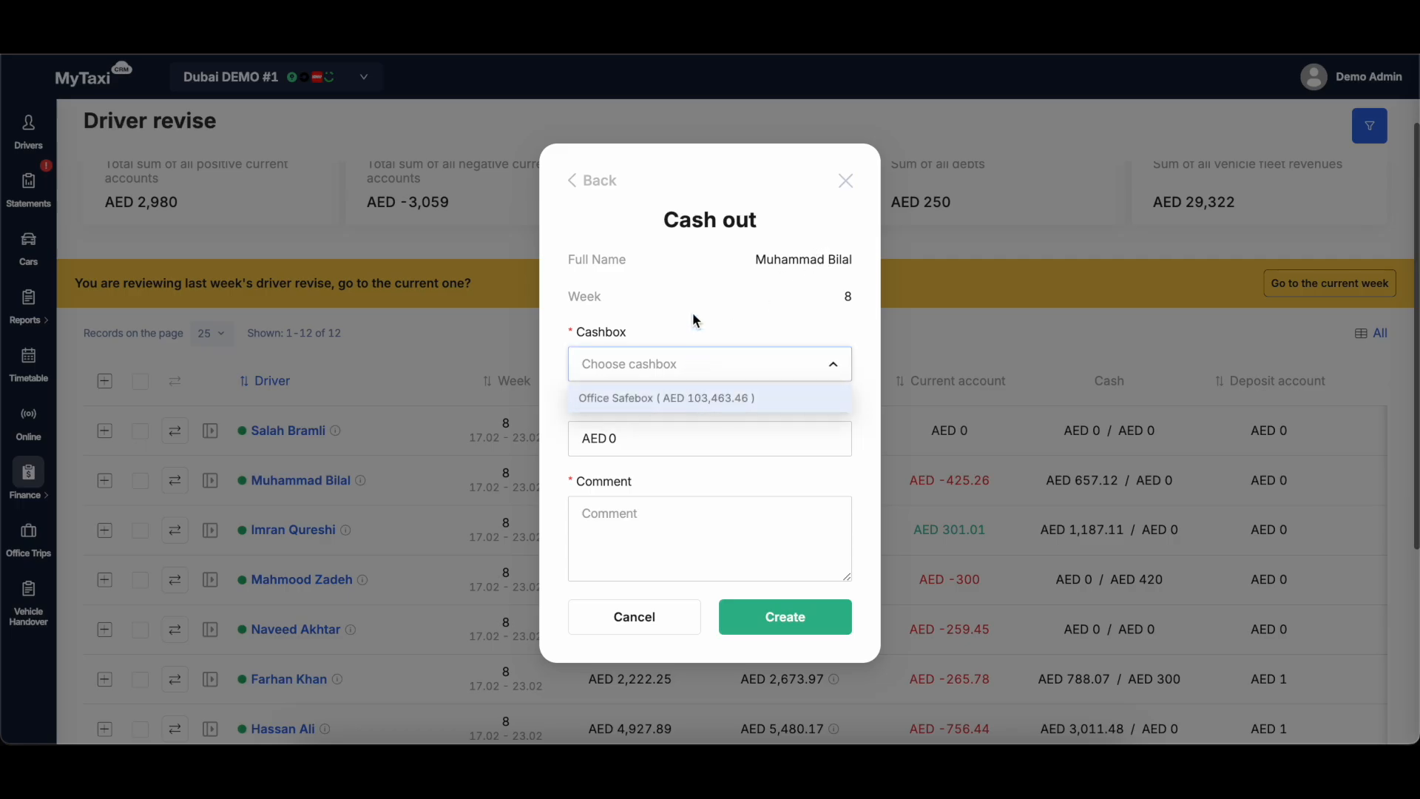
click(678, 288)
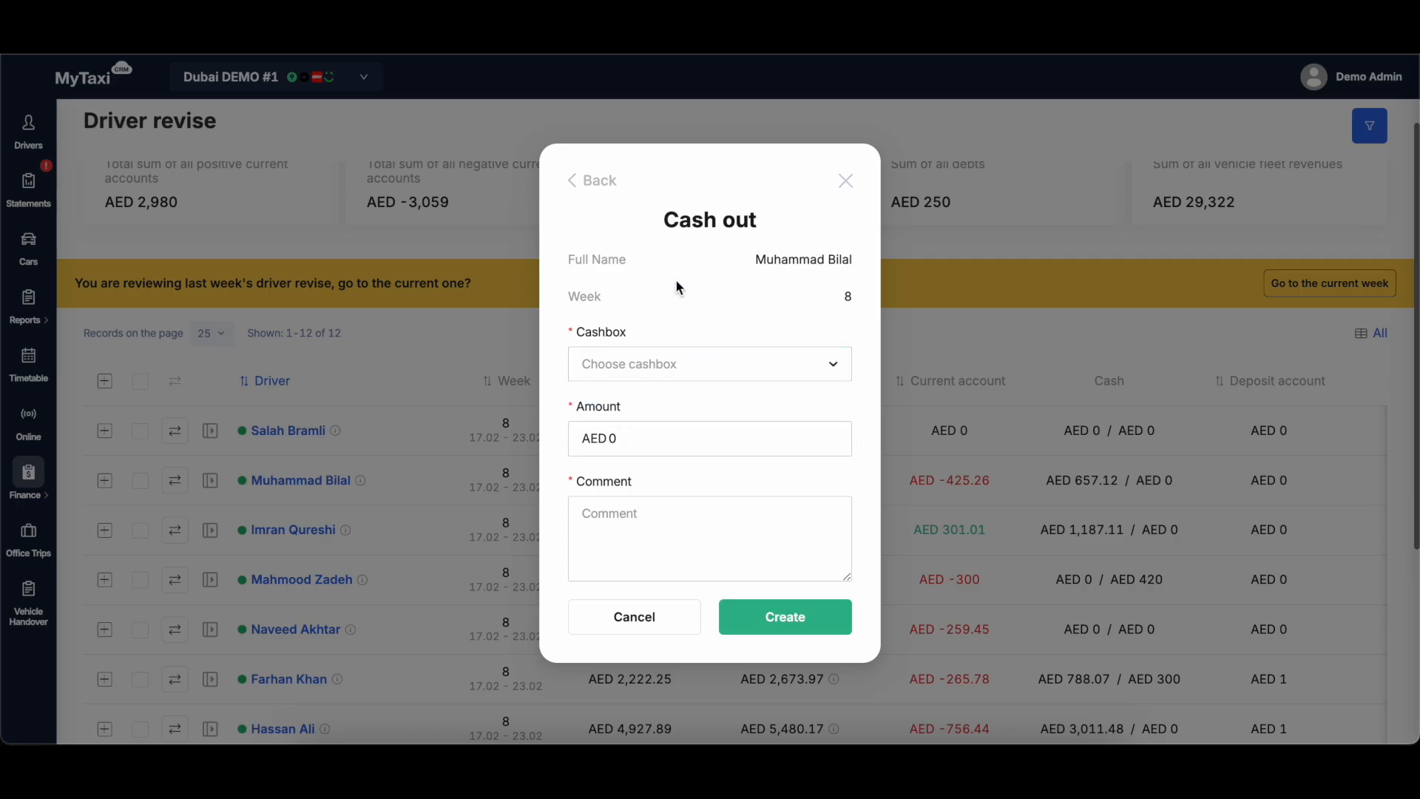
click(843, 182)
Step: Revisit the cashboxes list and bring up the driver revise for the current week
click(30, 475)
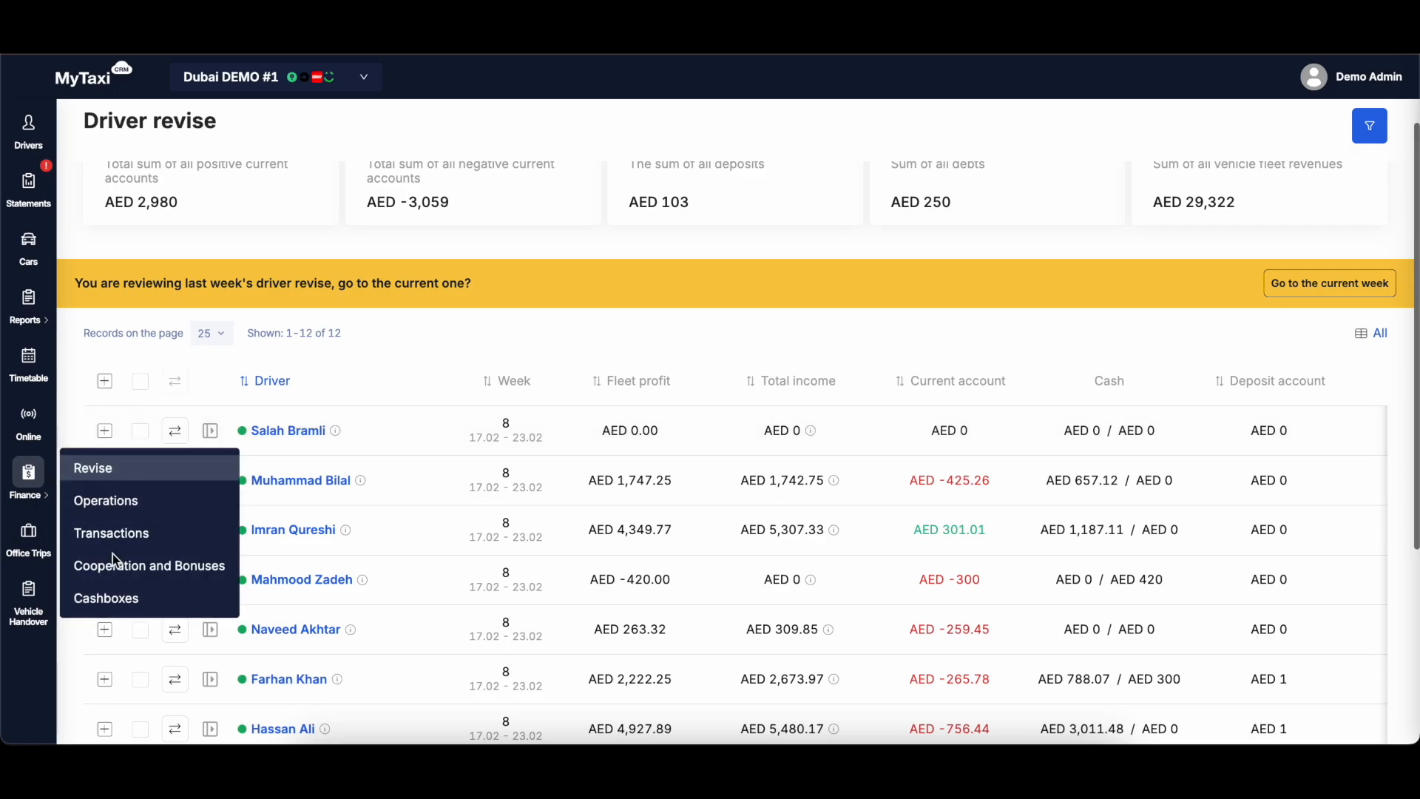
click(131, 600)
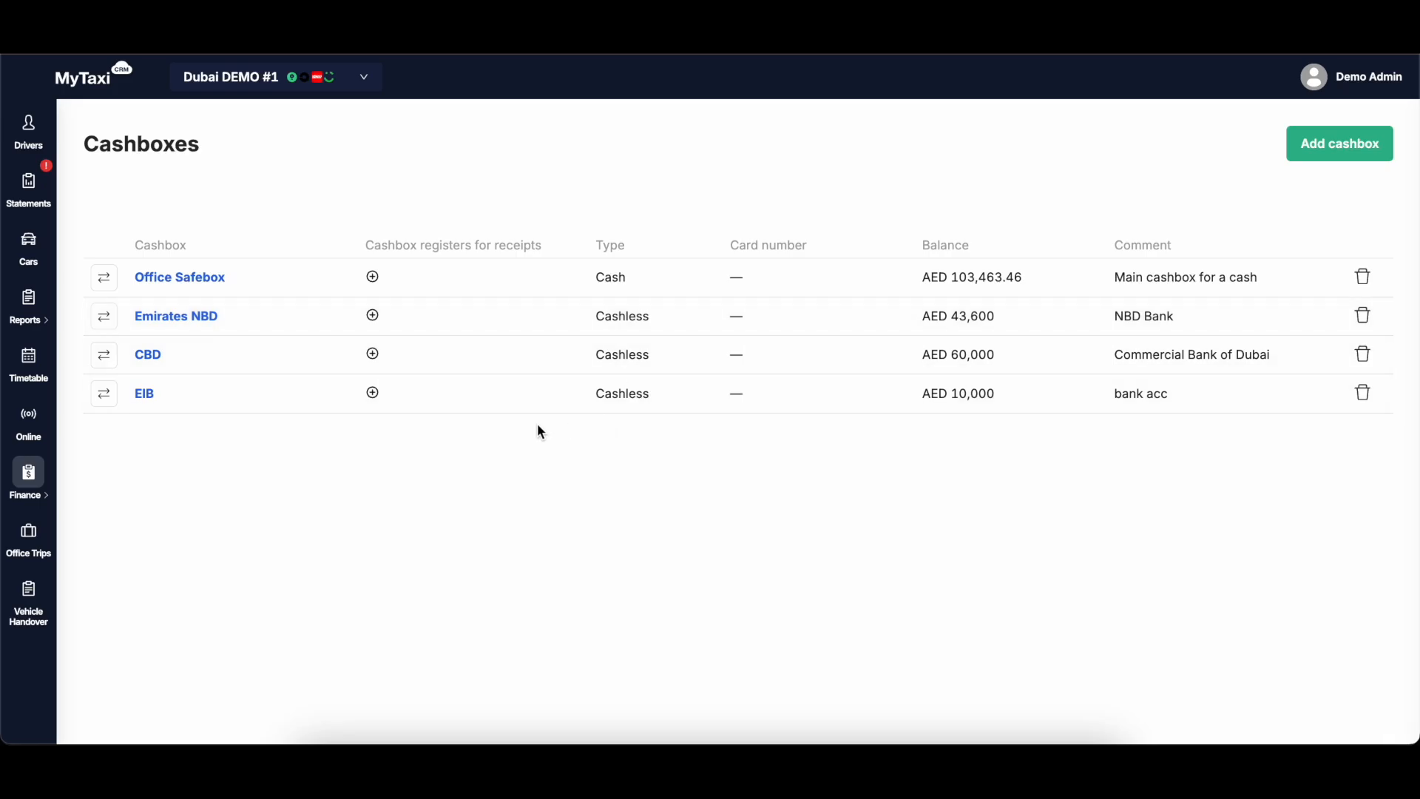
mouse_move(36, 481)
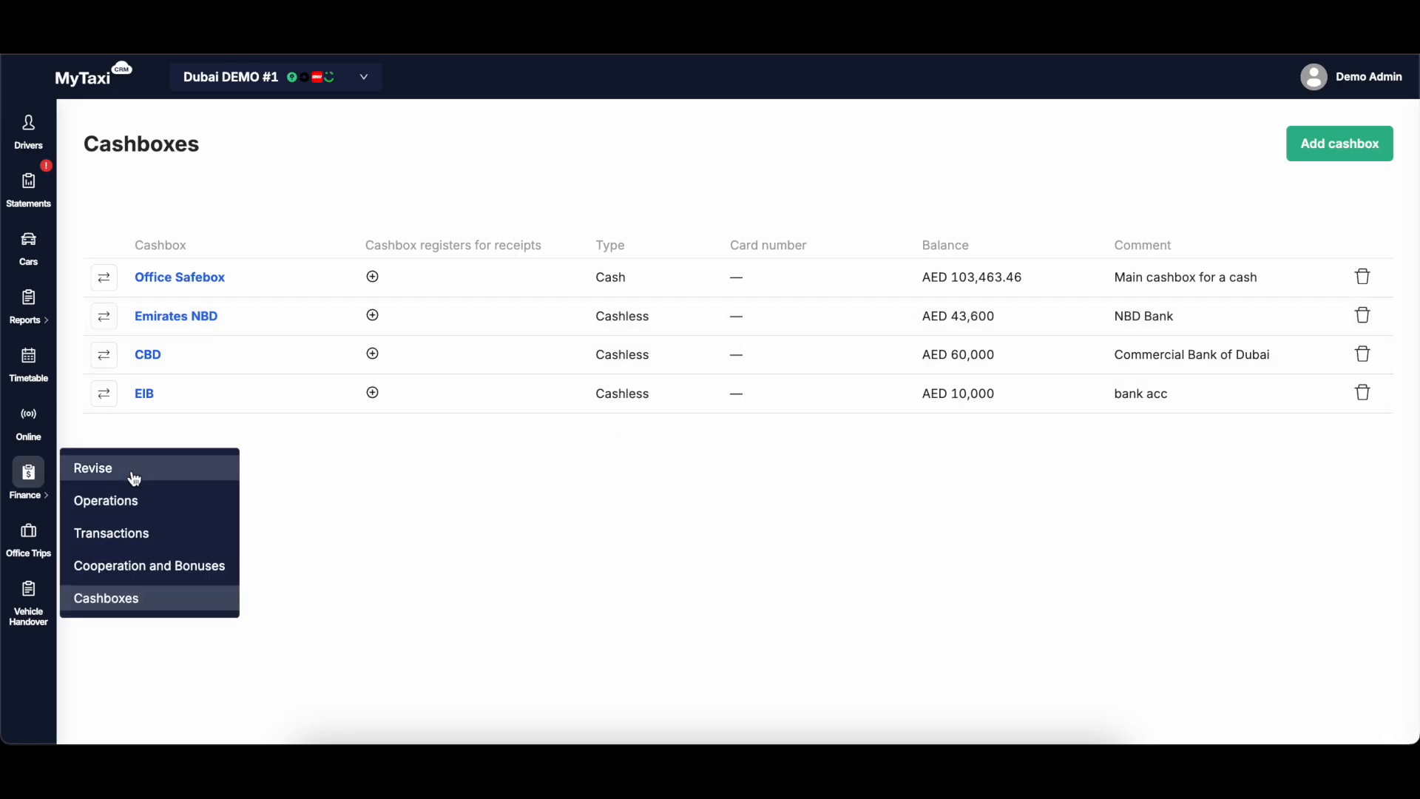
click(132, 473)
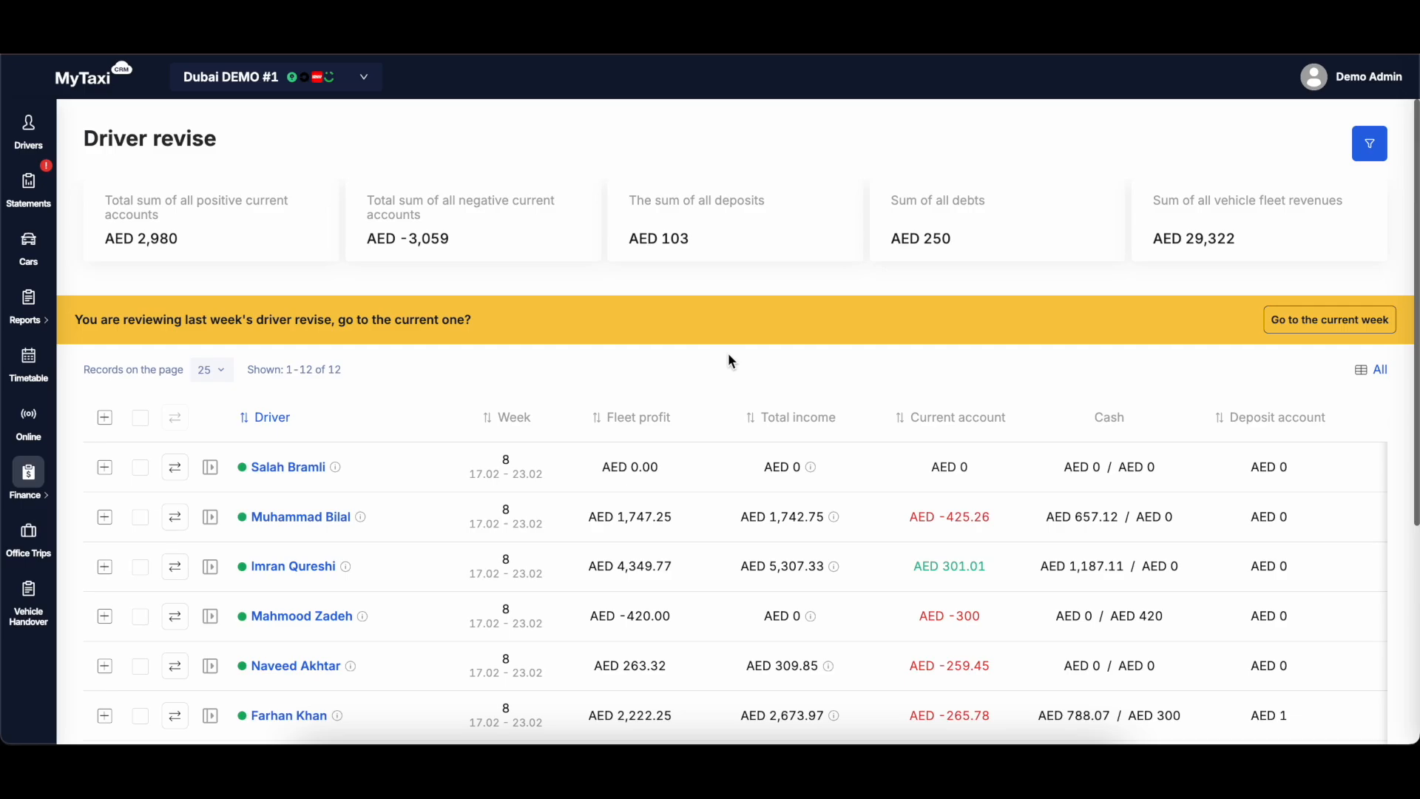
click(1325, 320)
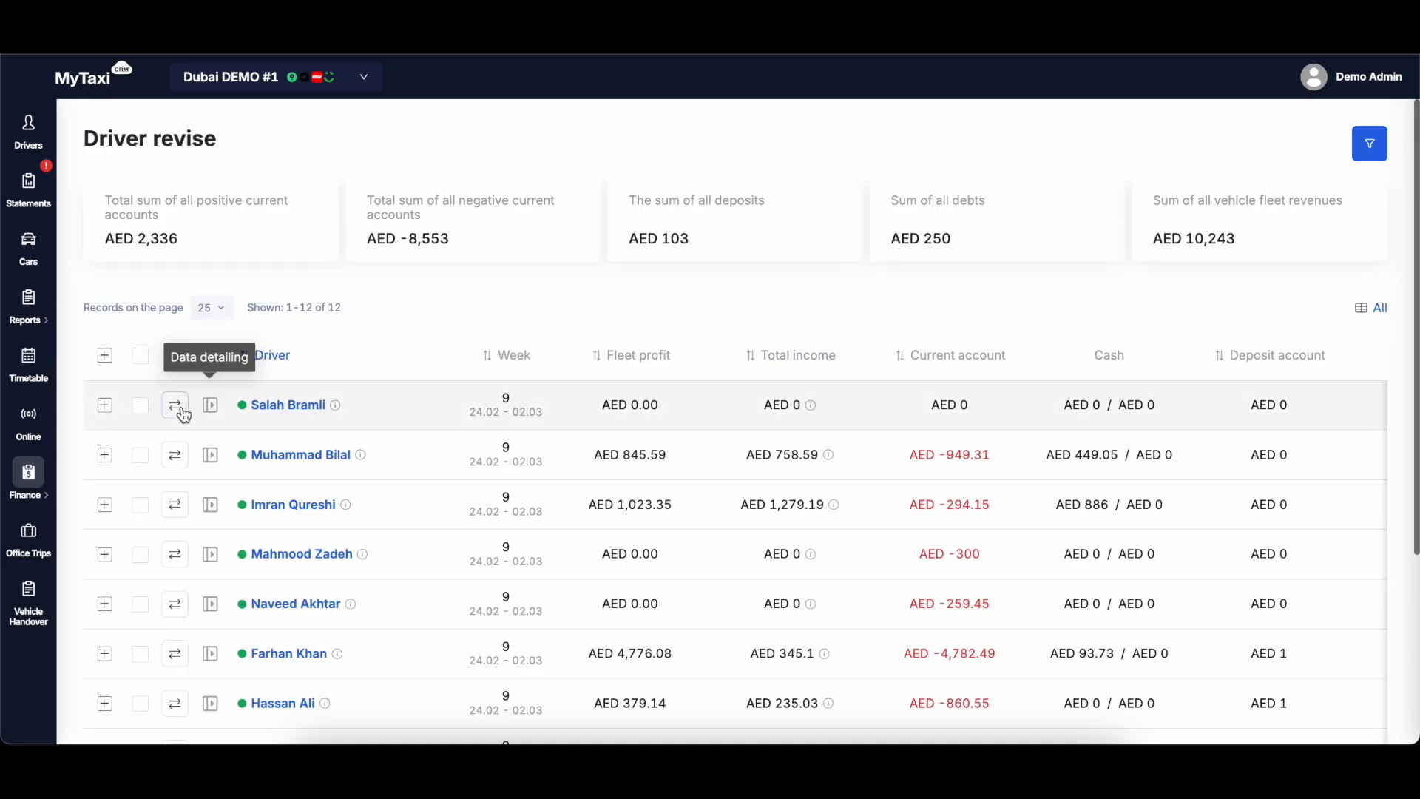
Step: Open the second driver's cashless payment form and view the entry form for the driver's bank details
click(177, 454)
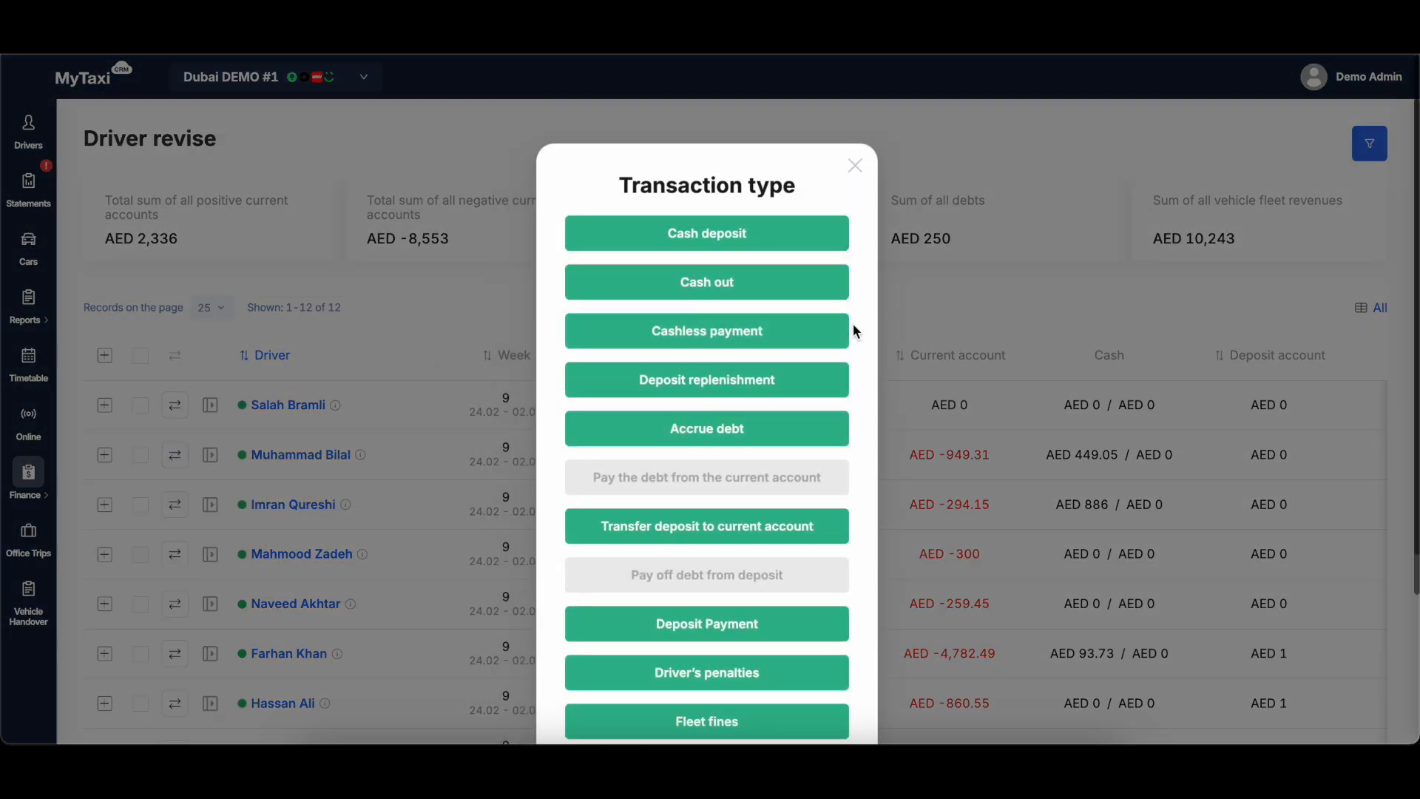
click(761, 330)
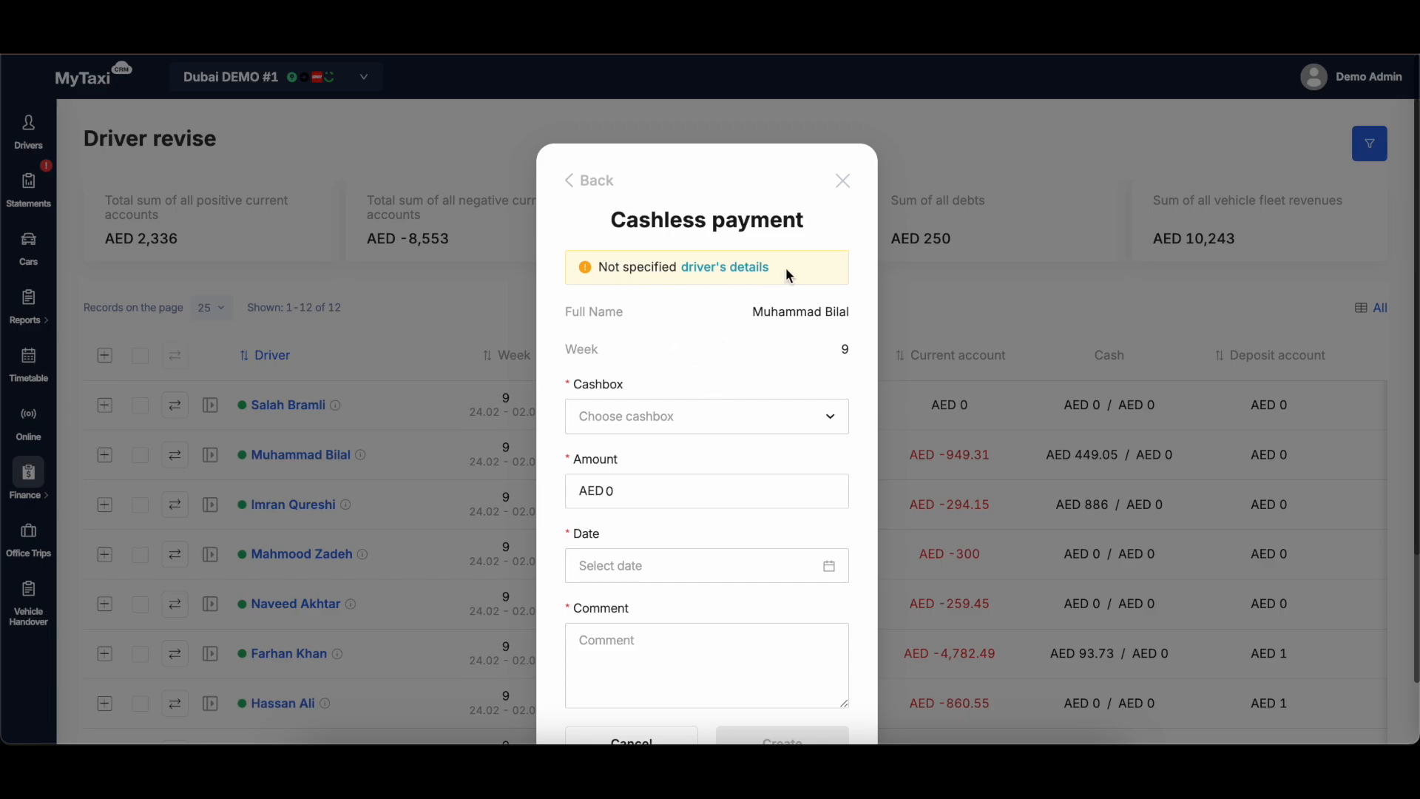
click(717, 270)
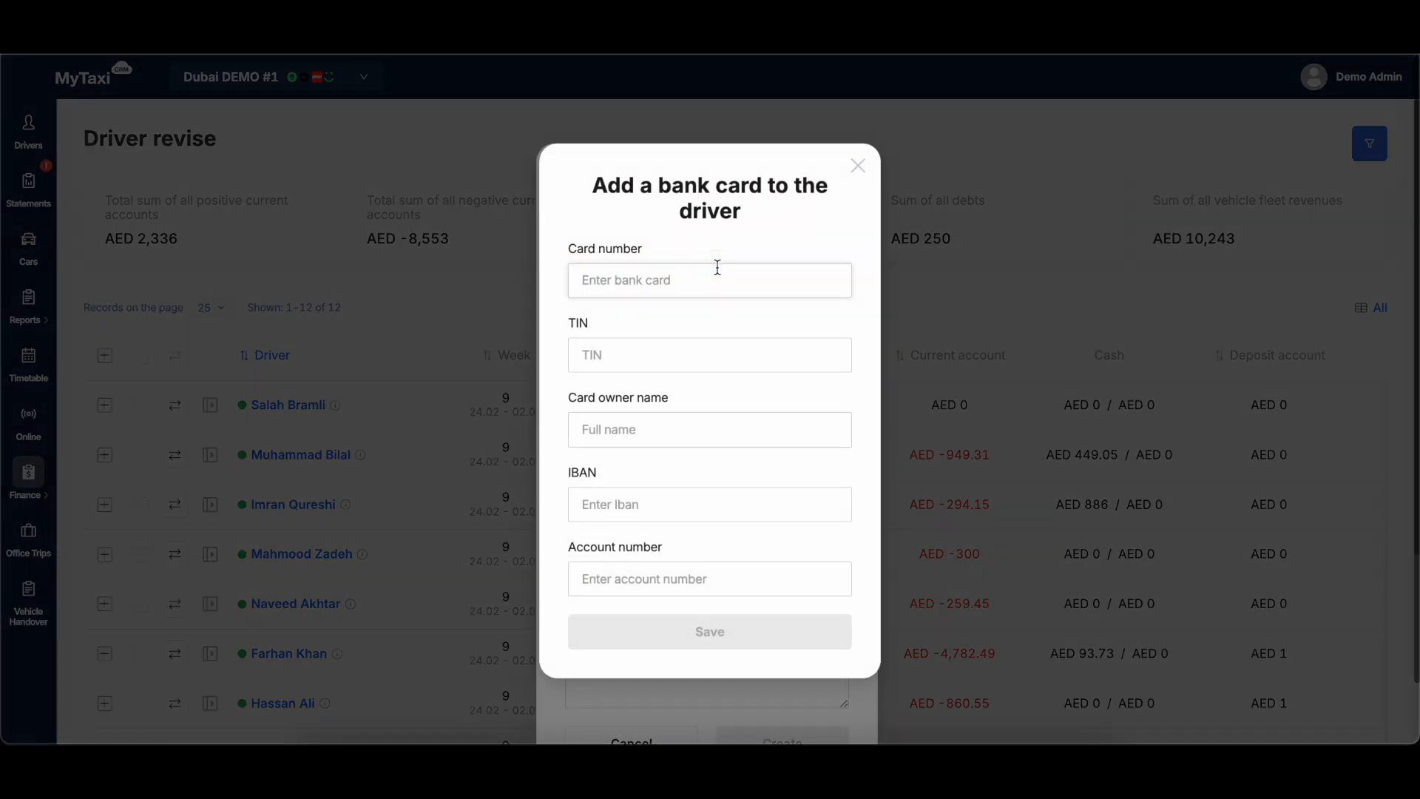
click(860, 173)
Step: Choose Emirates NBD as the cashbox for the cashless payment and close the form without creating the payment
click(704, 422)
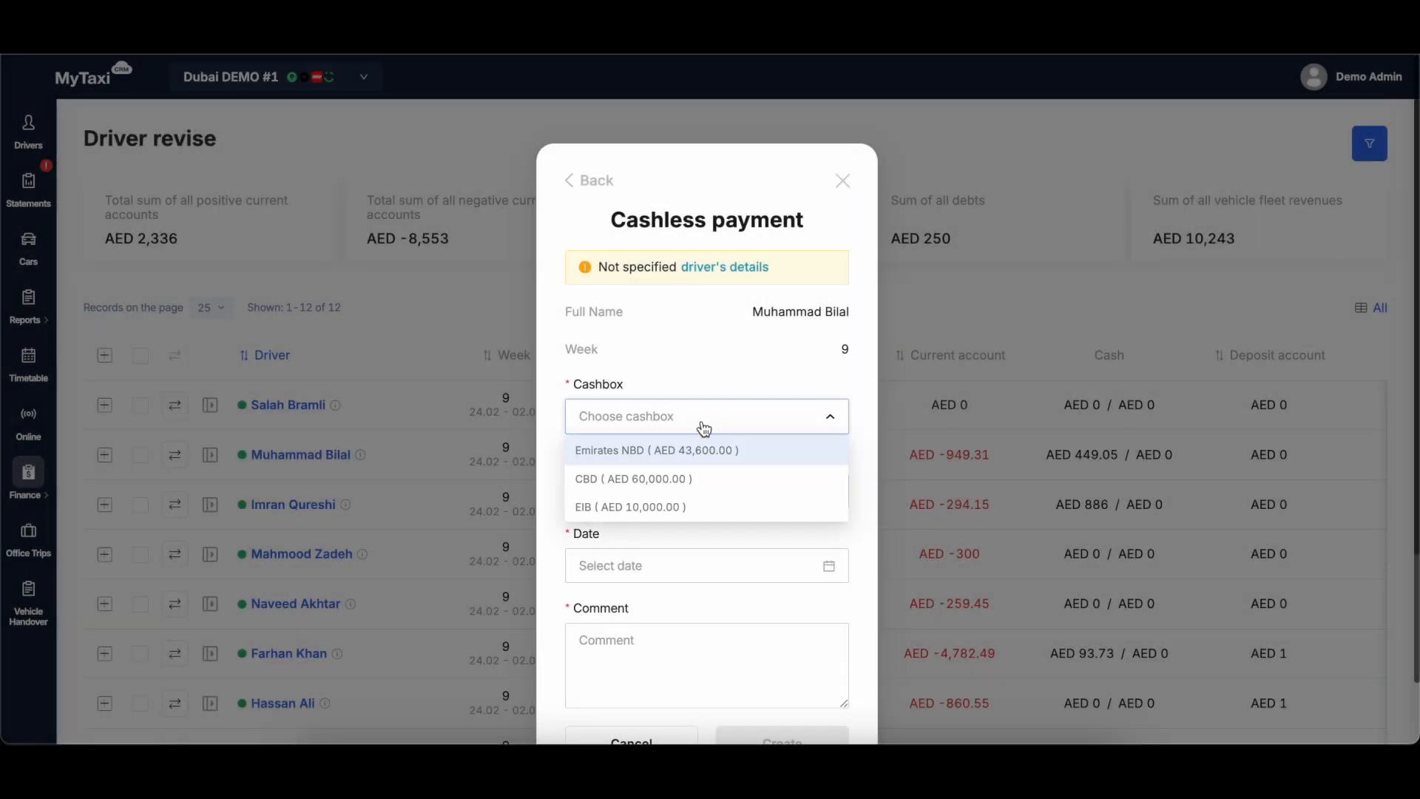
click(748, 458)
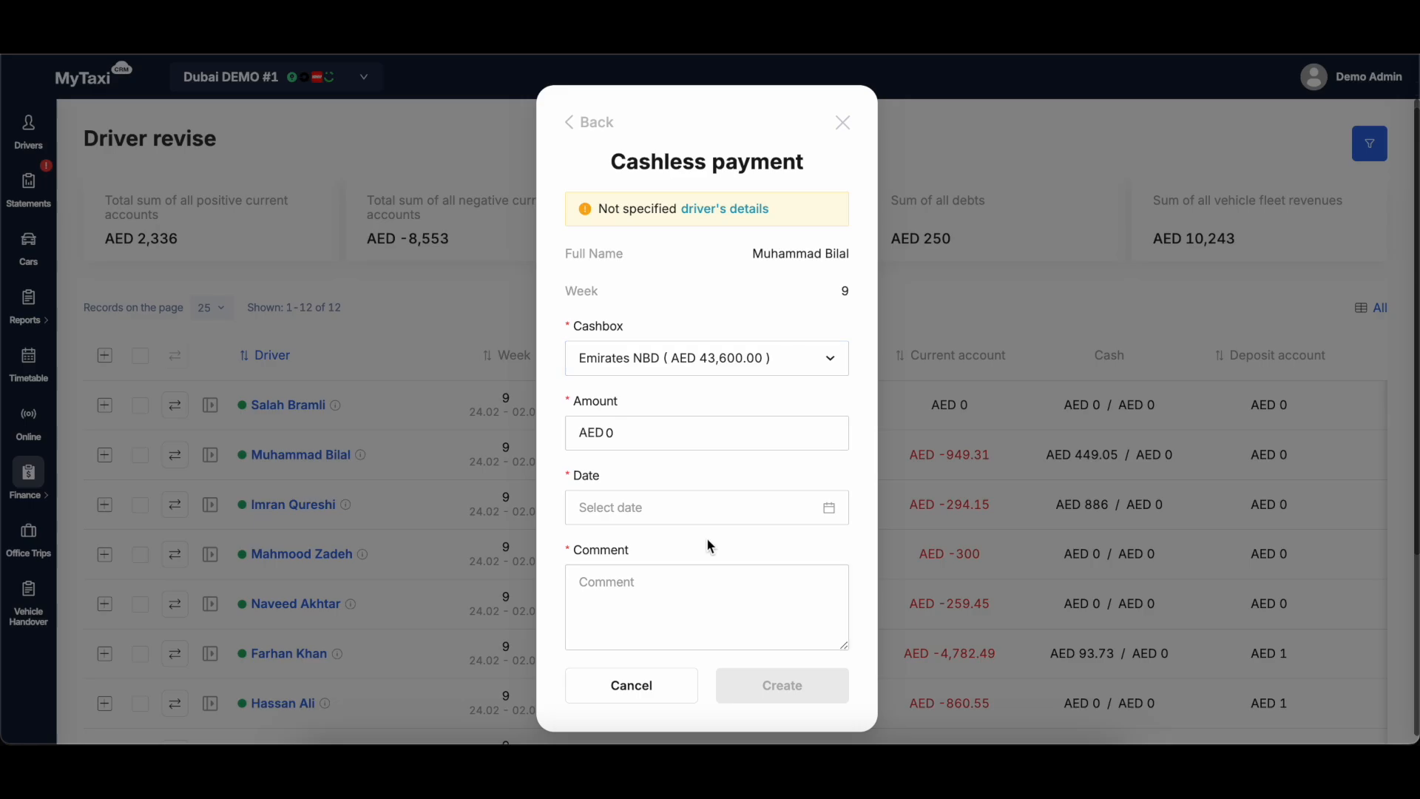
click(843, 123)
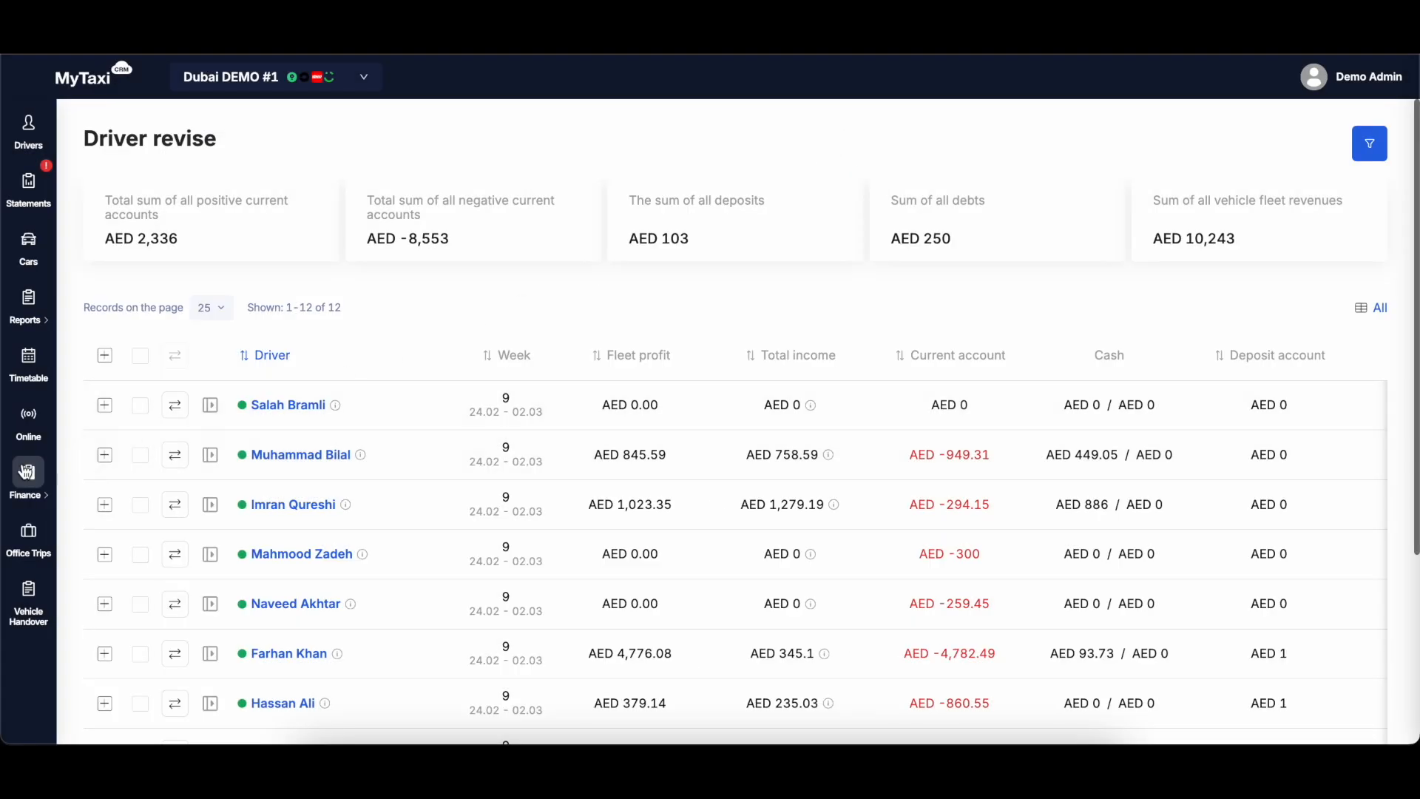
Step: Start a new cashbox in the Finance cashboxes list, named "Office 2" with type Cash
mouse_move(26, 473)
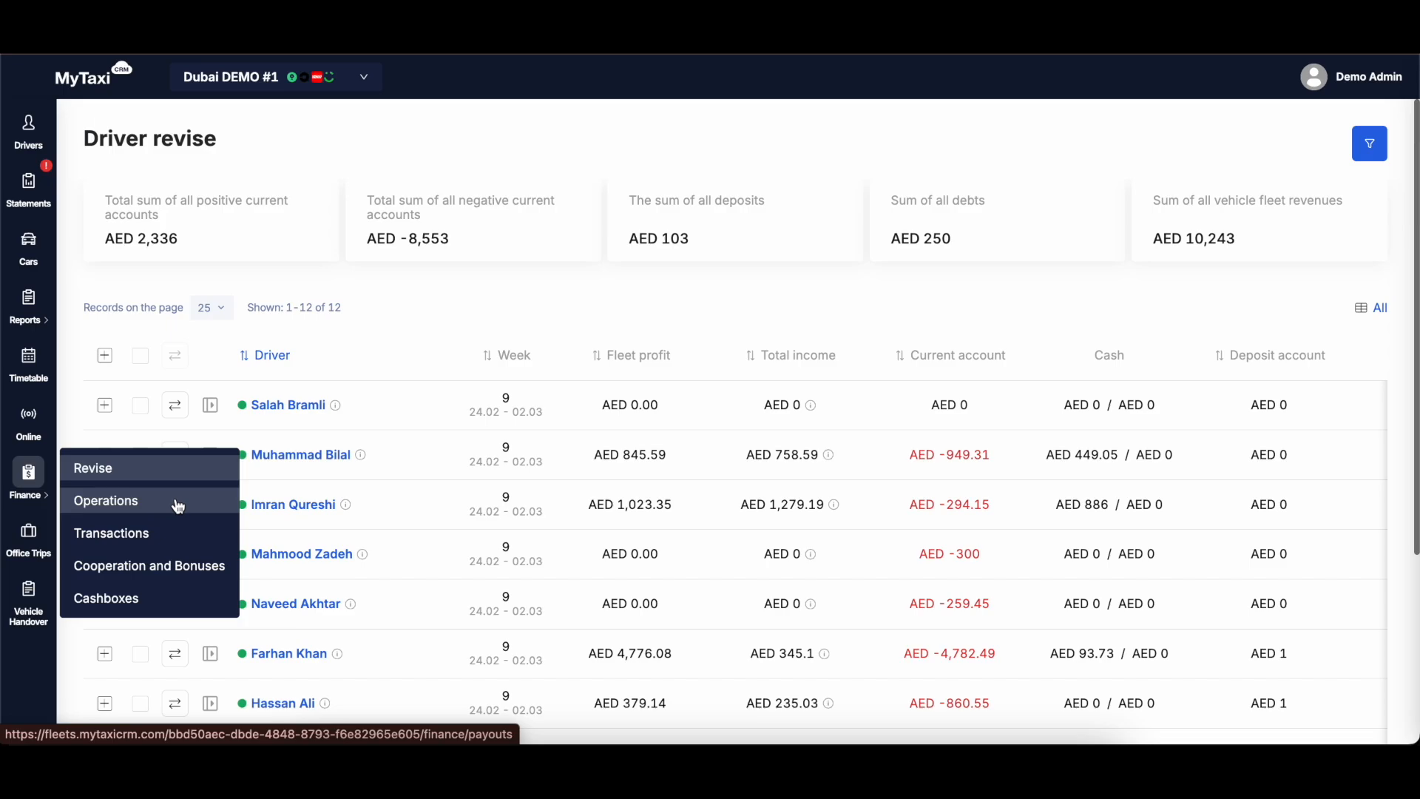
click(165, 600)
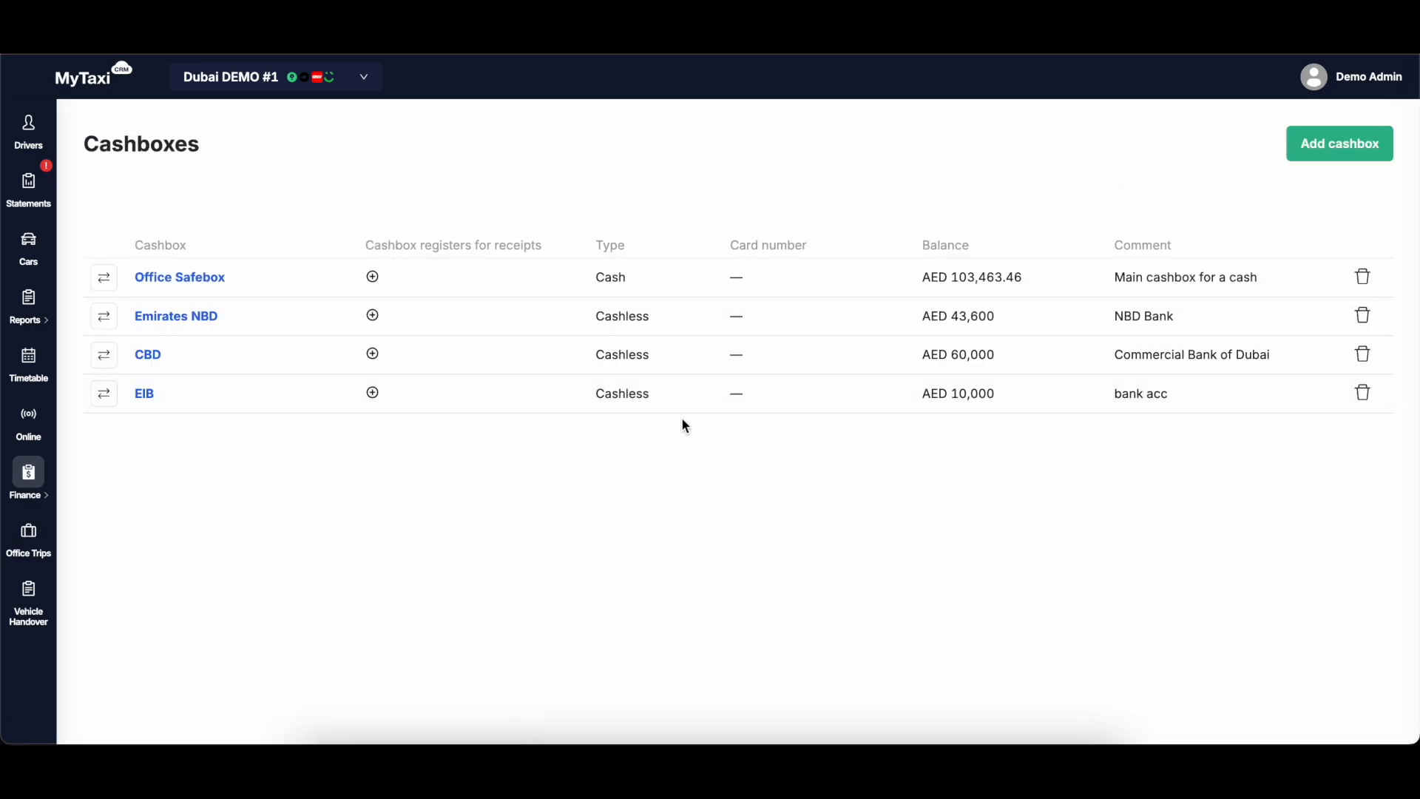
click(1321, 149)
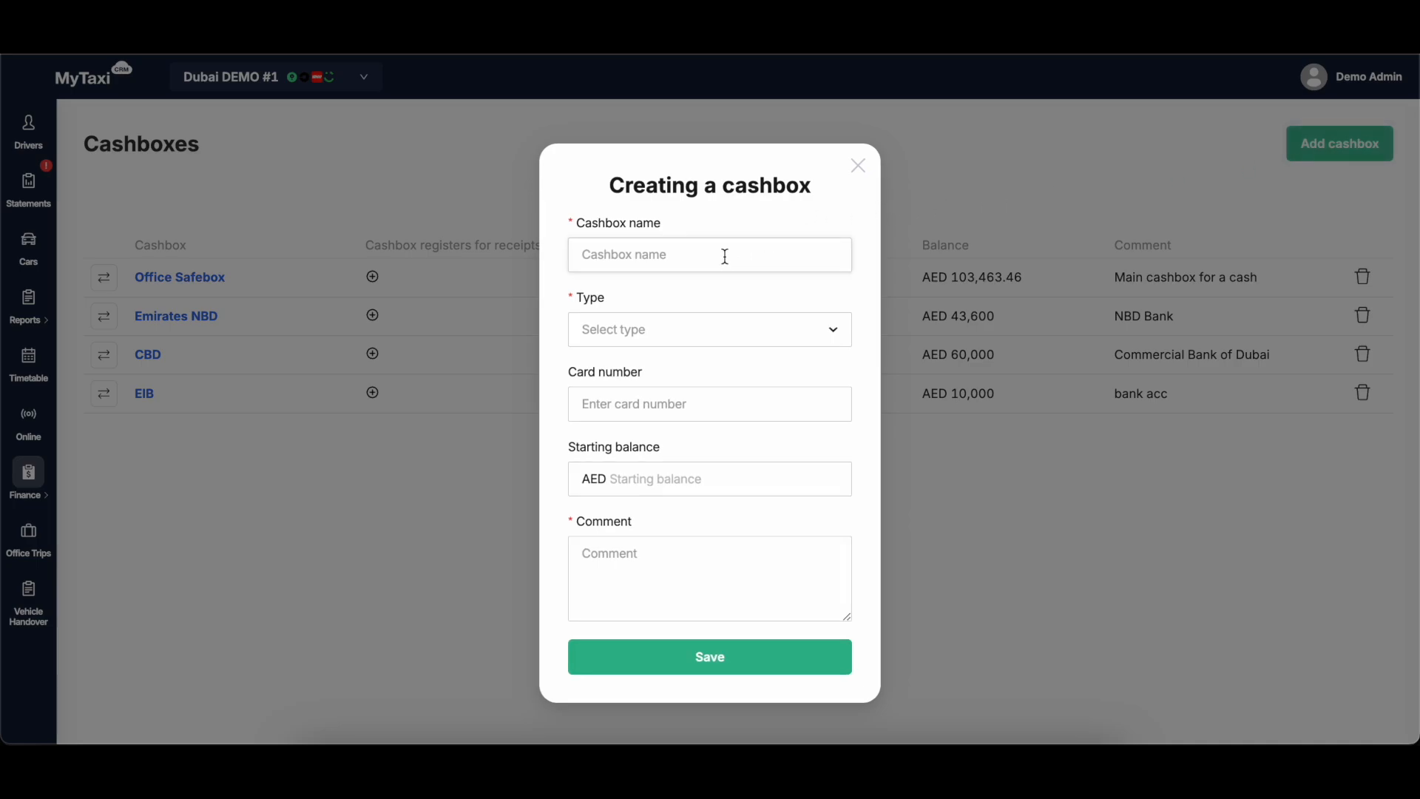
click(724, 257)
text(O)
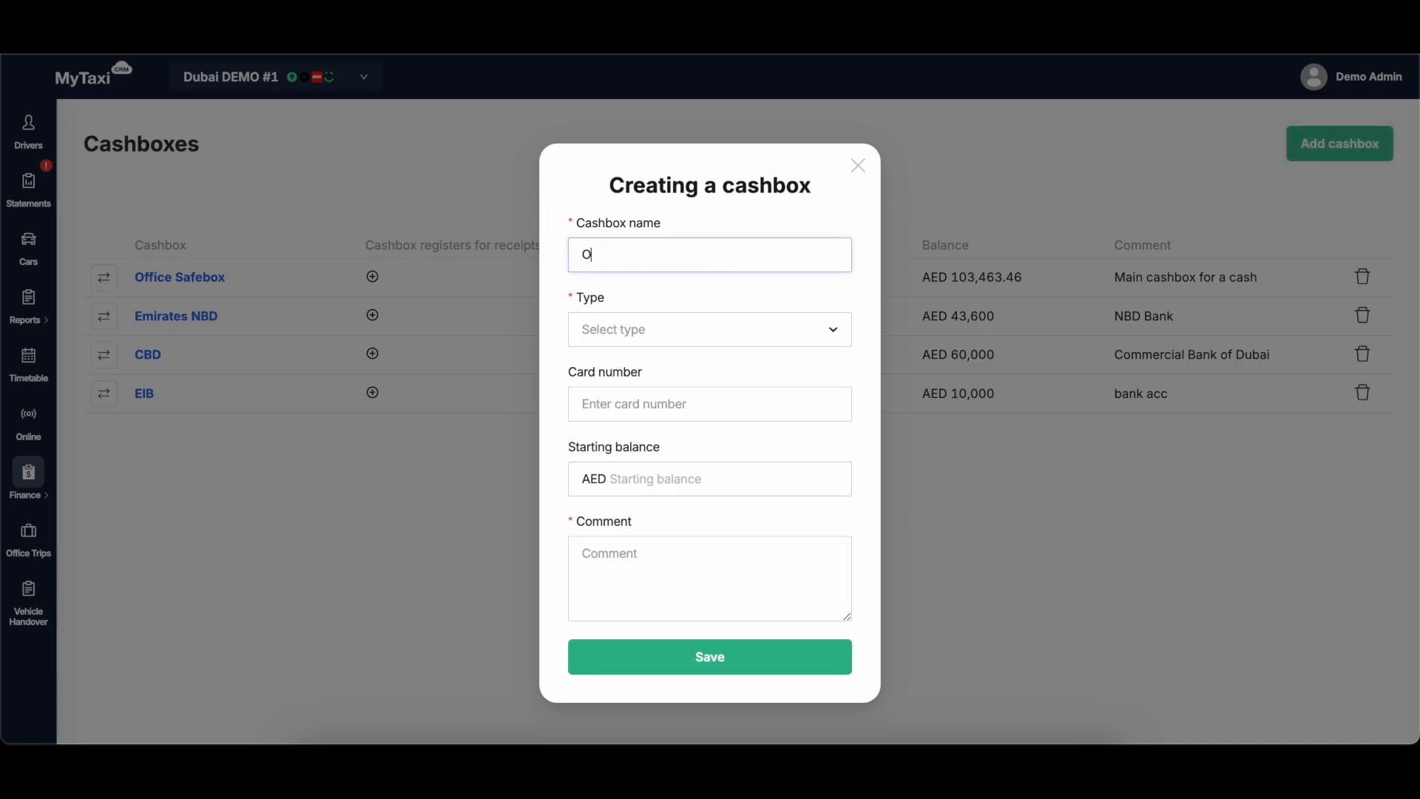
text(ffice 2)
click(724, 330)
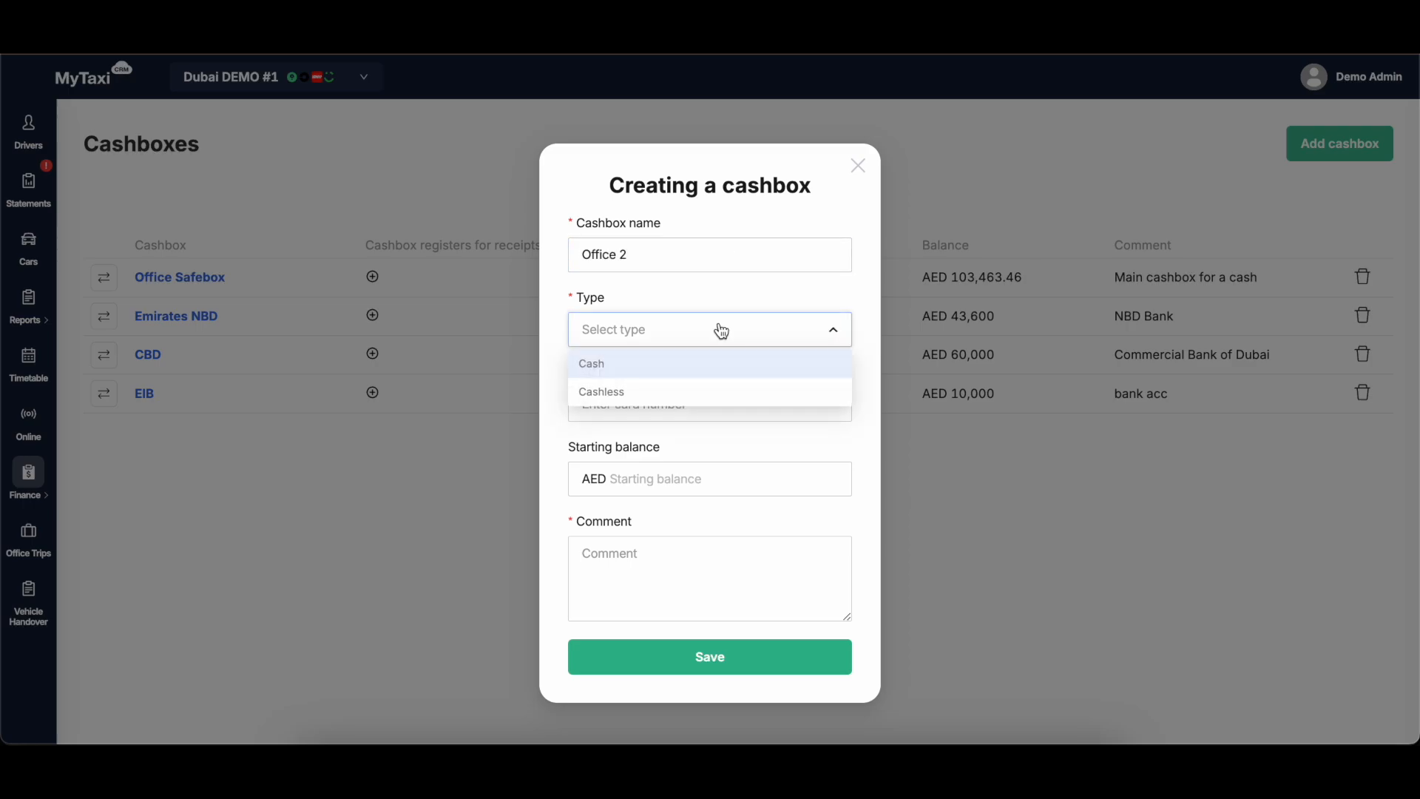
click(688, 364)
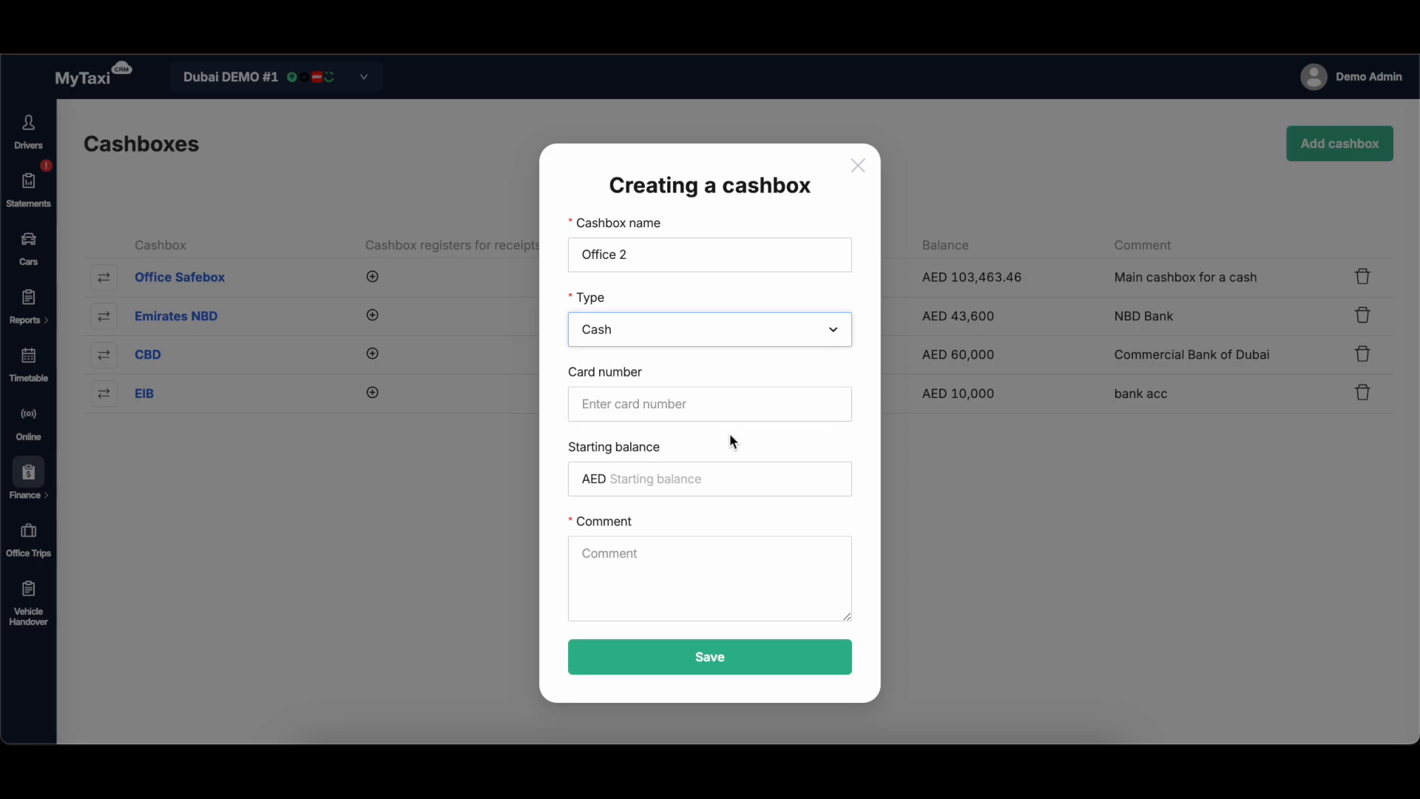
Step: Give the new cashbox a starting balance of AED 200 and the comment "Secondary cash box", and save it
click(738, 475)
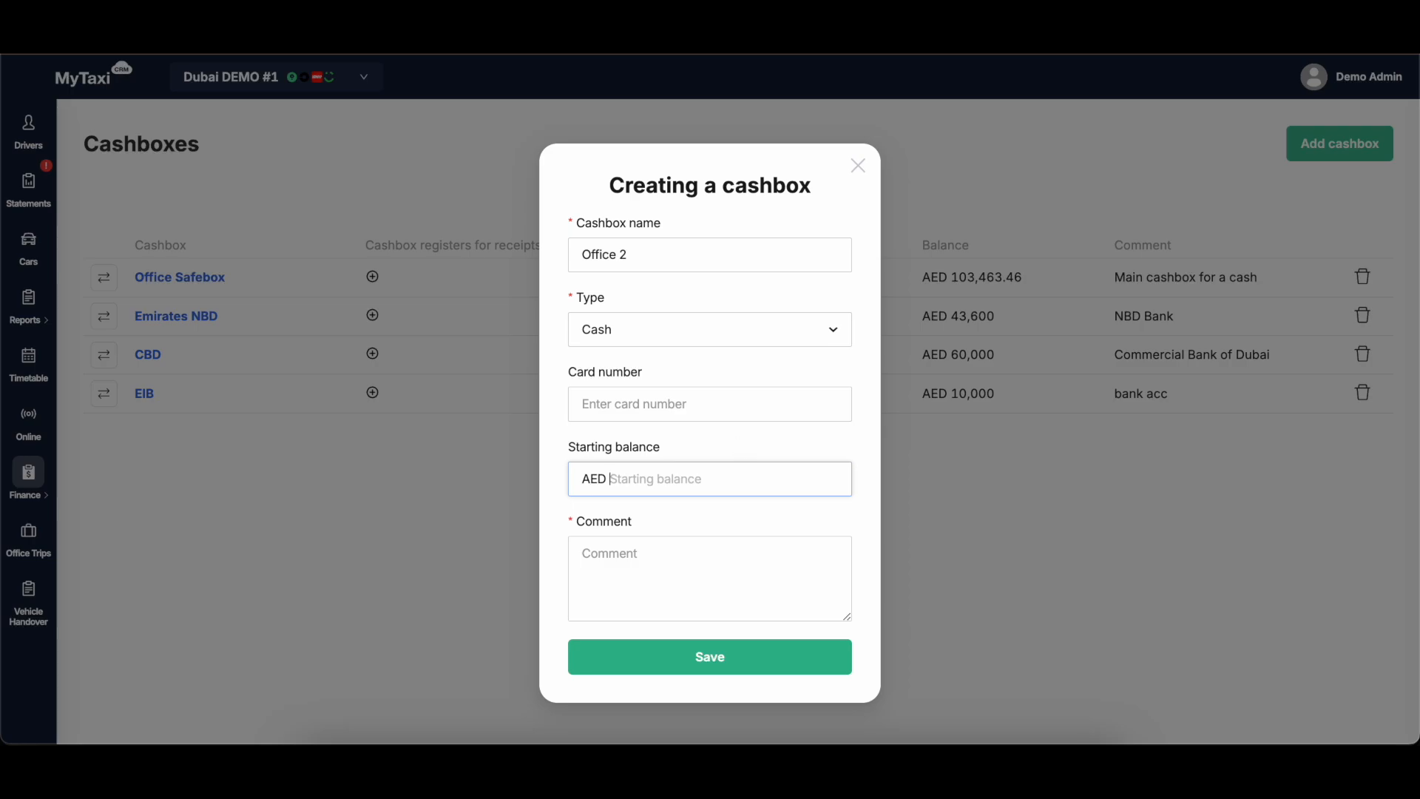
text(0)
text(20)
click(747, 547)
text(Secondar)
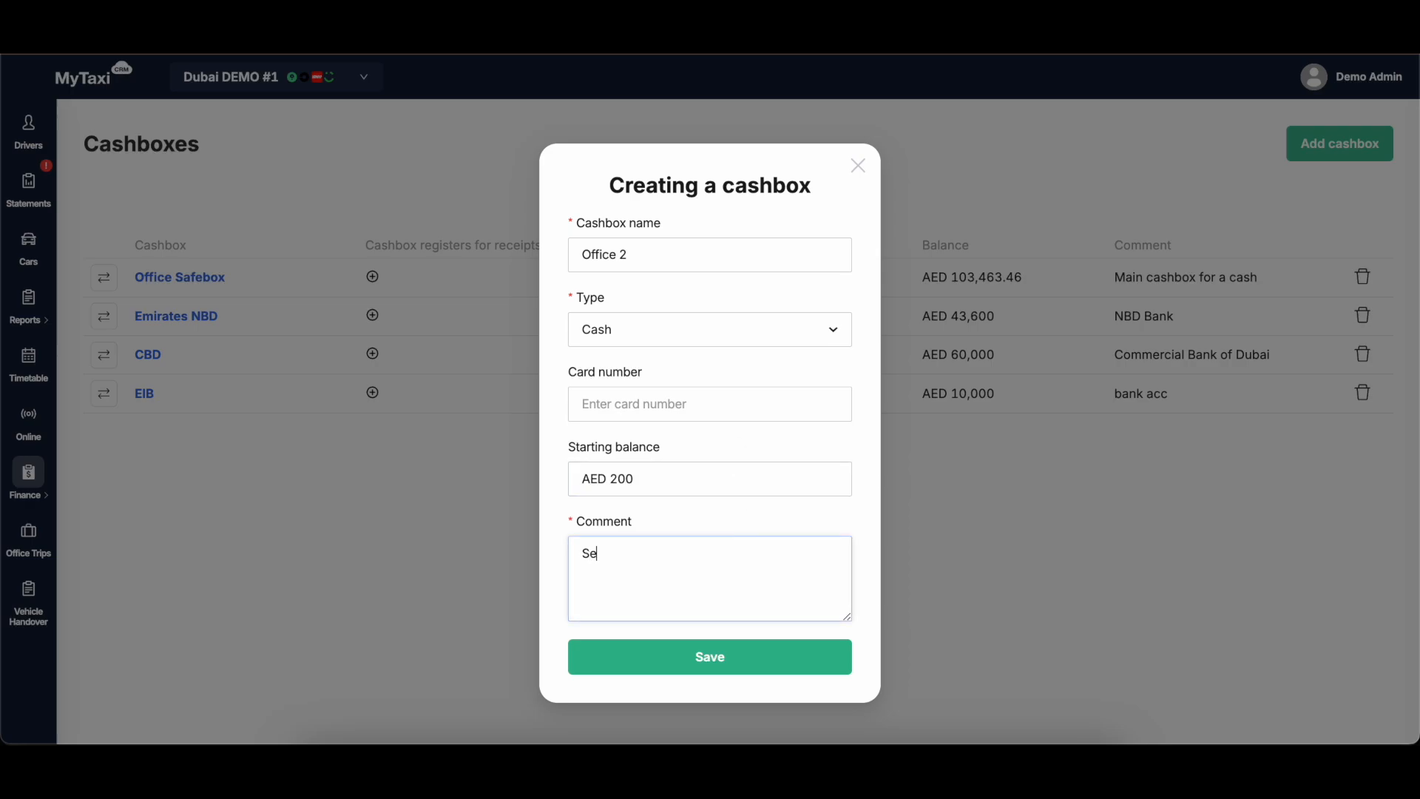
text(y cash box)
click(716, 656)
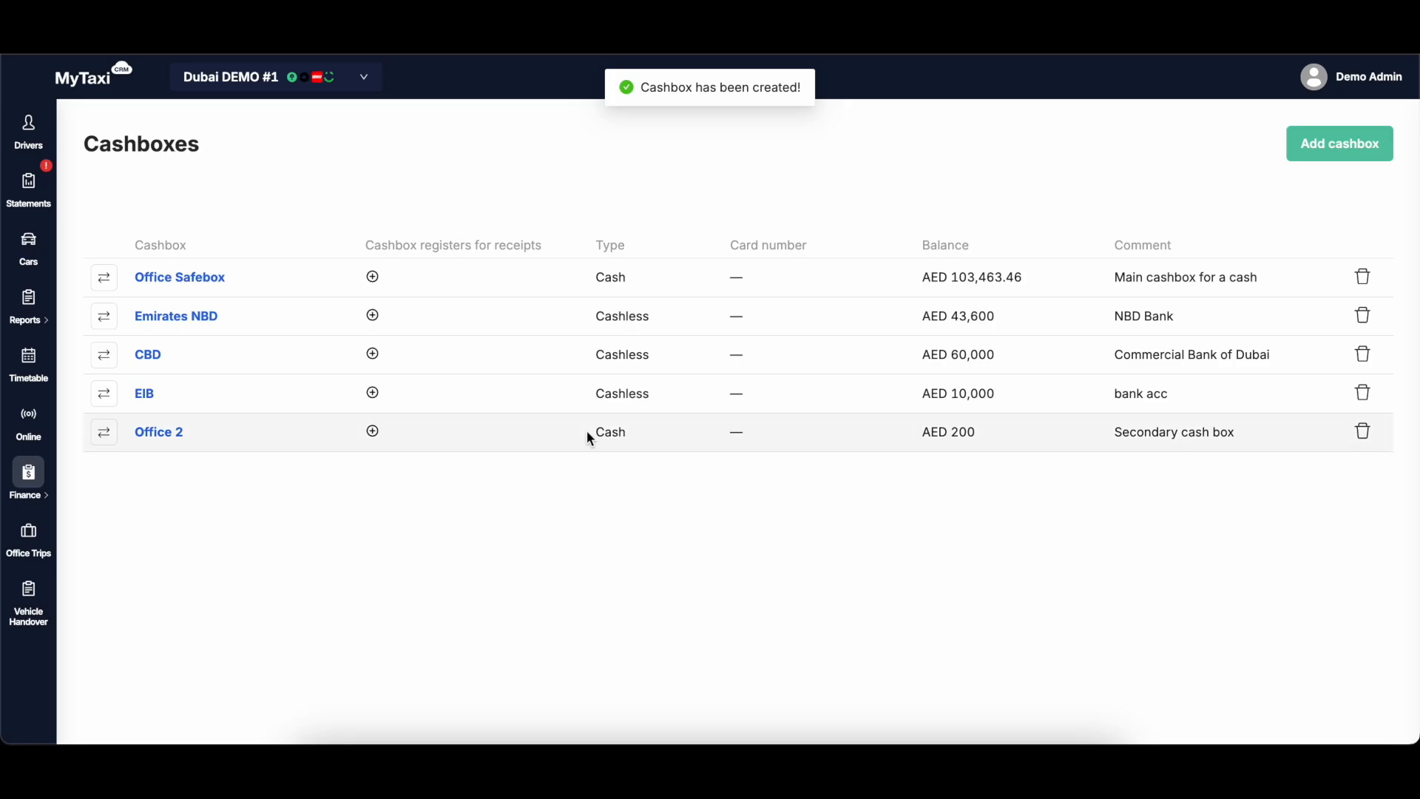
Step: Open a cash deposit for the first driver in Driver revise and view the available cashboxes
mouse_move(33, 477)
click(115, 467)
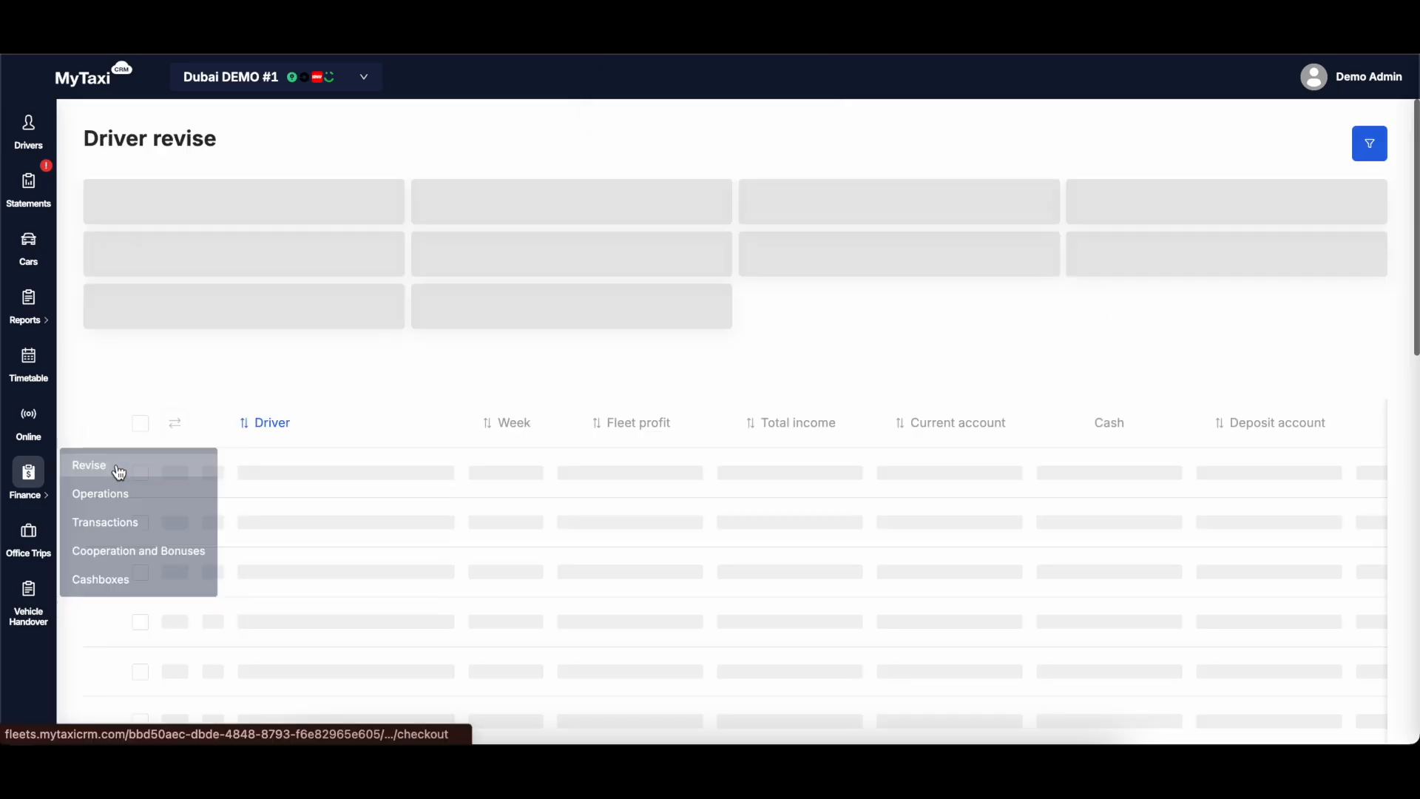
click(176, 405)
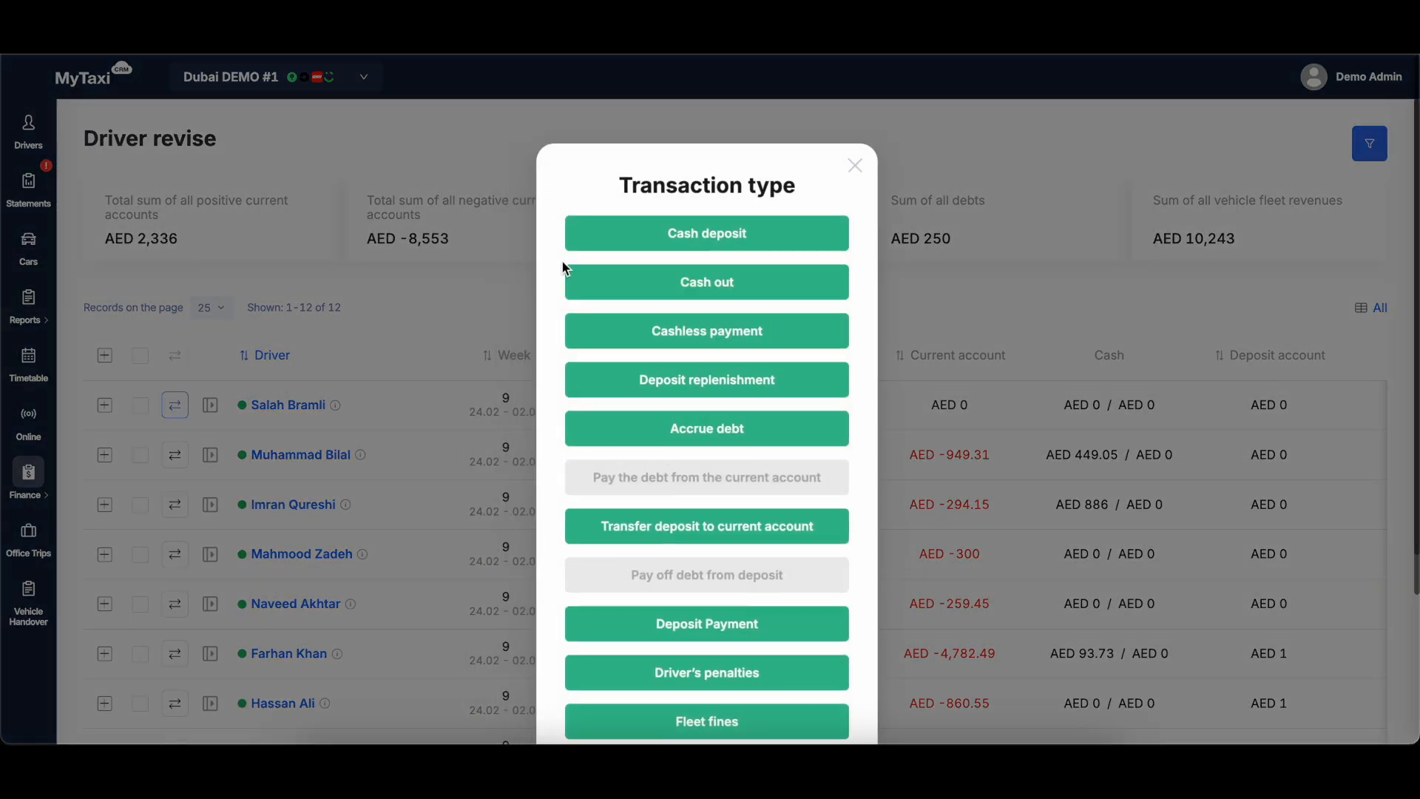
click(673, 235)
click(692, 359)
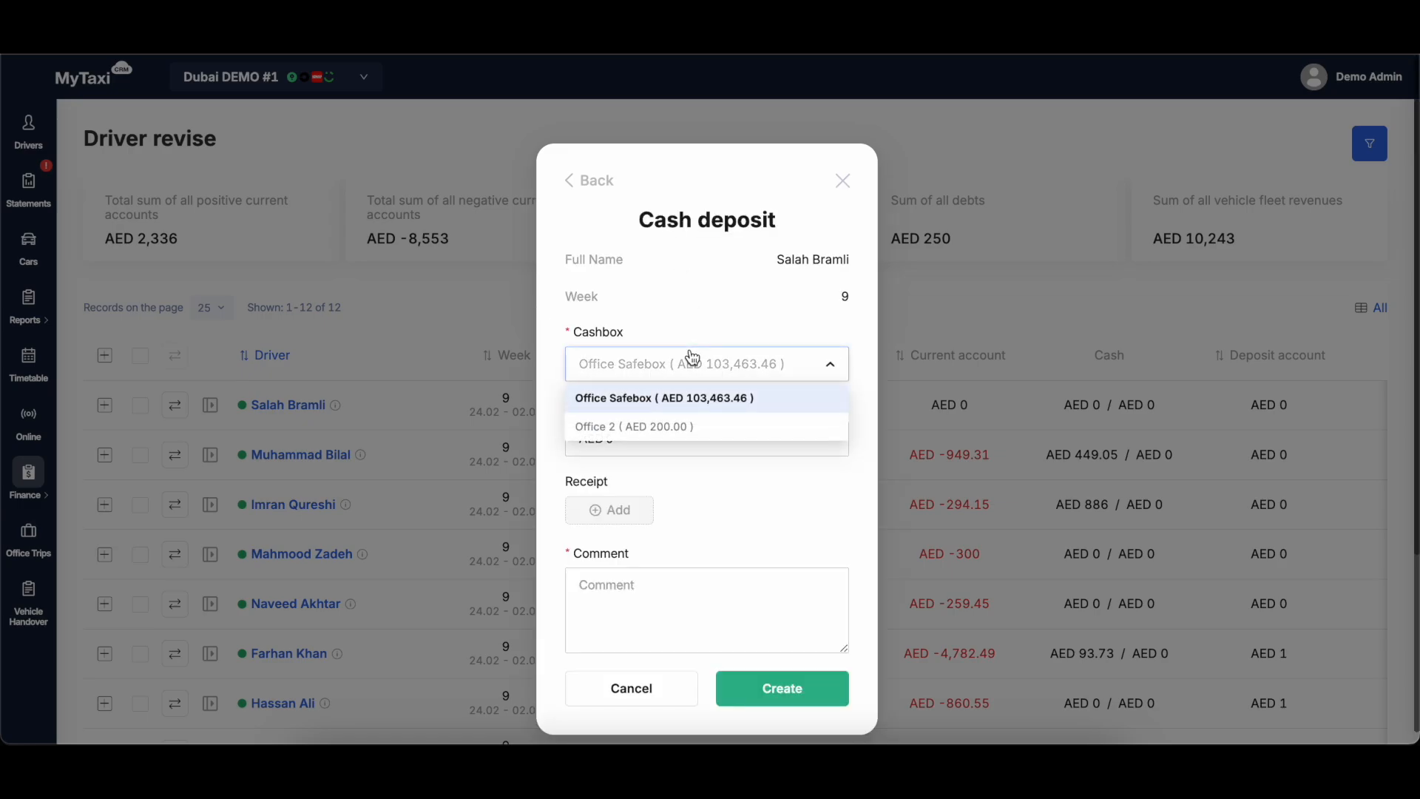
Step: View the cashboxes offered for the same driver's cash out and close the form without creating a transaction
click(592, 181)
click(651, 290)
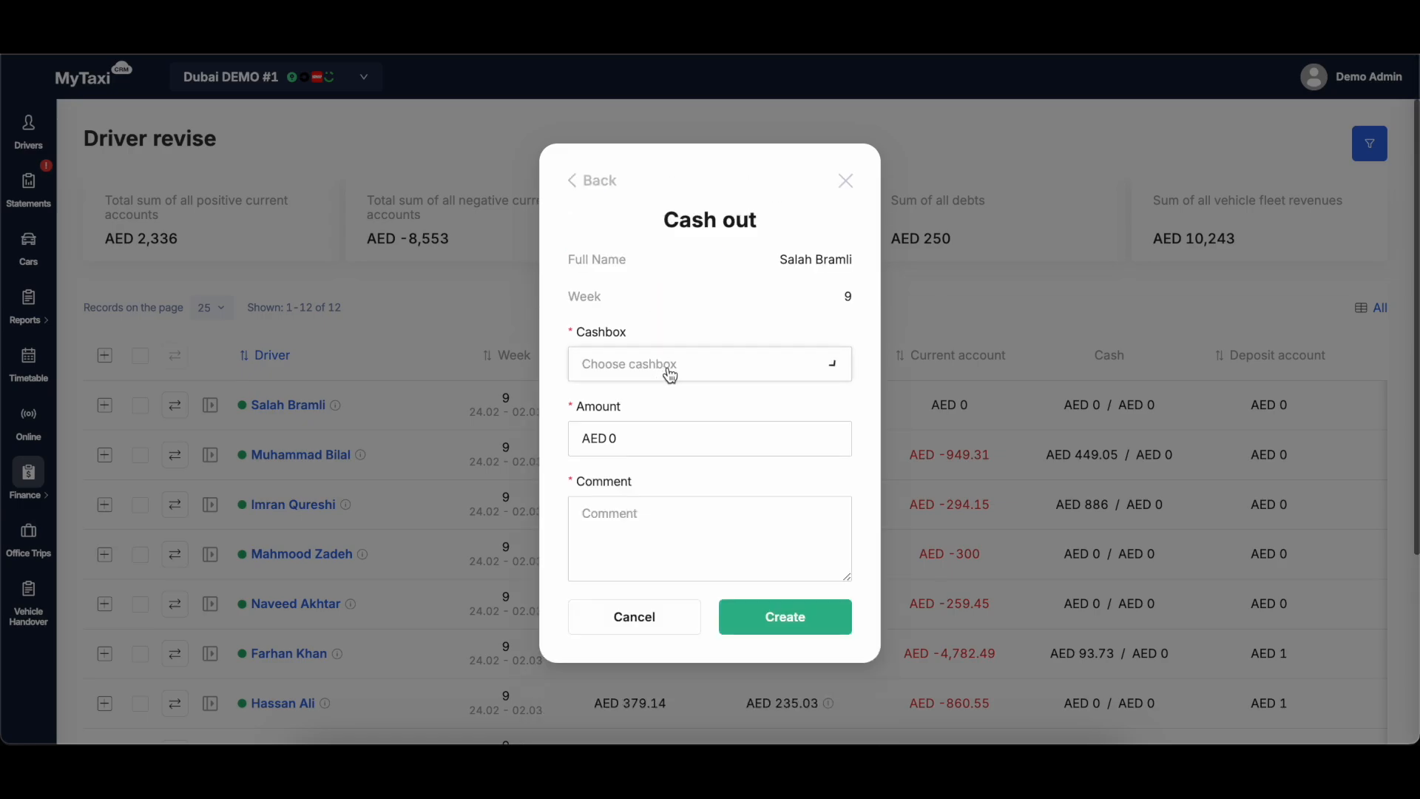
click(668, 370)
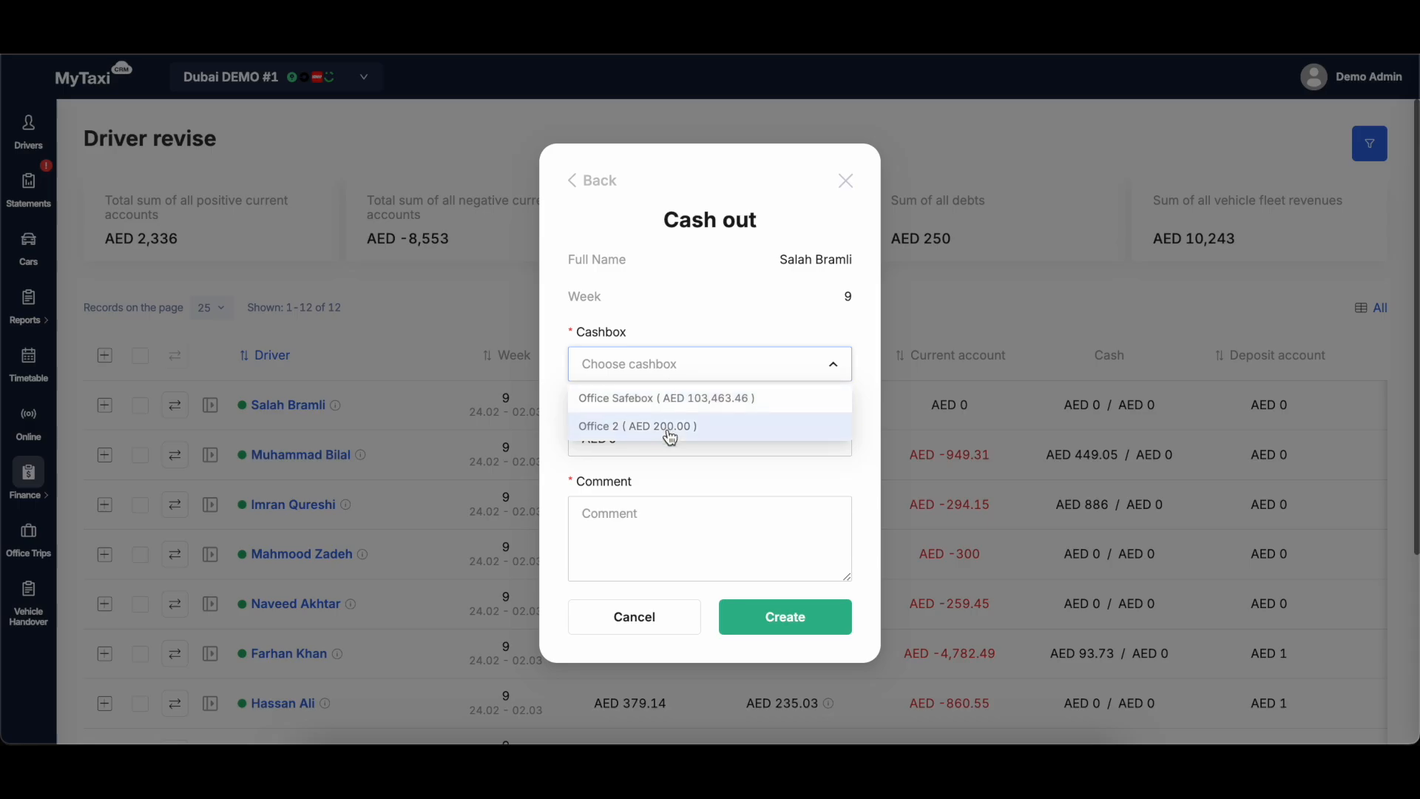
click(846, 181)
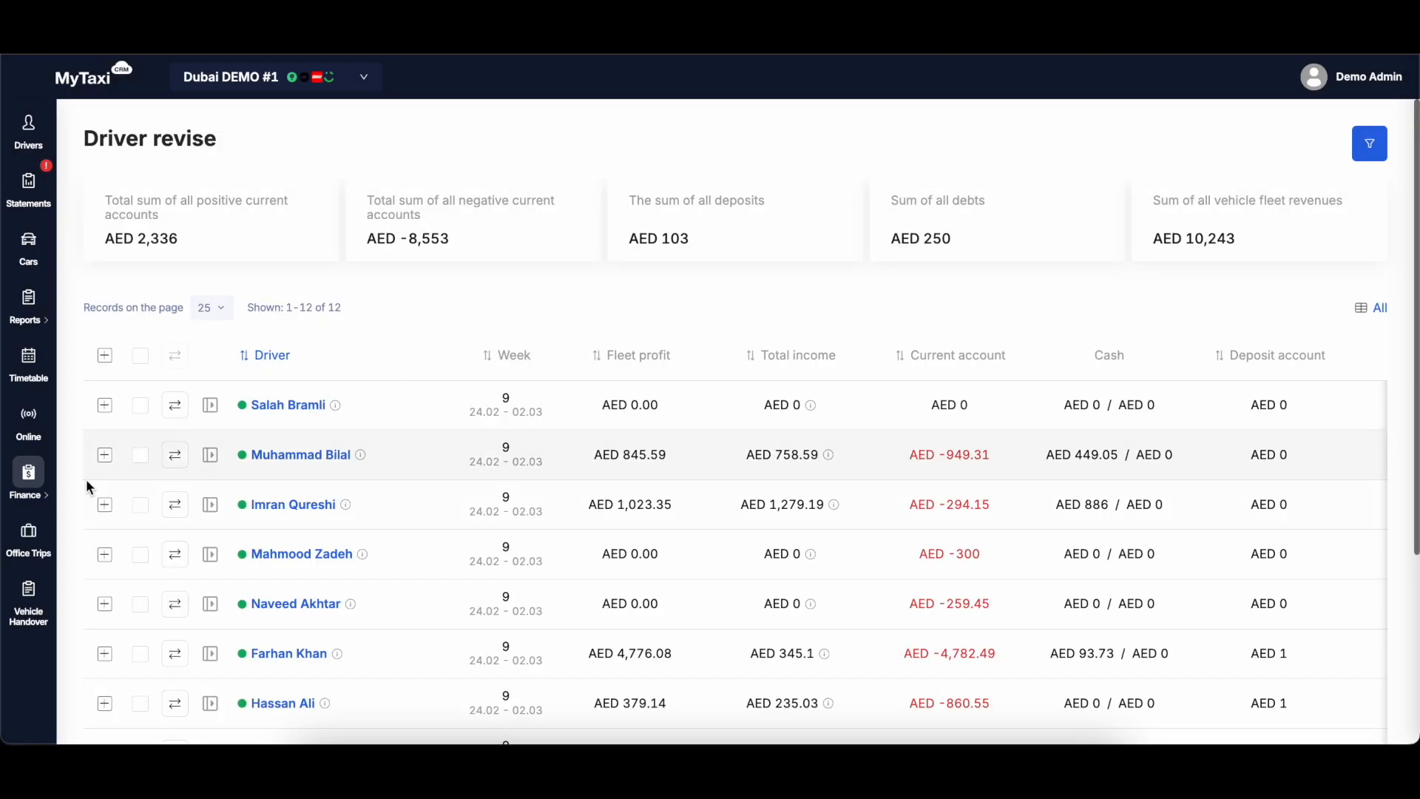
Step: Start a replenishment of the Office 2 cashbox from the Finance cashboxes list, with Deposit Payment as its purpose
mouse_move(34, 479)
click(122, 596)
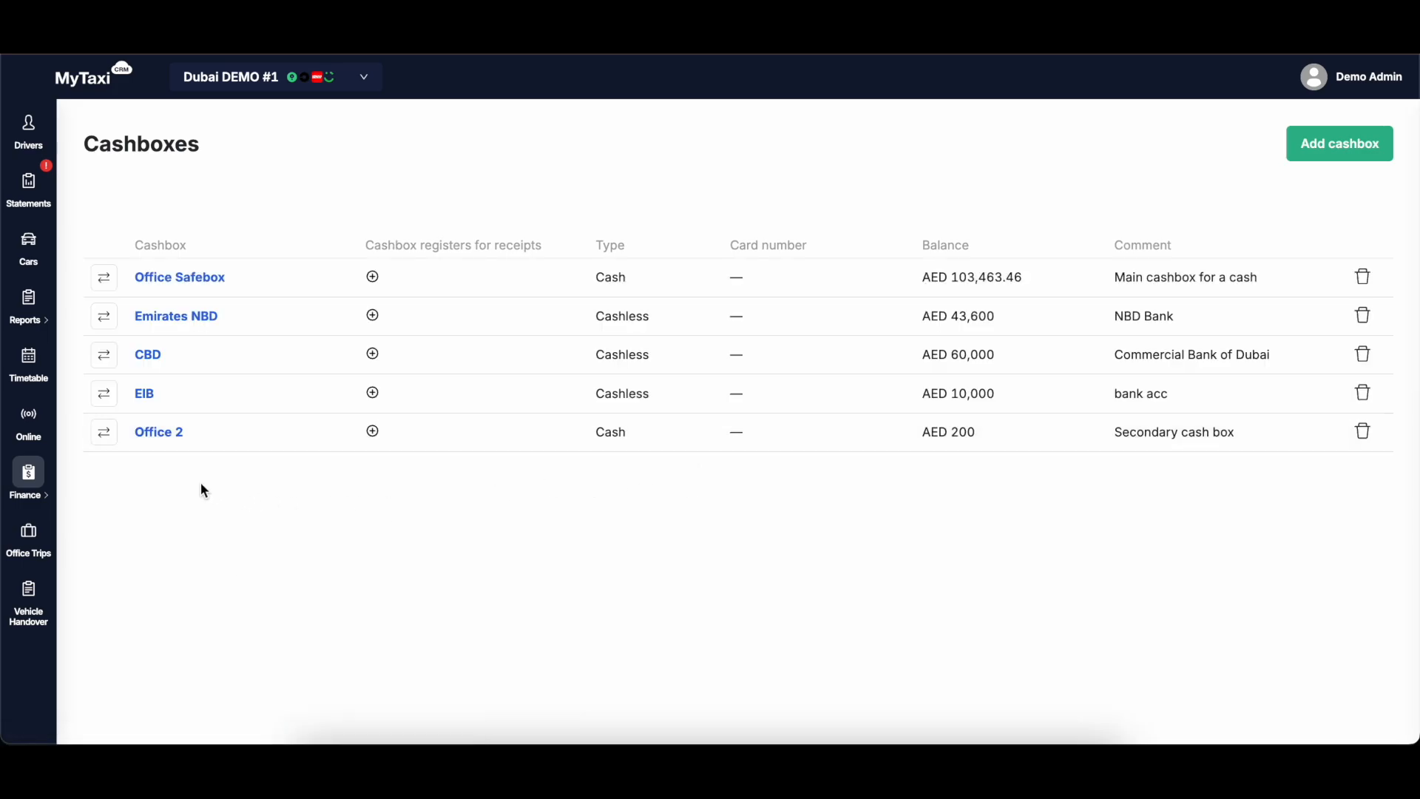
click(106, 434)
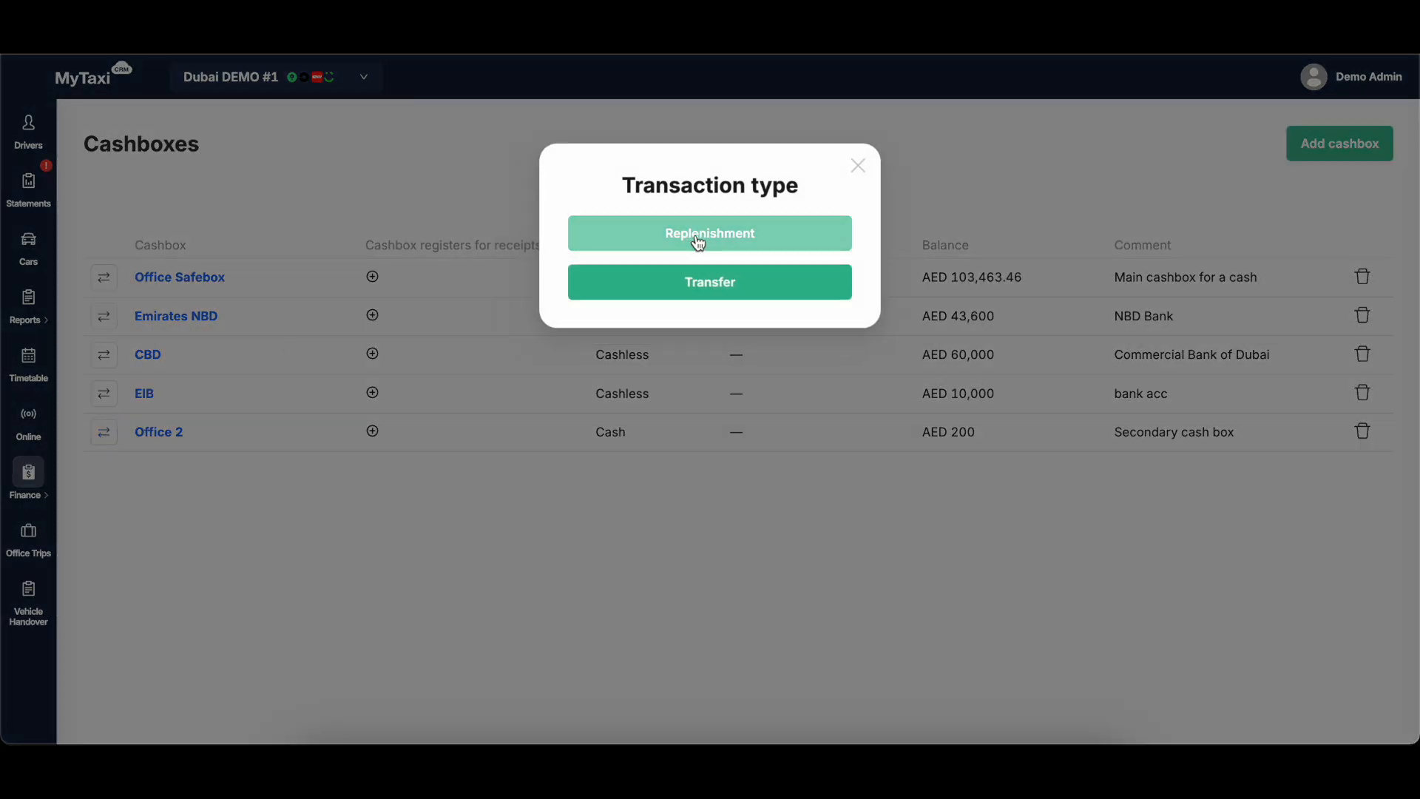
click(701, 235)
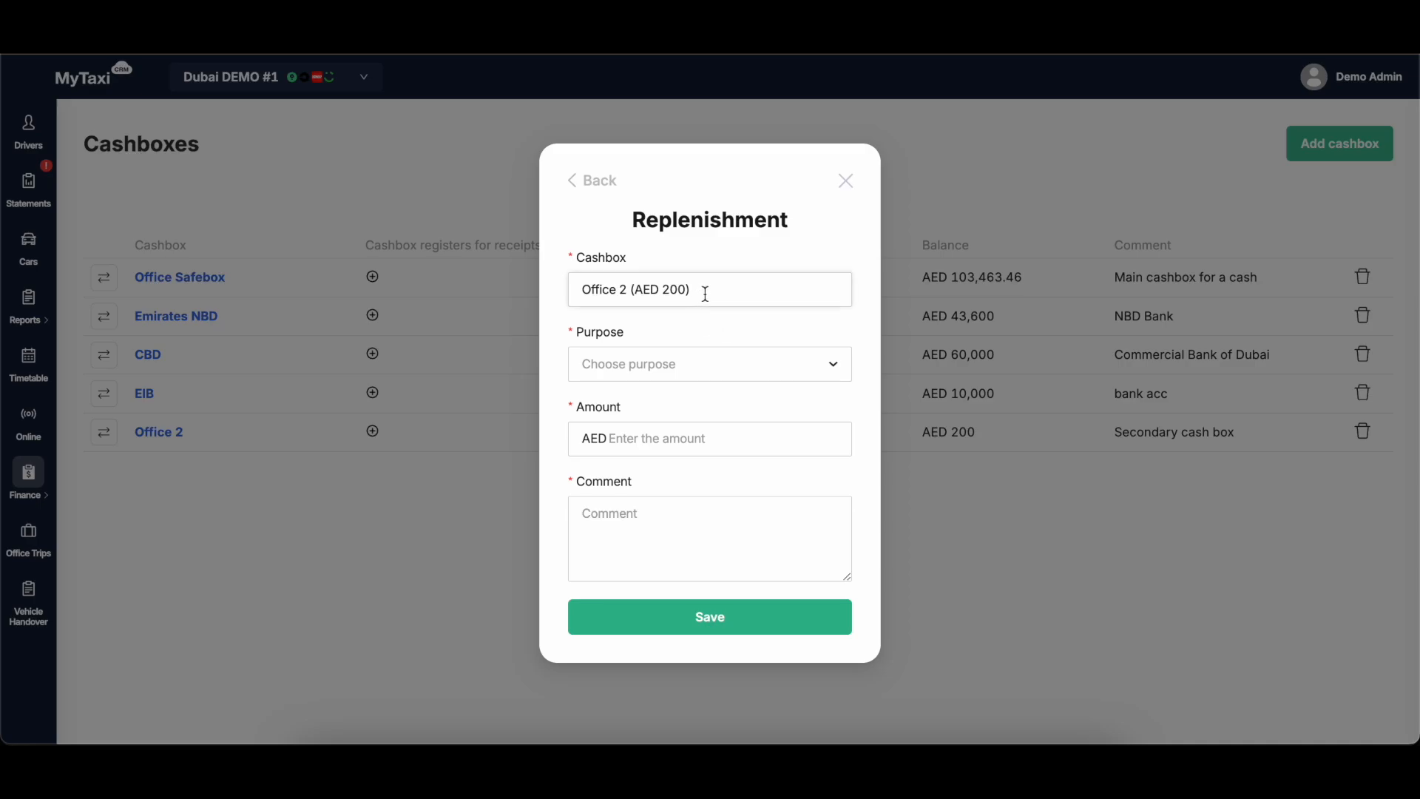
click(713, 366)
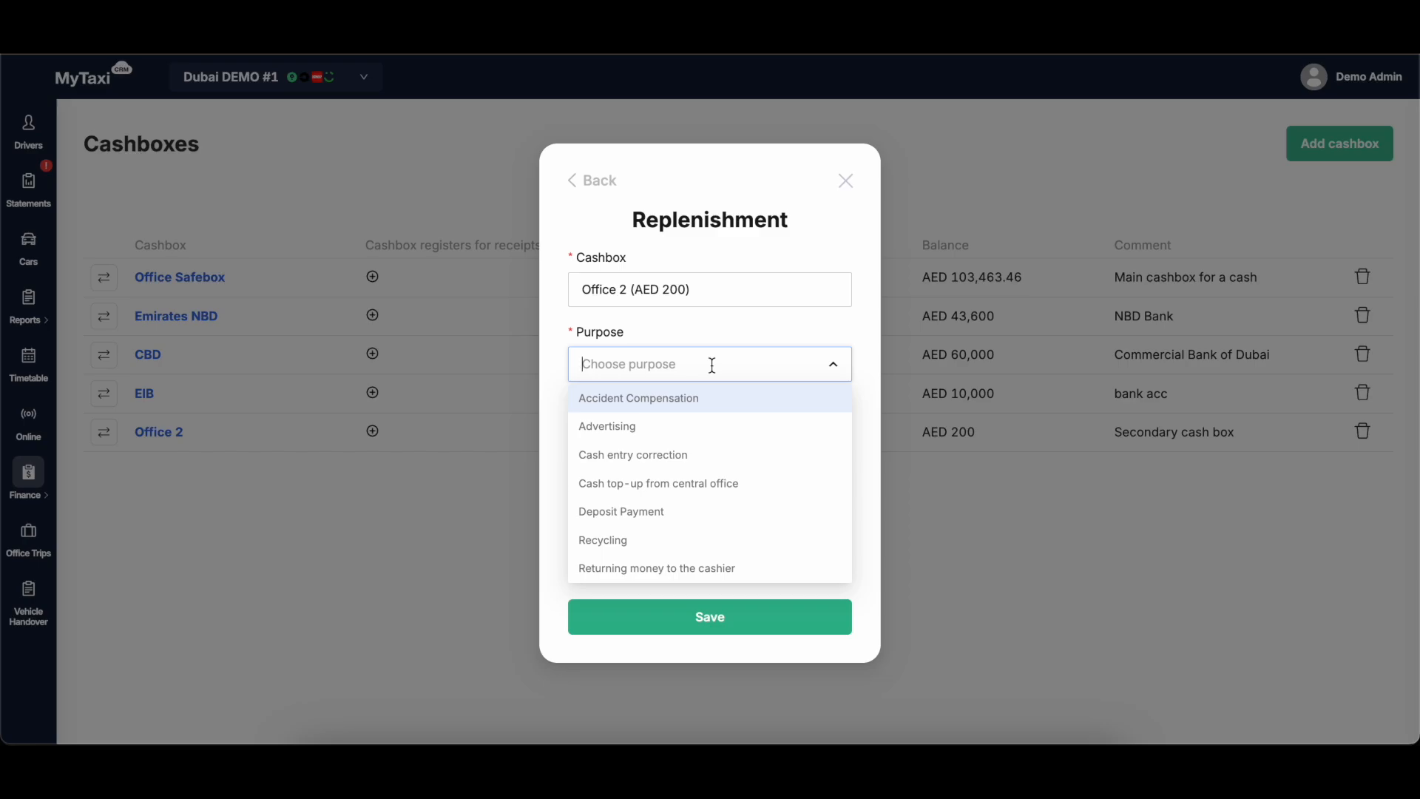
click(710, 512)
Step: Set the replenishment amount to AED 400 with the comment "for demo" and save it
click(731, 436)
text(400)
click(710, 552)
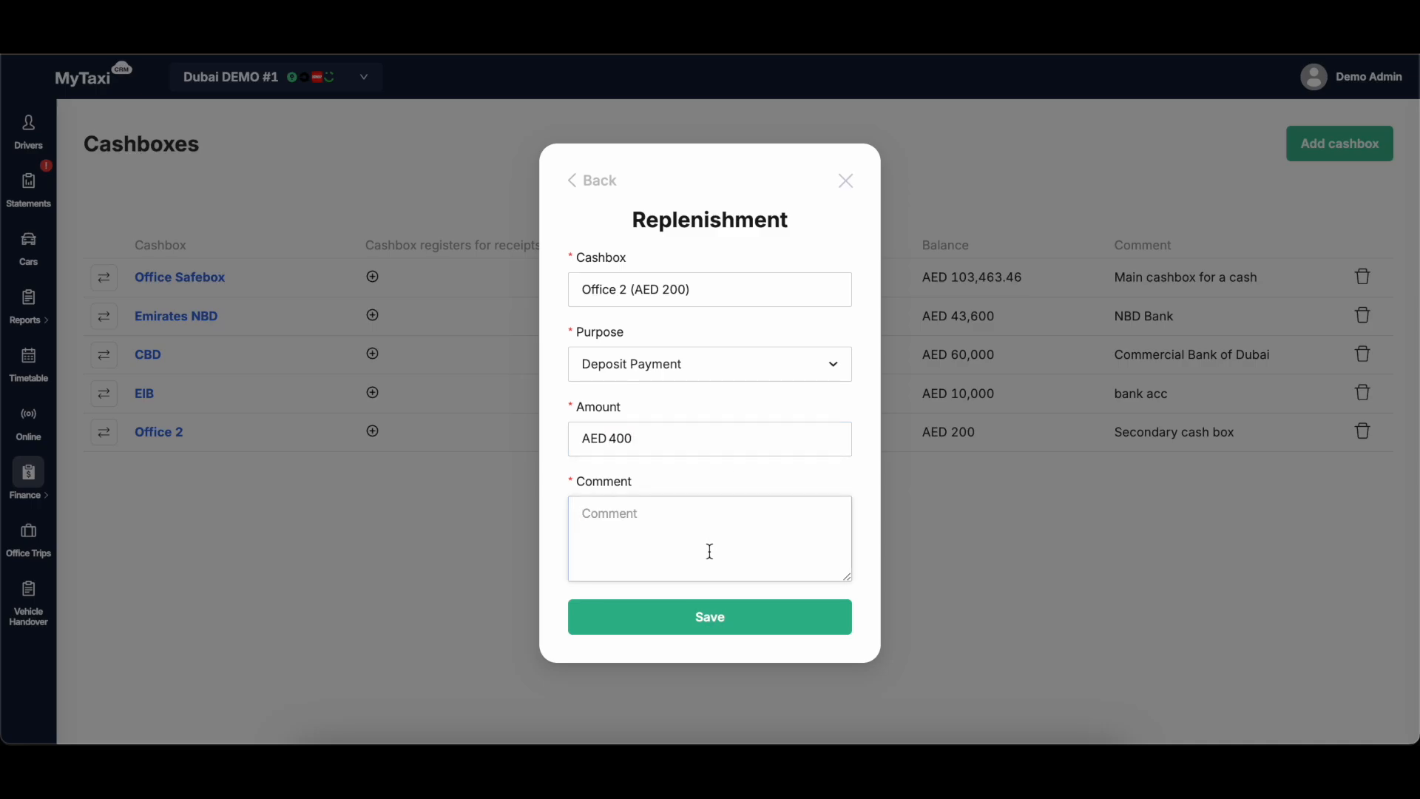
text(for demo)
click(726, 623)
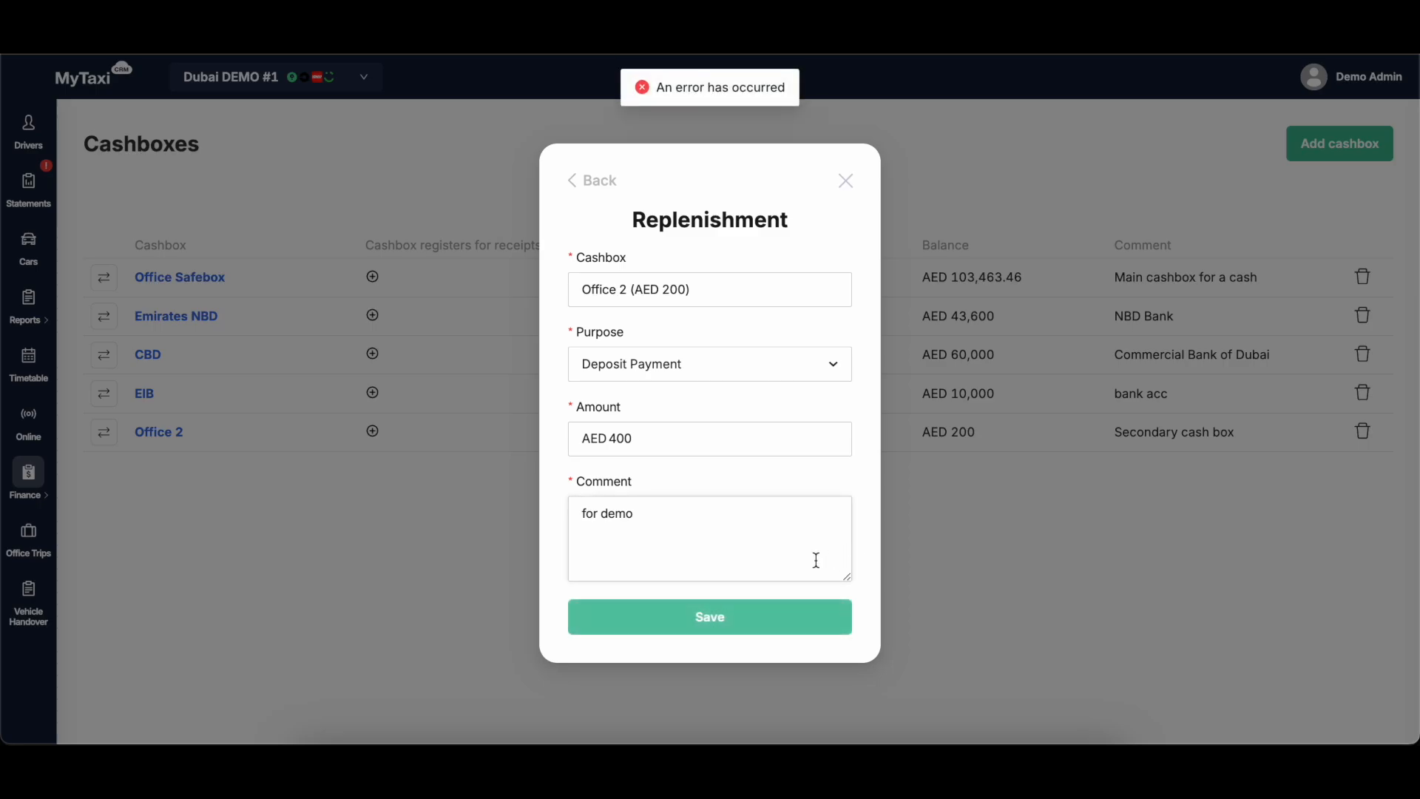
click(743, 630)
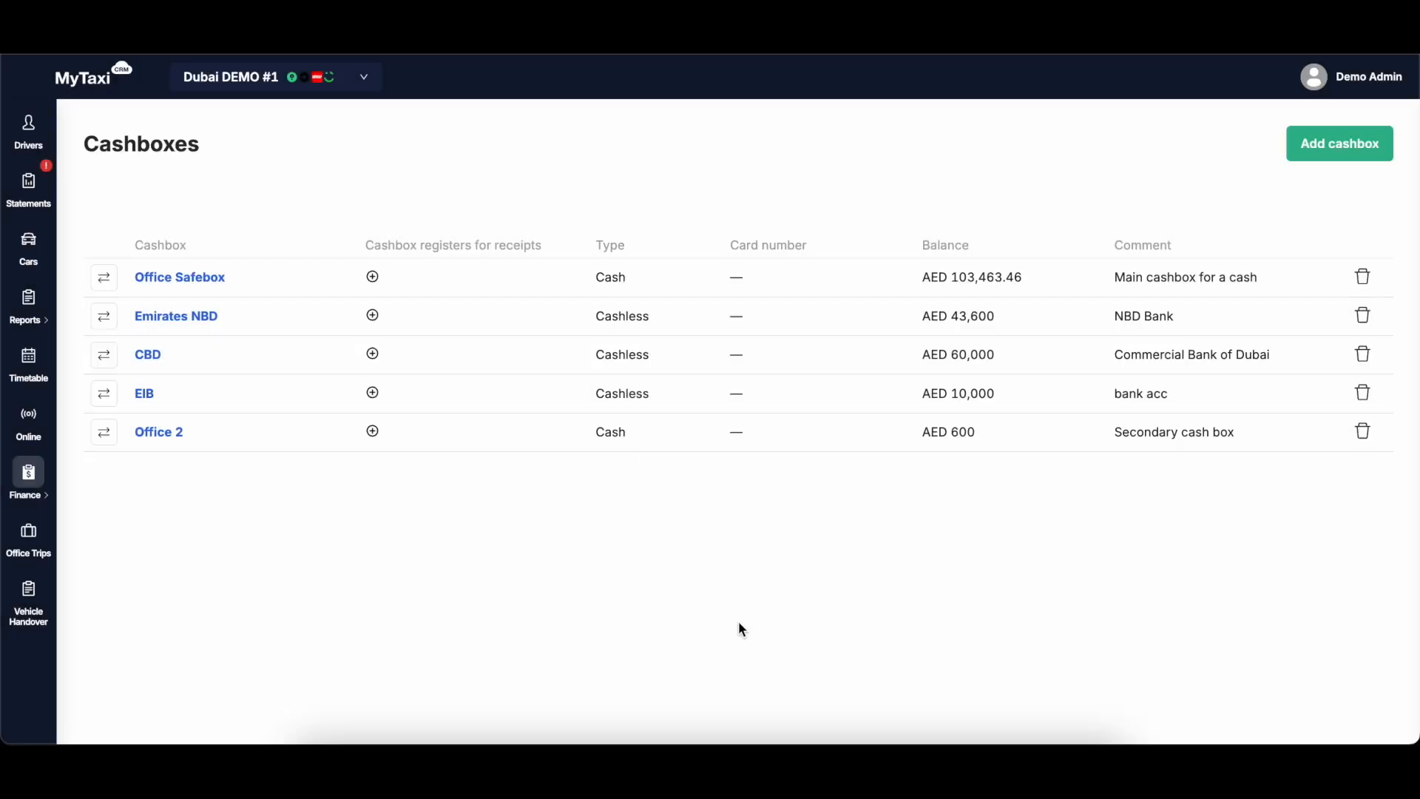
Step: Check the Office 2 balance and start a transfer of funds from Office 2 to Office Safebox
drag(923, 439, 991, 440)
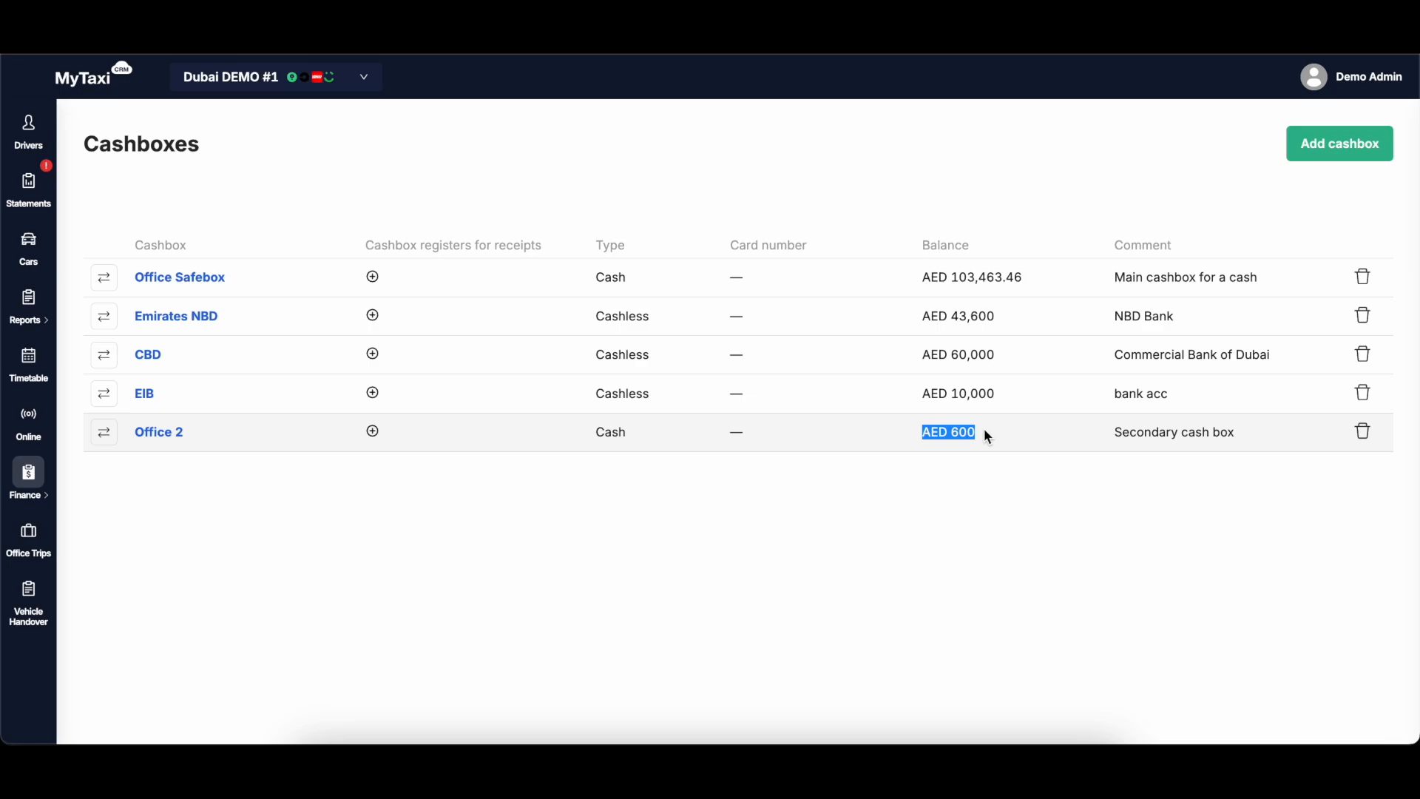
click(989, 436)
click(104, 433)
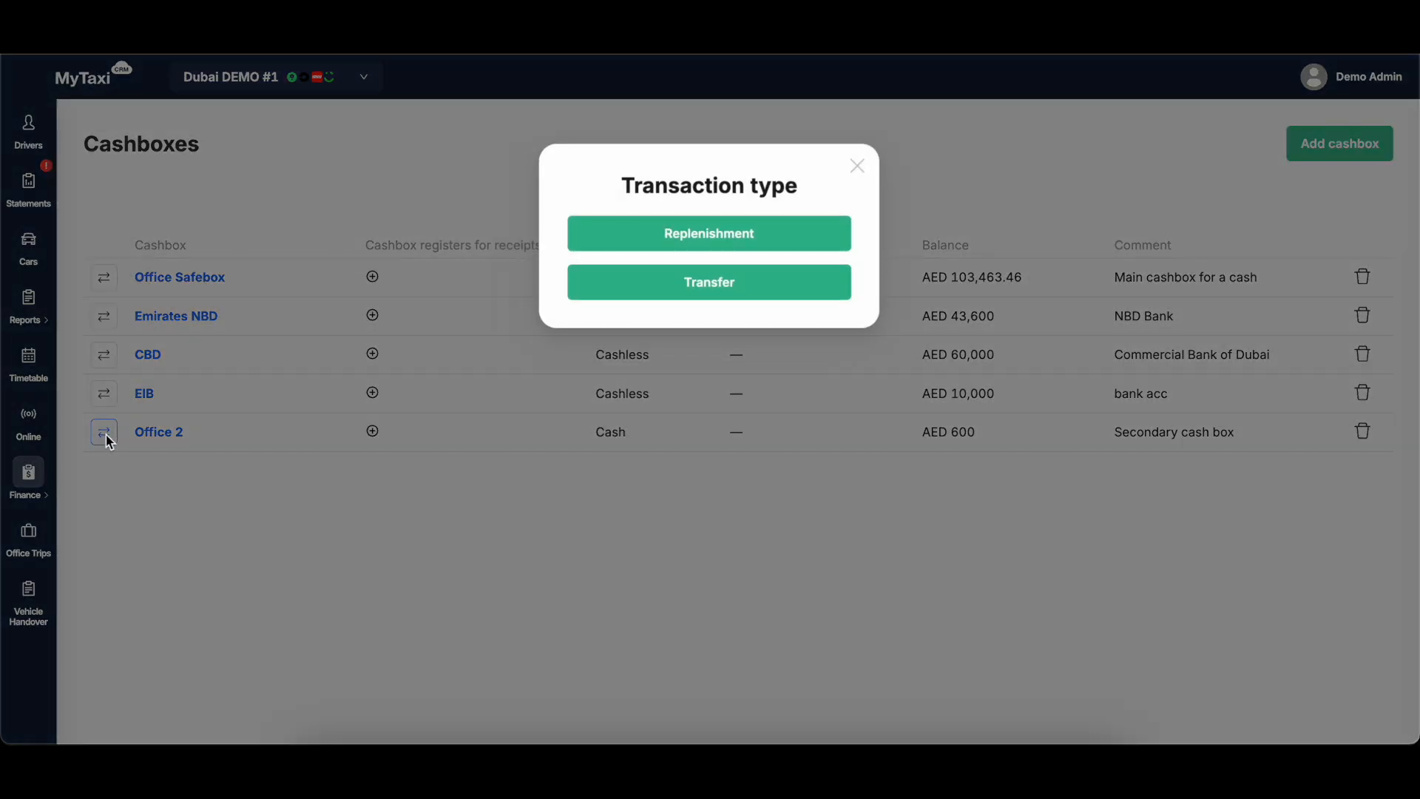
click(657, 293)
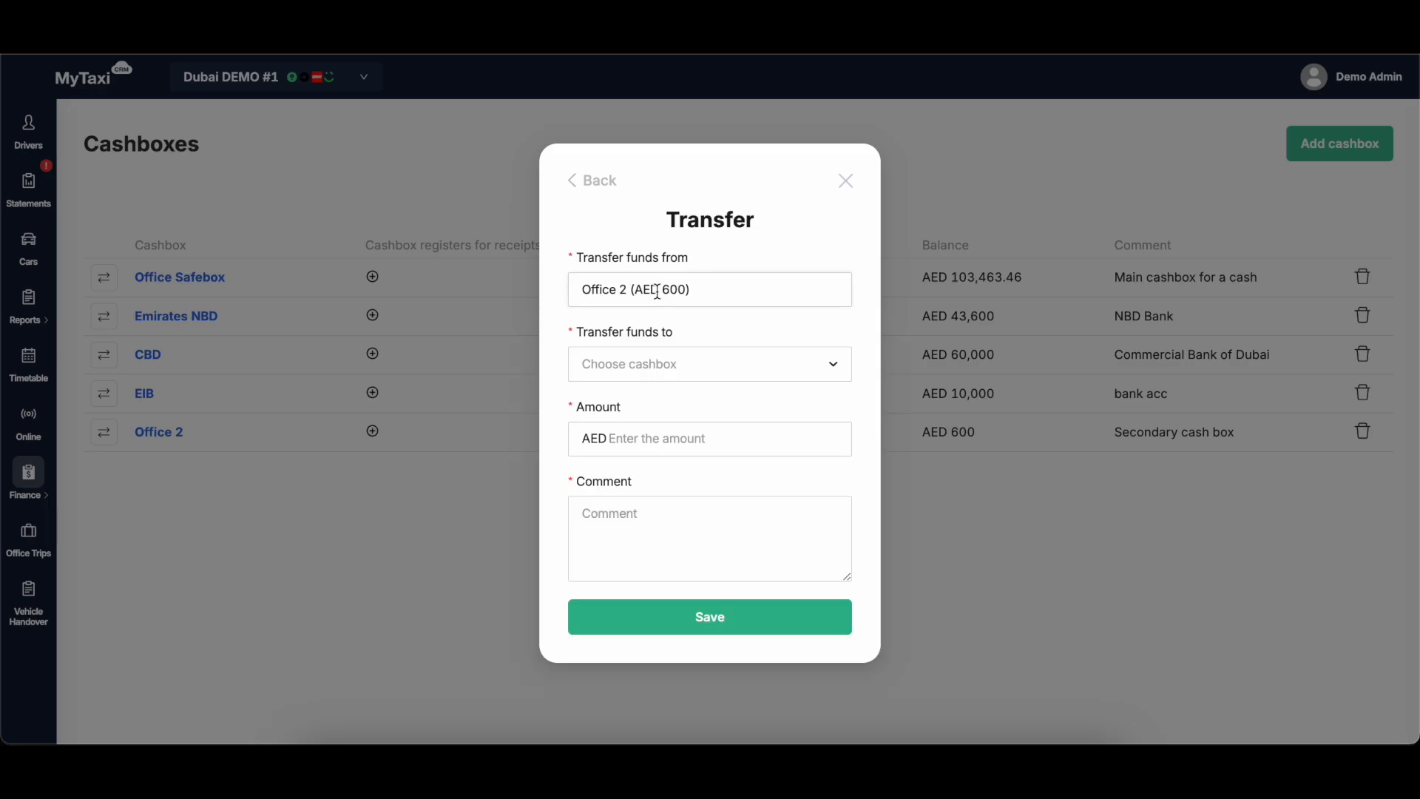
click(741, 361)
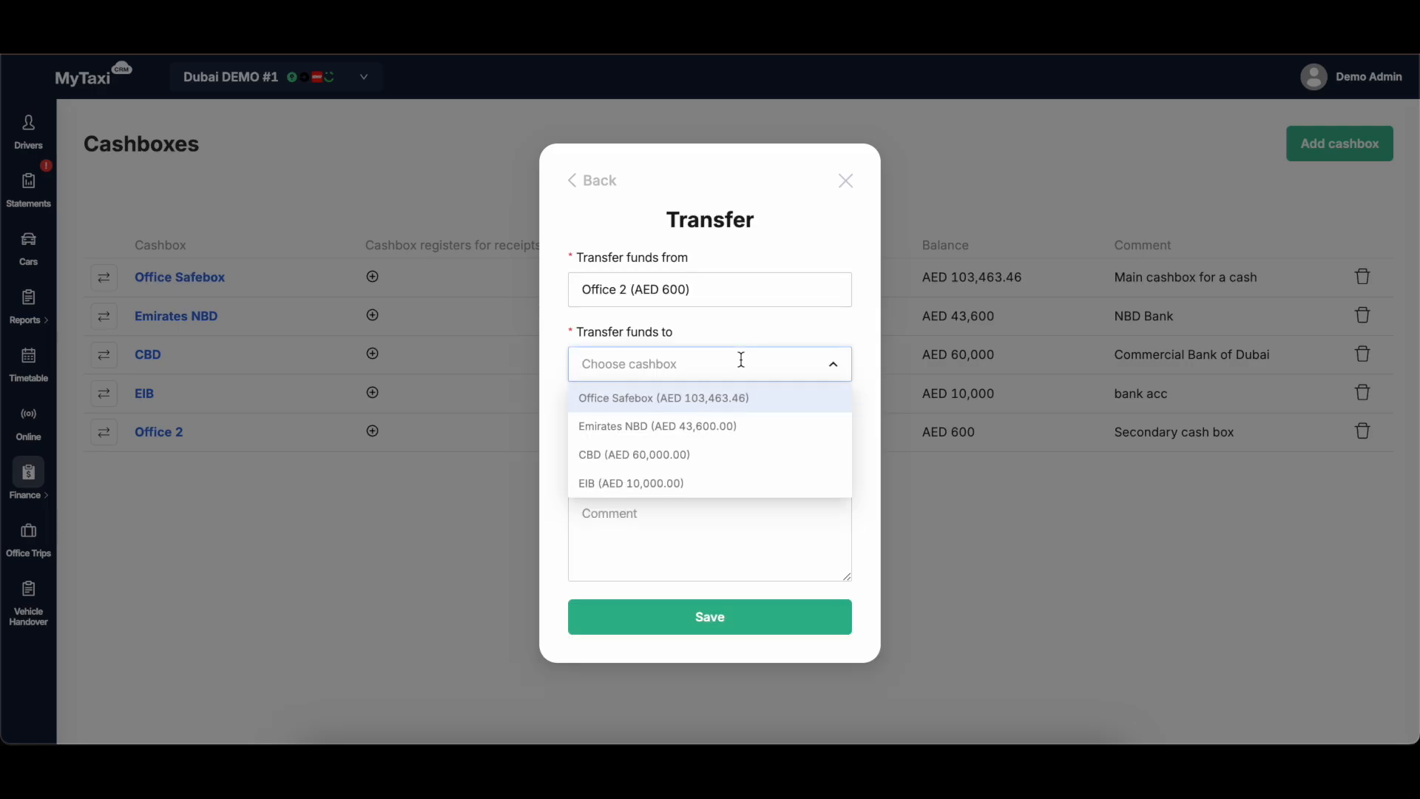
click(616, 399)
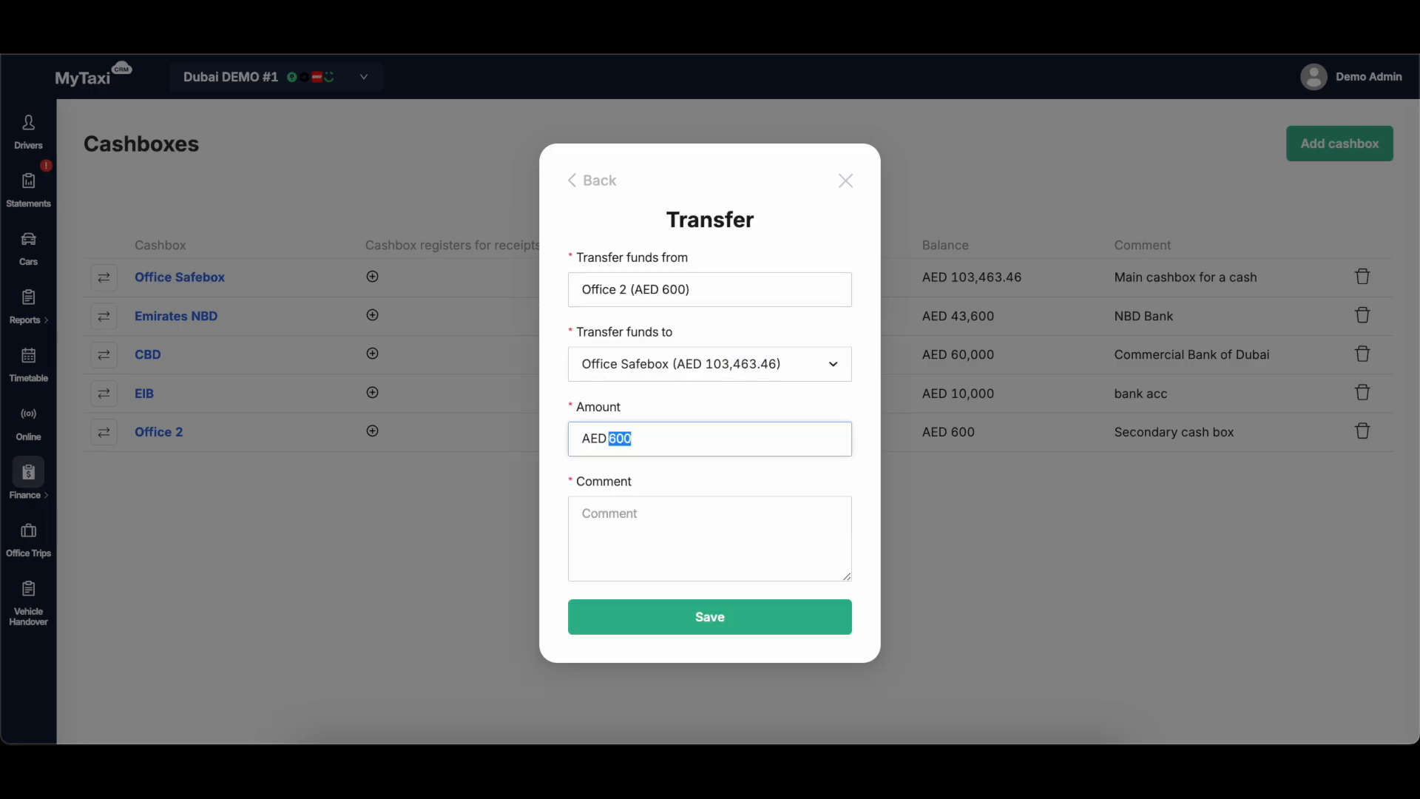
Step: Set the transfer amount to AED 590 with the comment "for demo" and save the transfer
text(590)
click(697, 523)
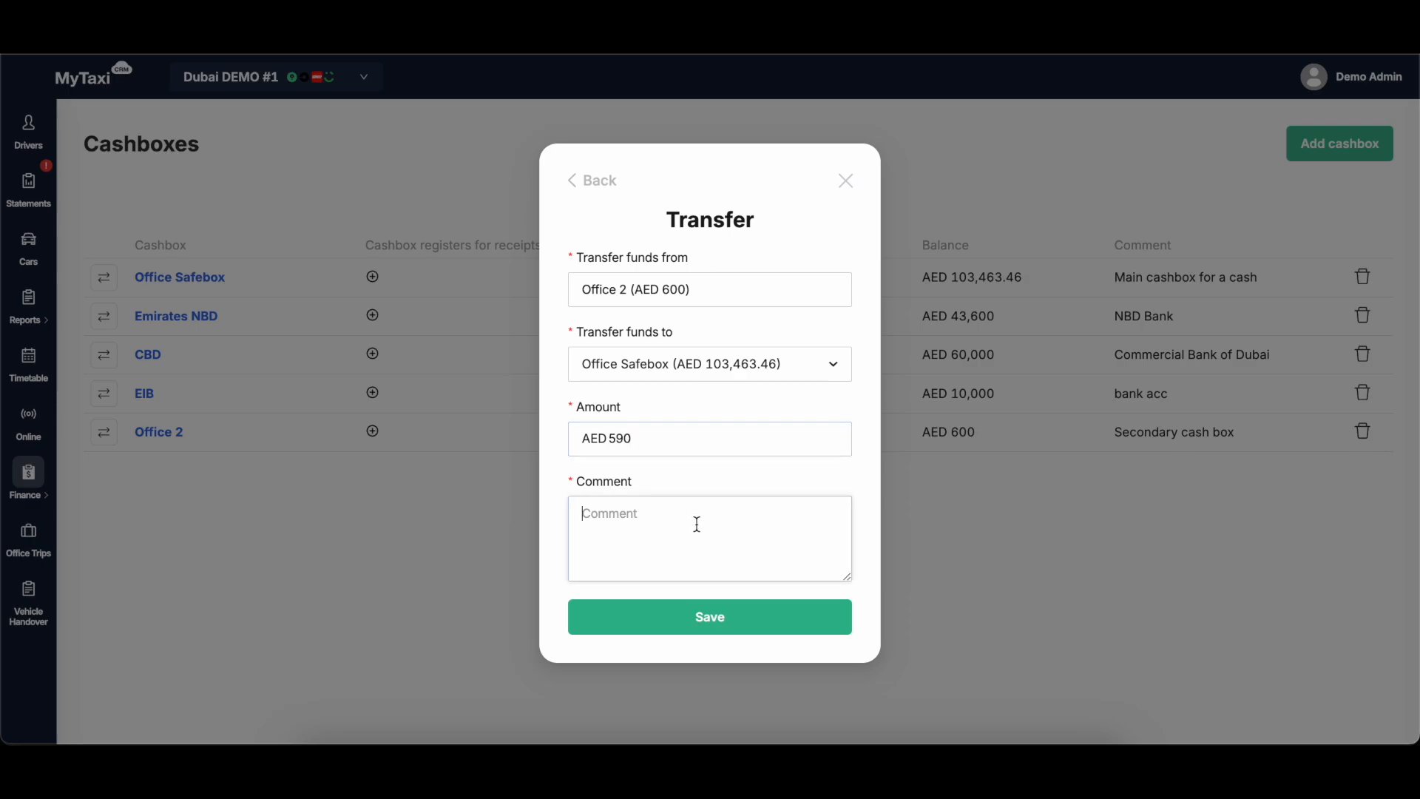
text(for demo)
click(707, 608)
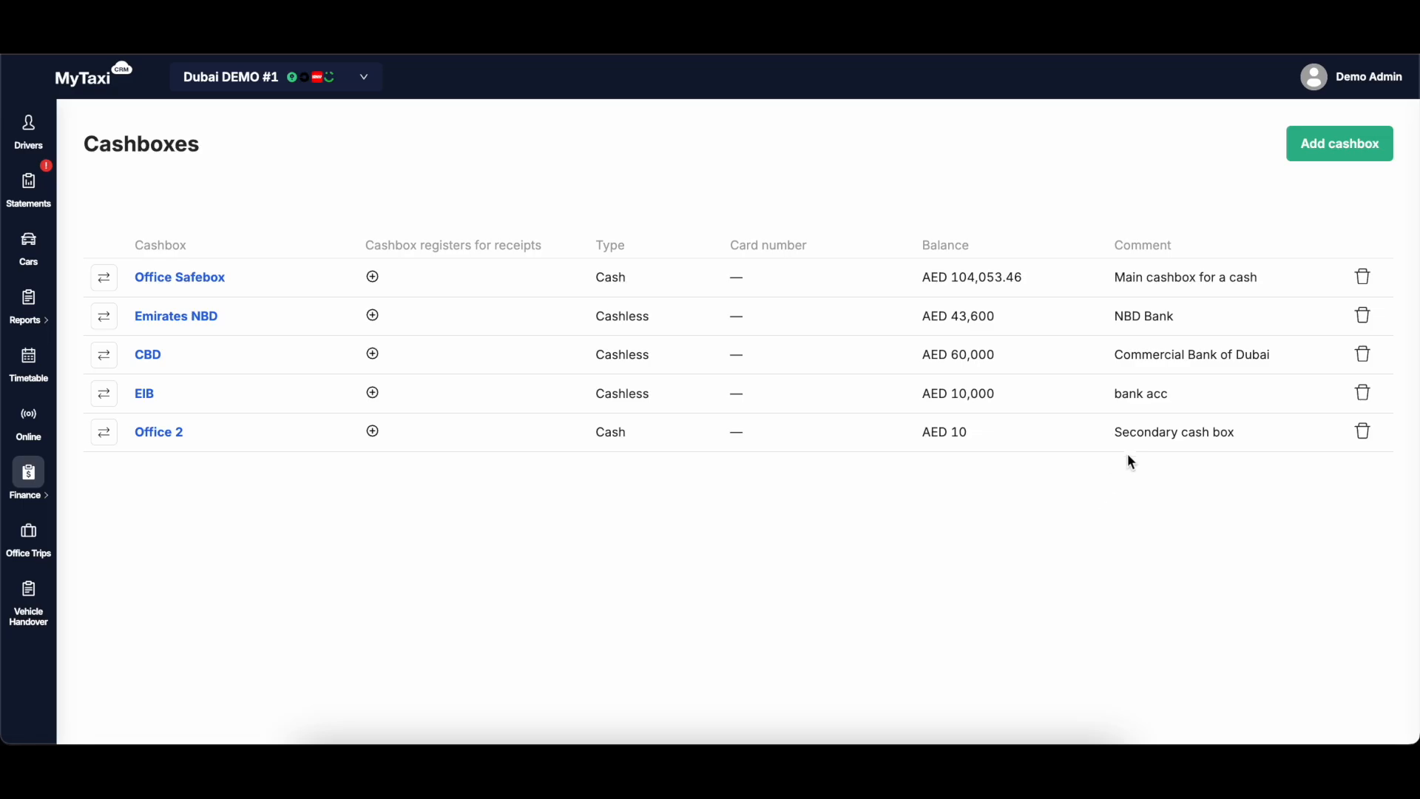
Step: Delete the Office 2 cashbox from the list
click(1363, 437)
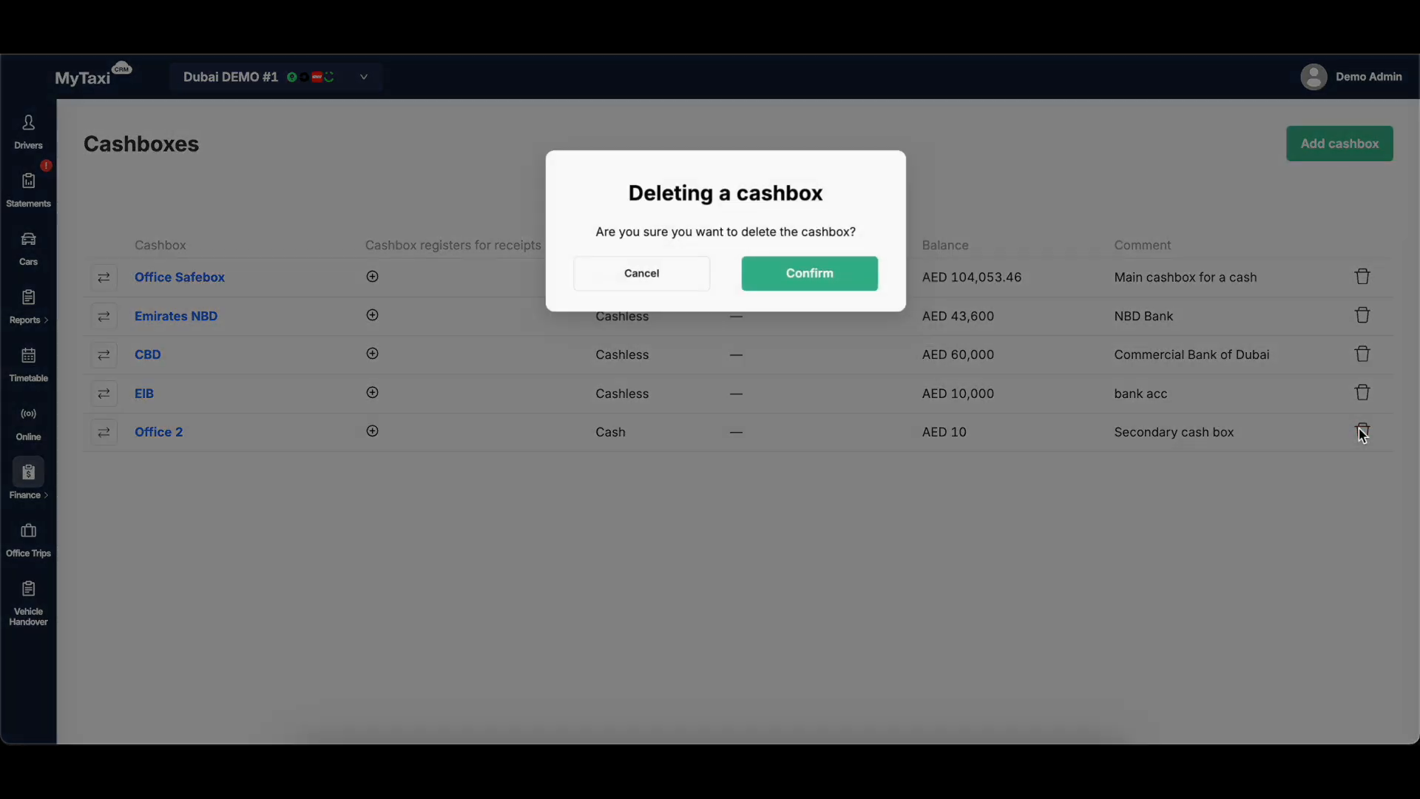
click(797, 267)
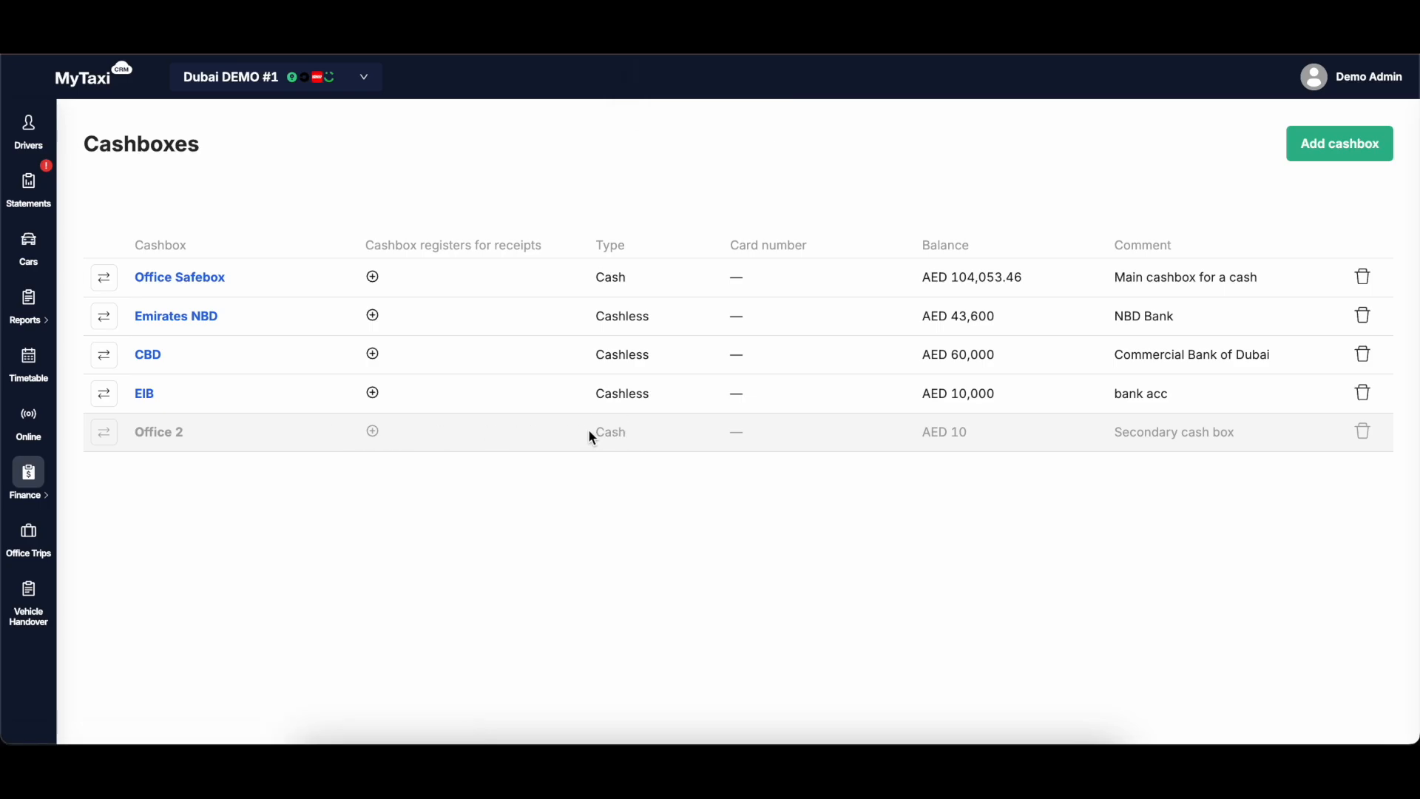
Step: Check in the first driver's cash deposit form which cashboxes can be chosen after the Office 2 deletion
mouse_move(28, 477)
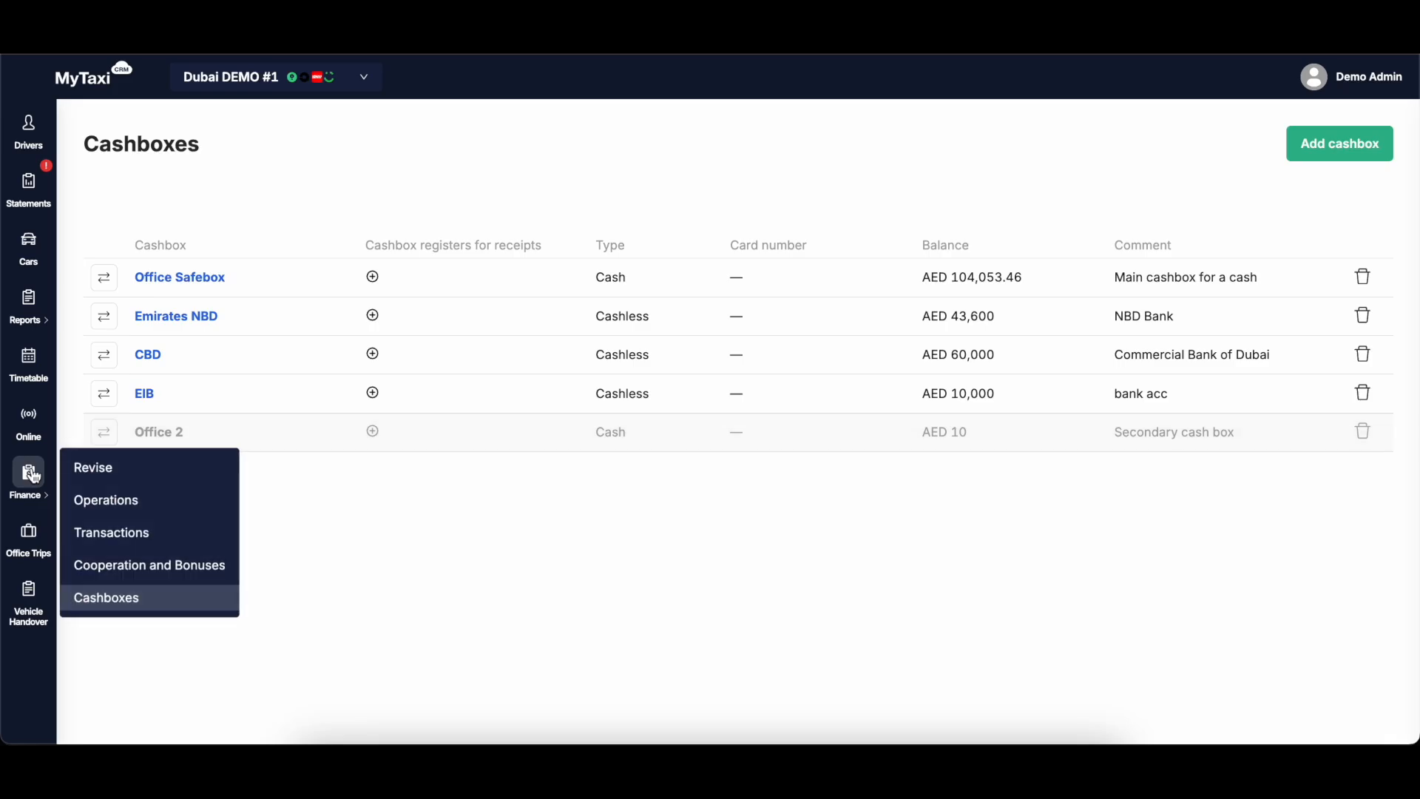
click(110, 470)
click(174, 404)
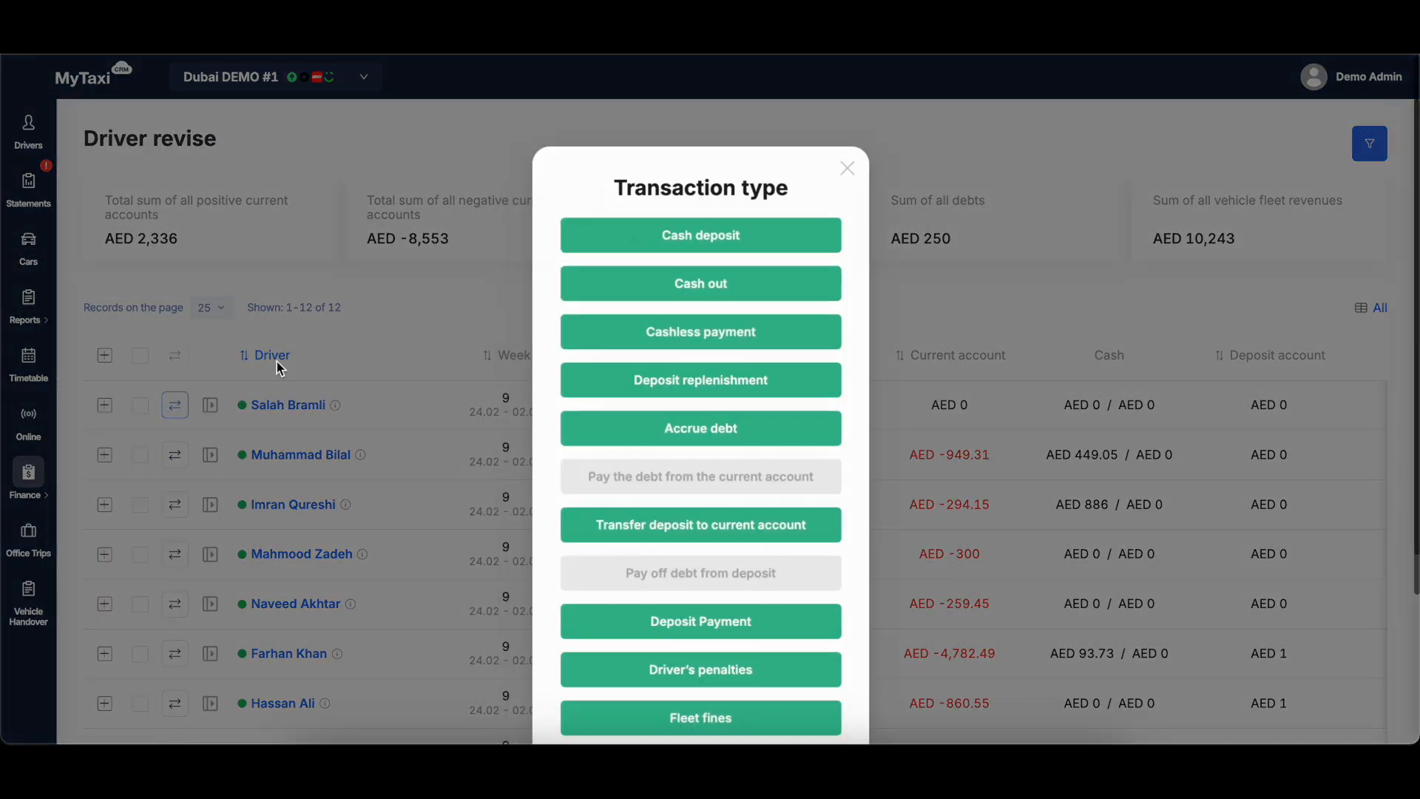
click(698, 235)
click(713, 364)
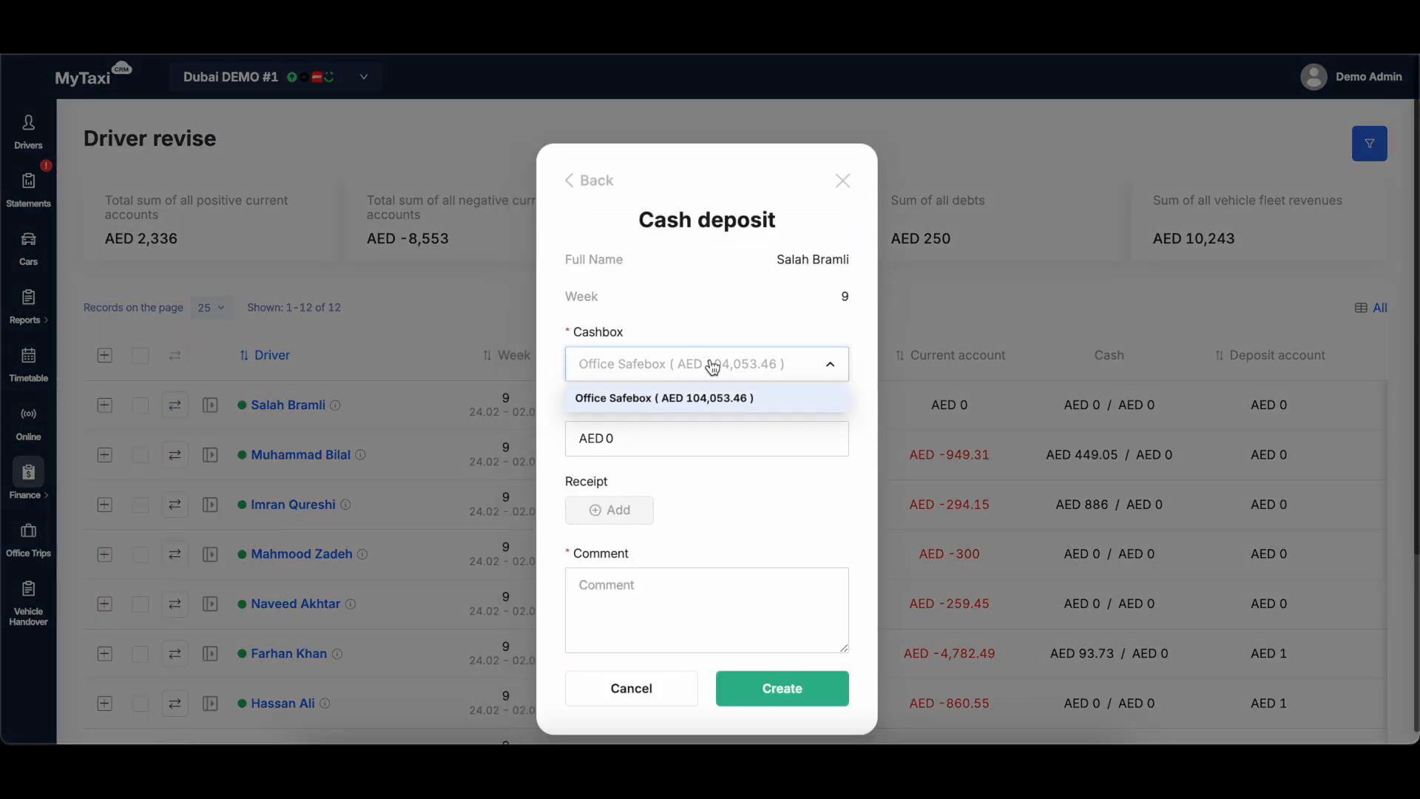
click(758, 324)
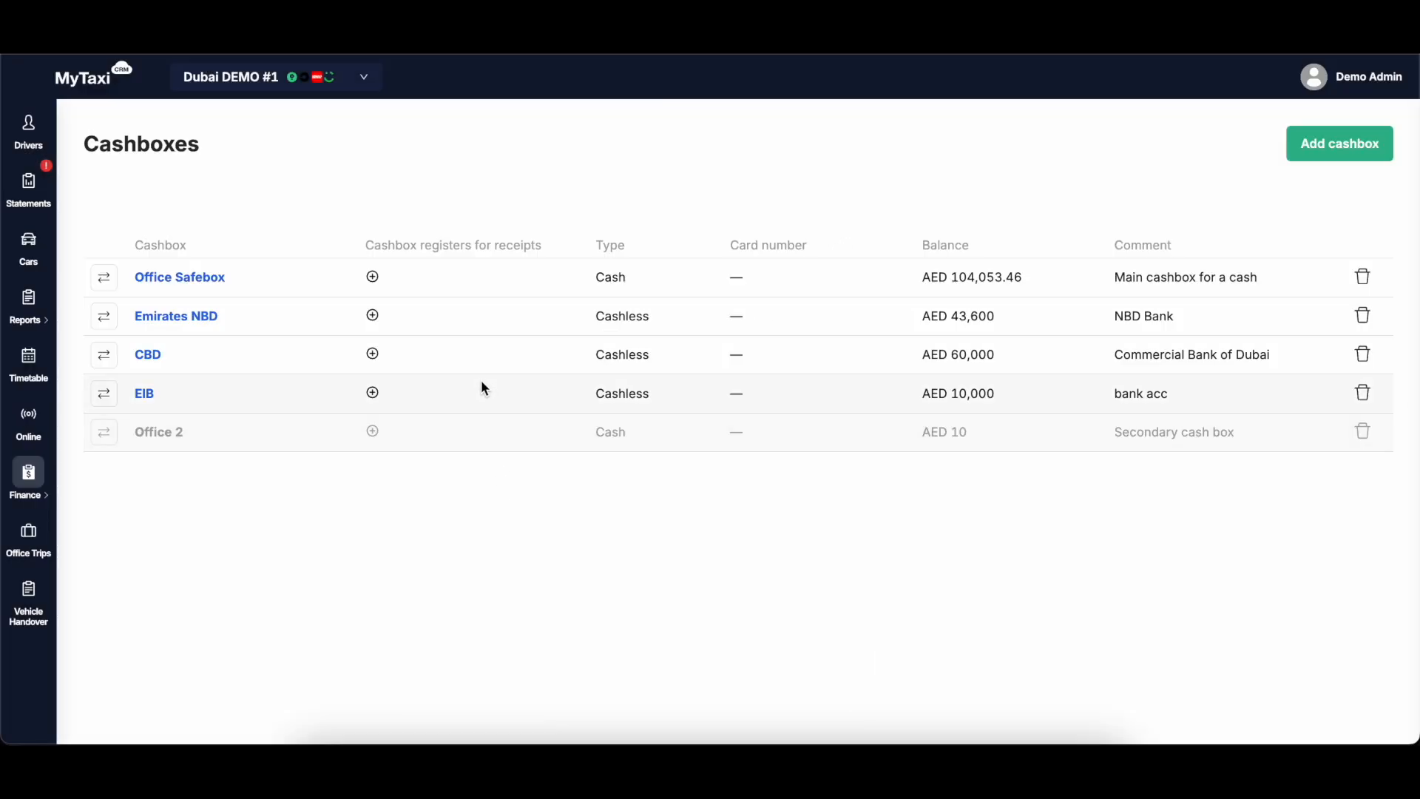
Step: Open a new payout in Finance operations, view its cashbox choices, and close the form without creating the payout
click(31, 478)
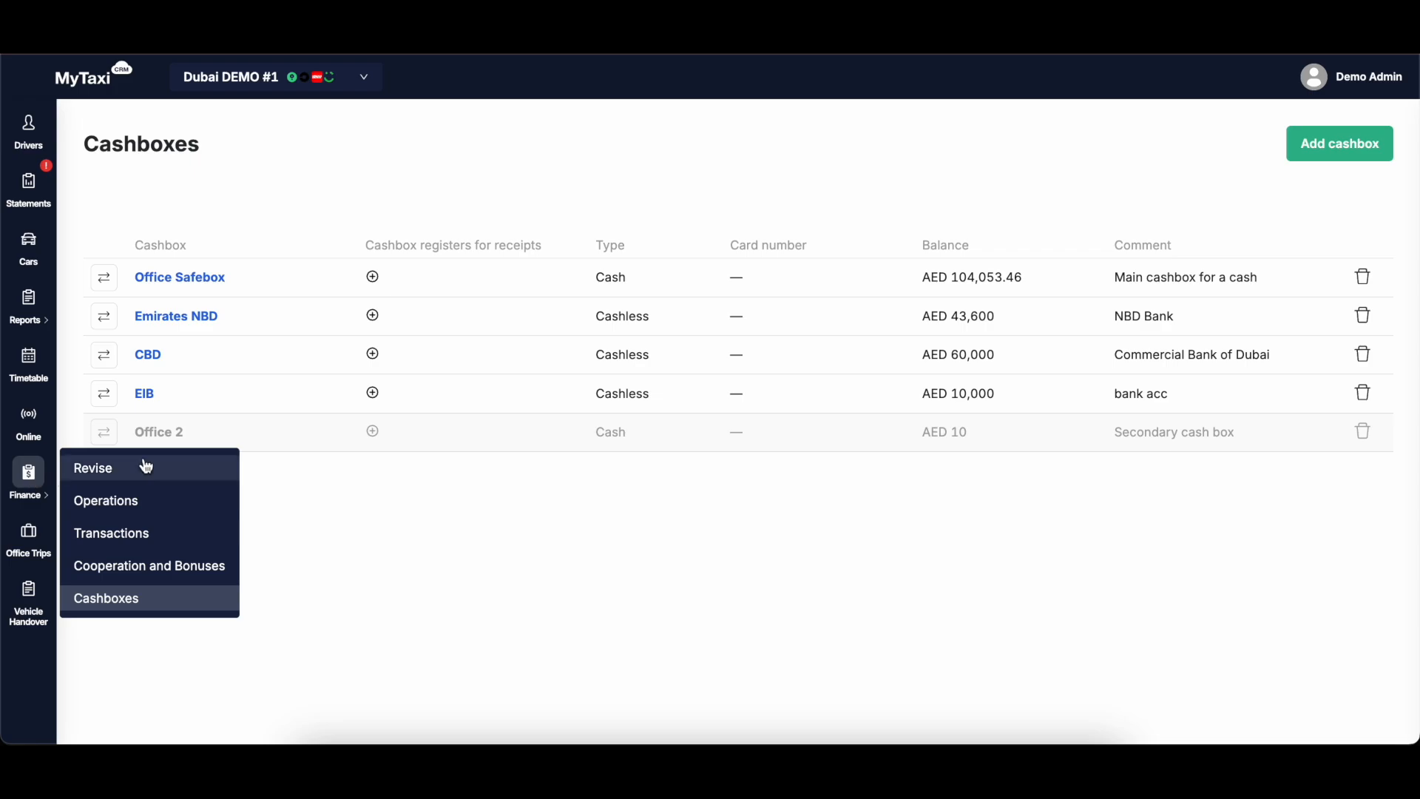
click(163, 512)
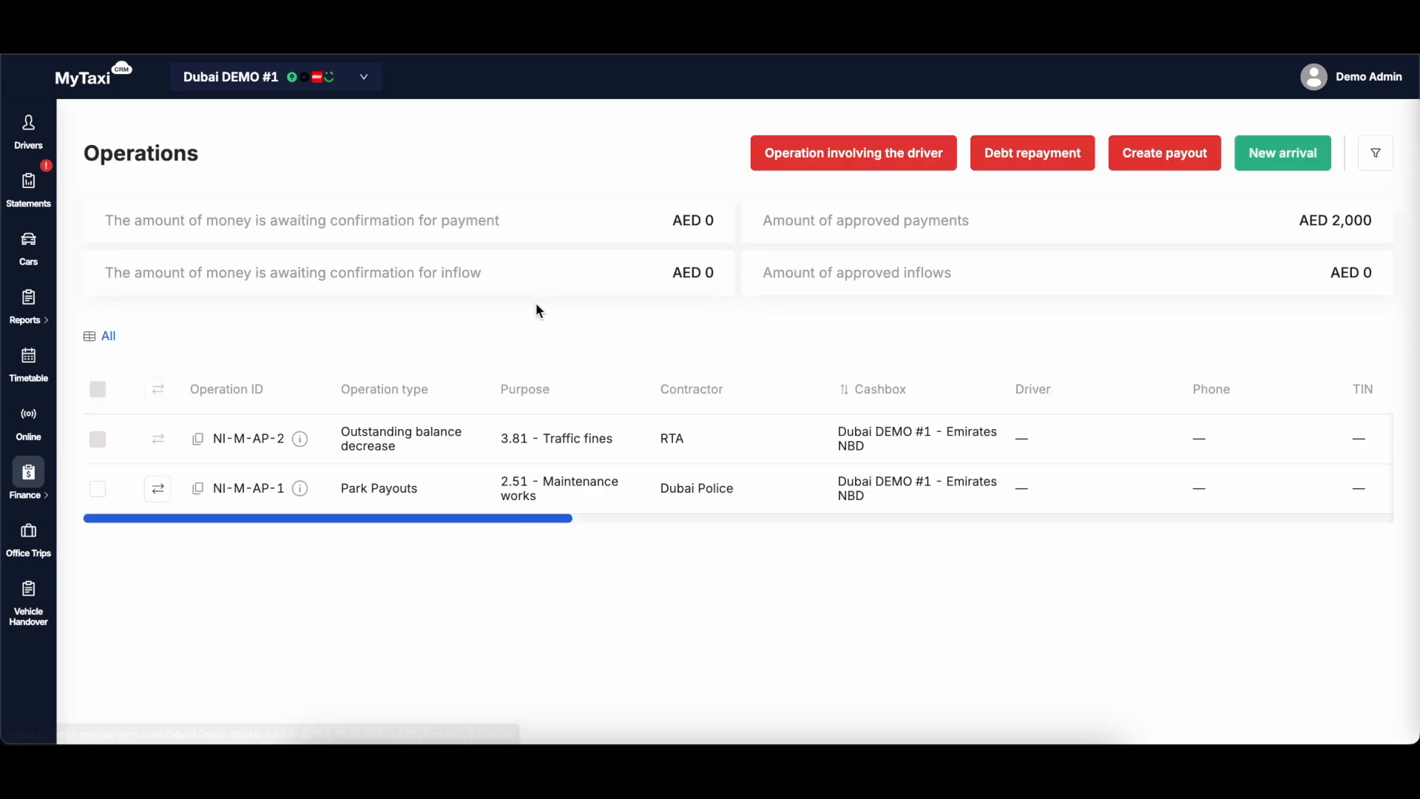
click(1186, 160)
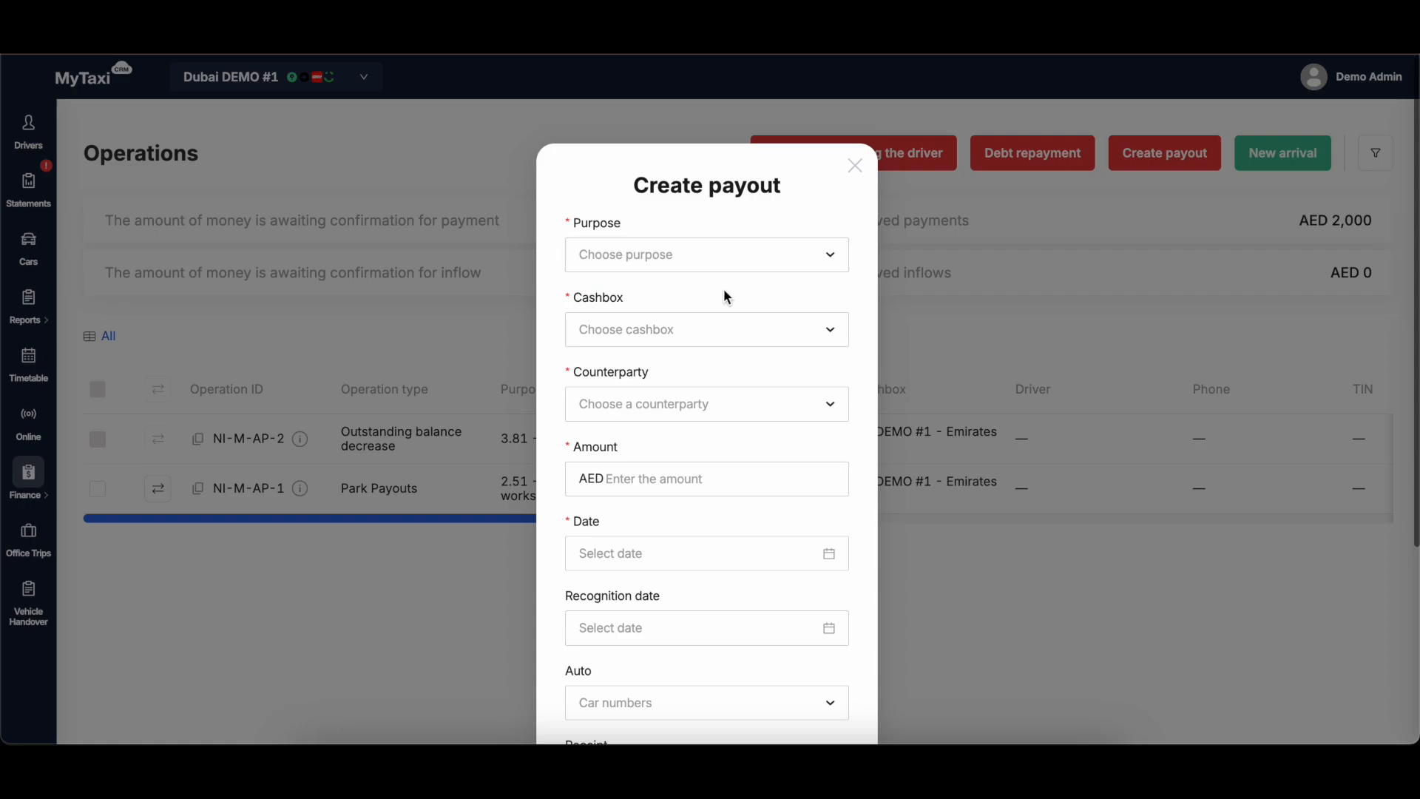
click(705, 323)
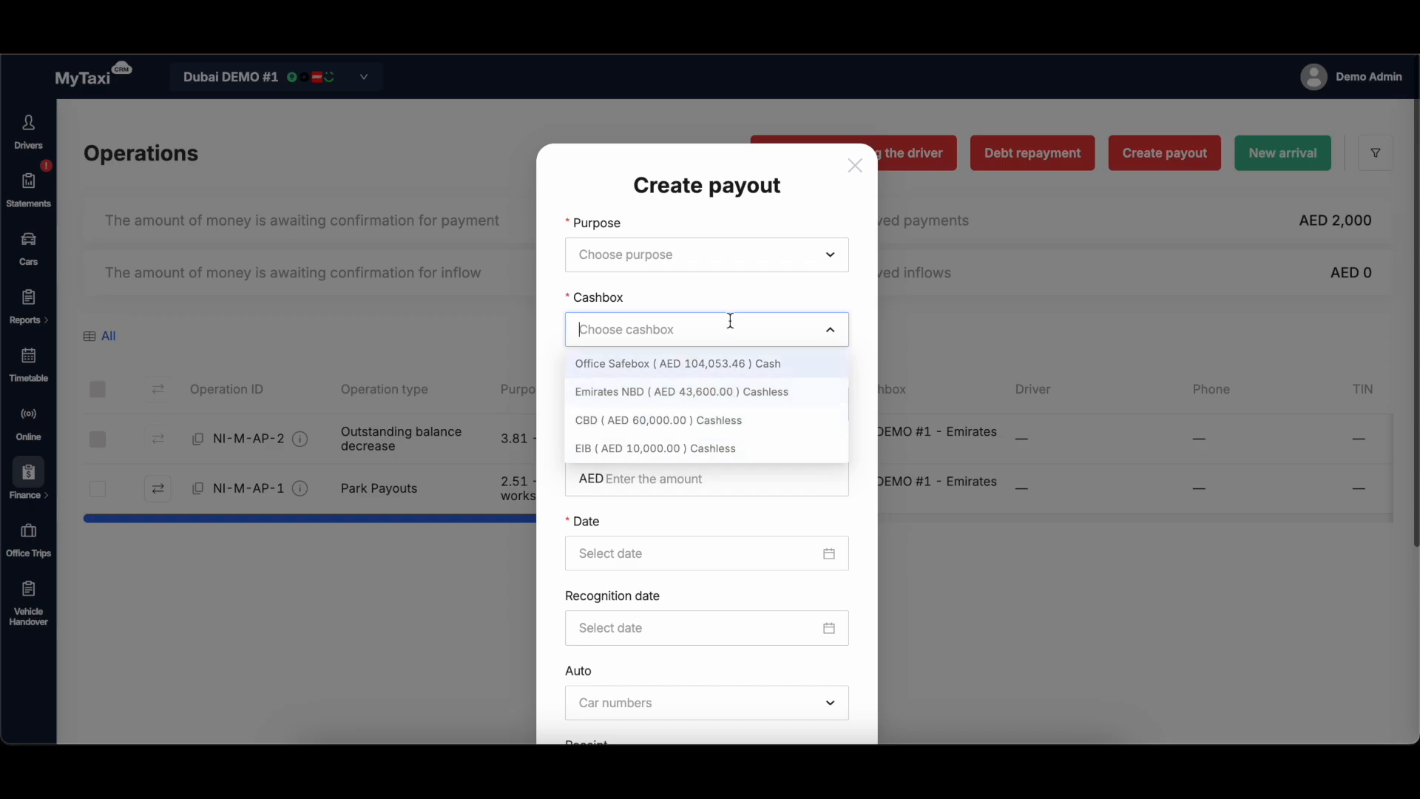
click(468, 568)
Step: Switch from the Dubai DEMO #1 fleet to the All fleets level and open its list of cashboxes
mouse_move(28, 480)
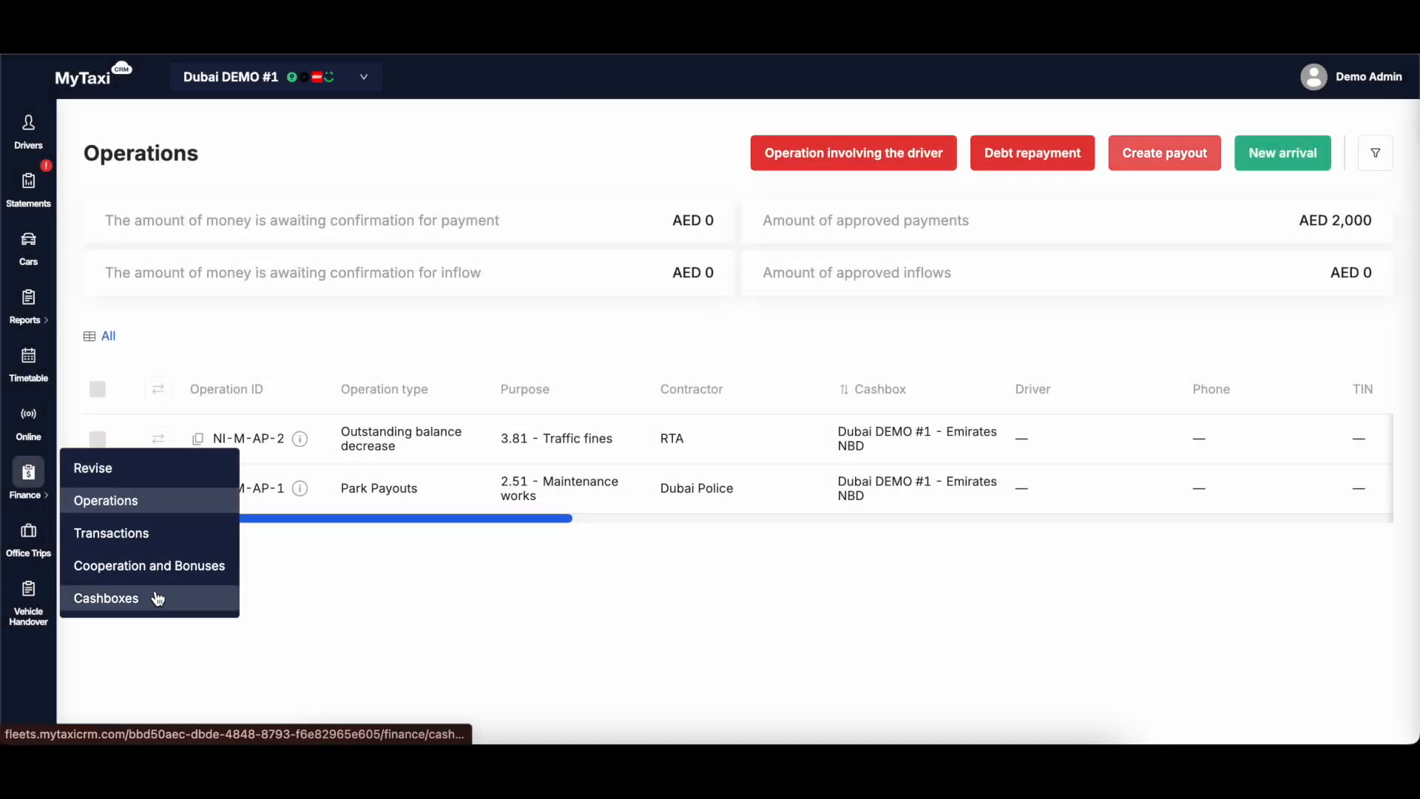
click(284, 88)
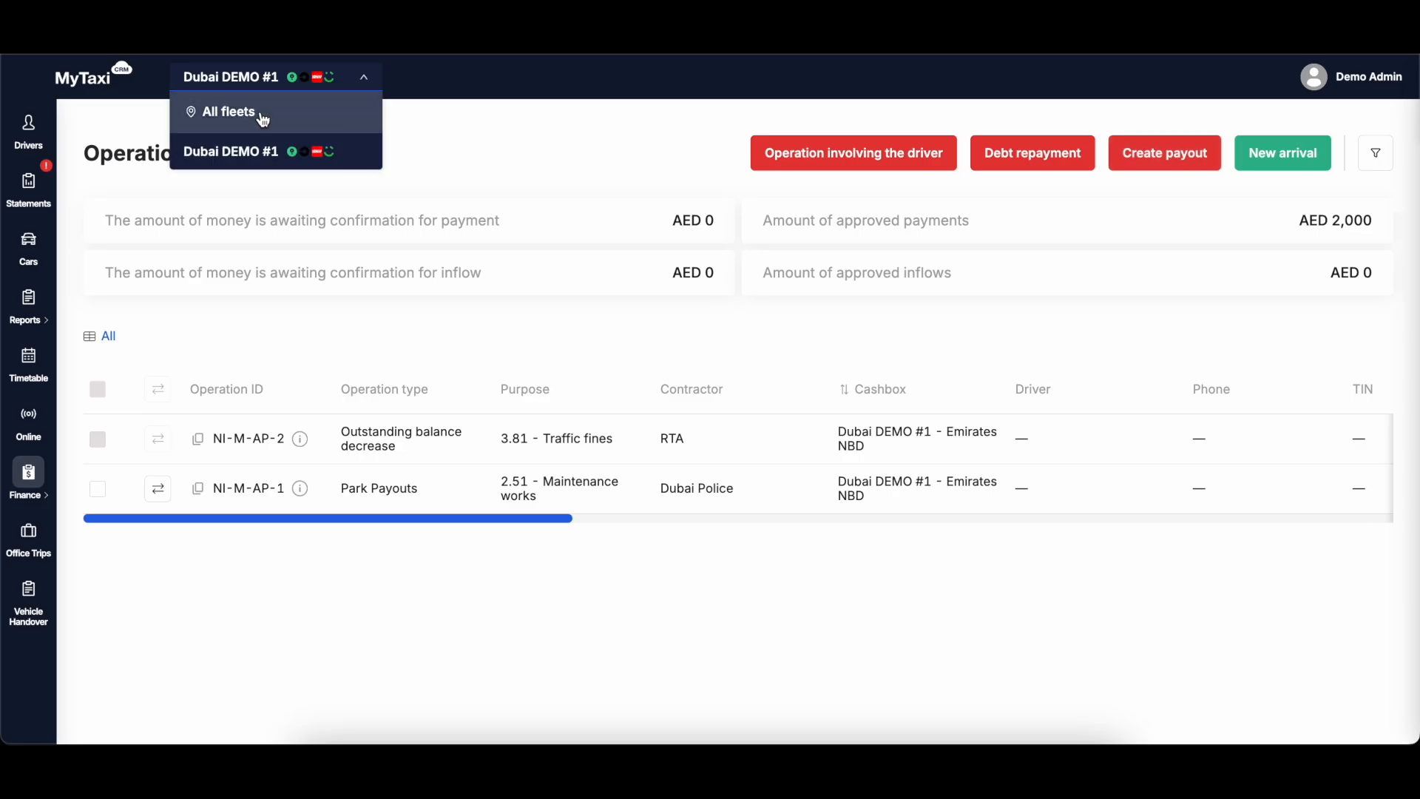
click(261, 119)
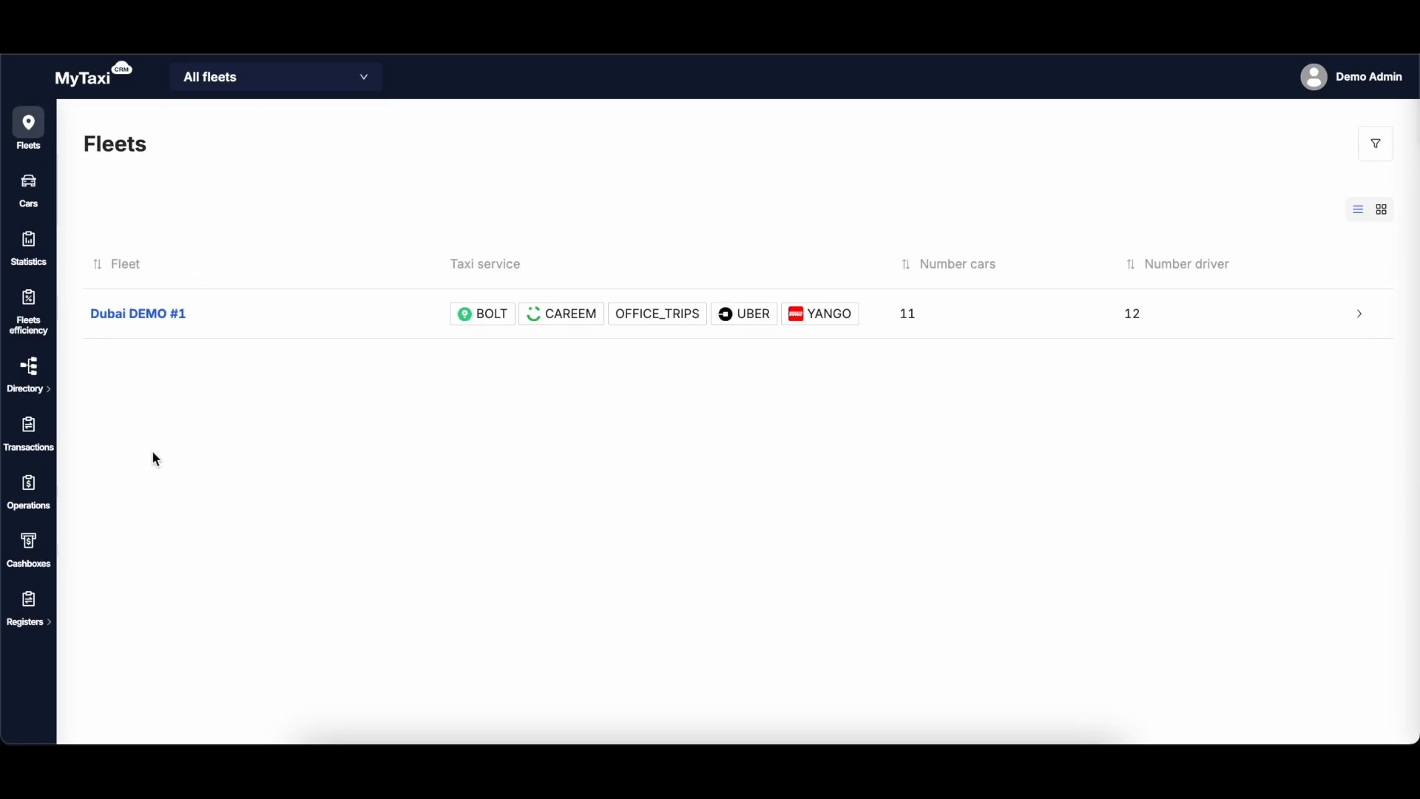
click(28, 546)
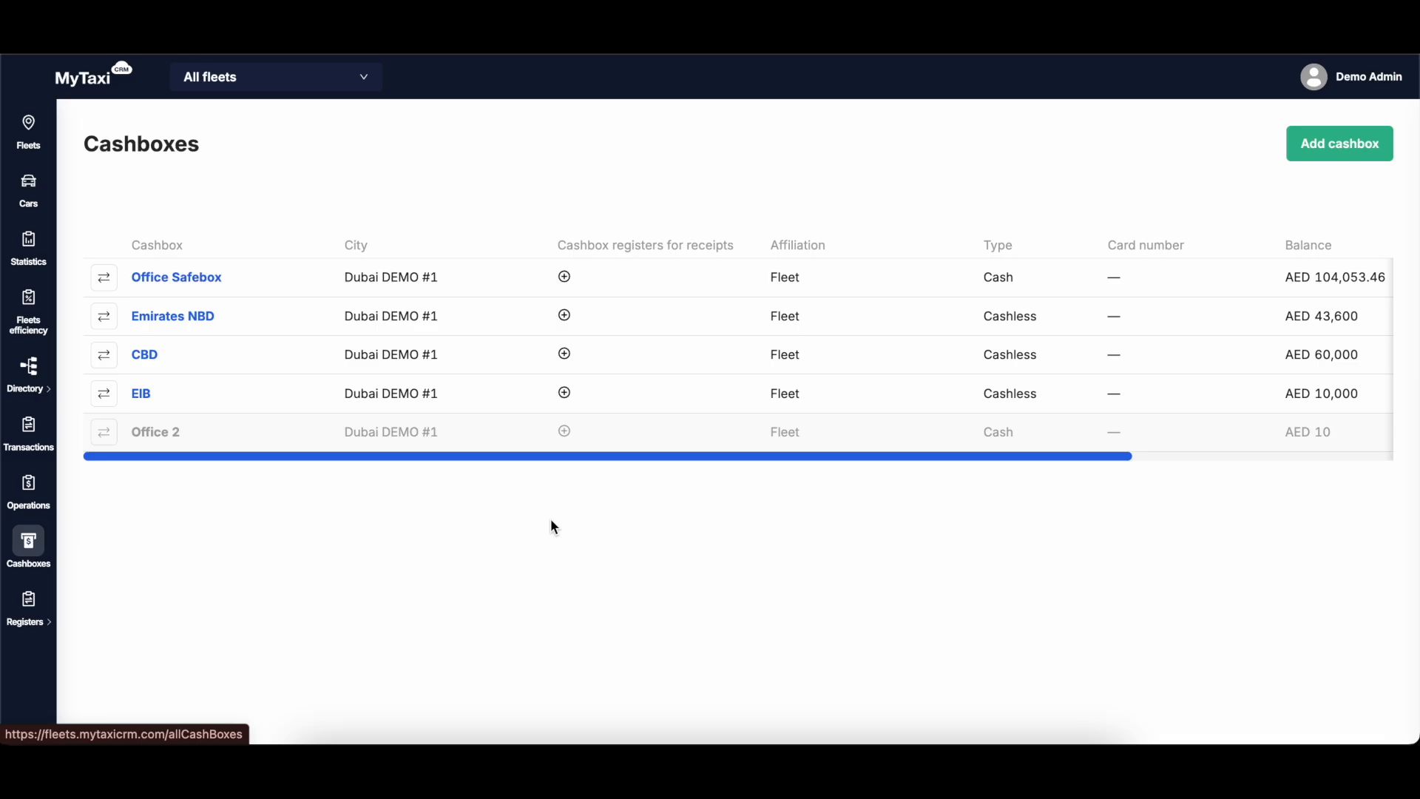
Step: Start a new cashbox at the All fleets level with AED as its currency and name it "Company box"
click(1326, 154)
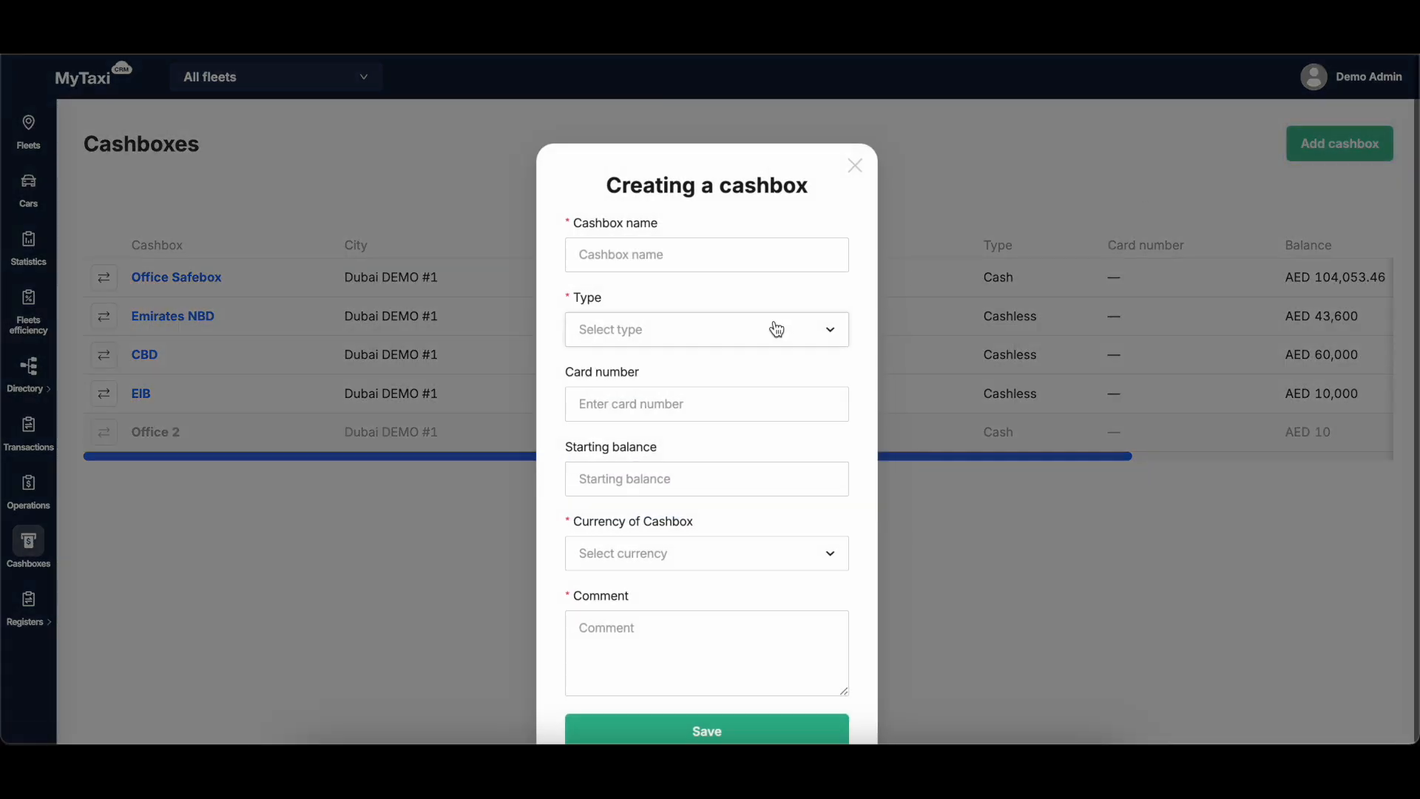
click(714, 547)
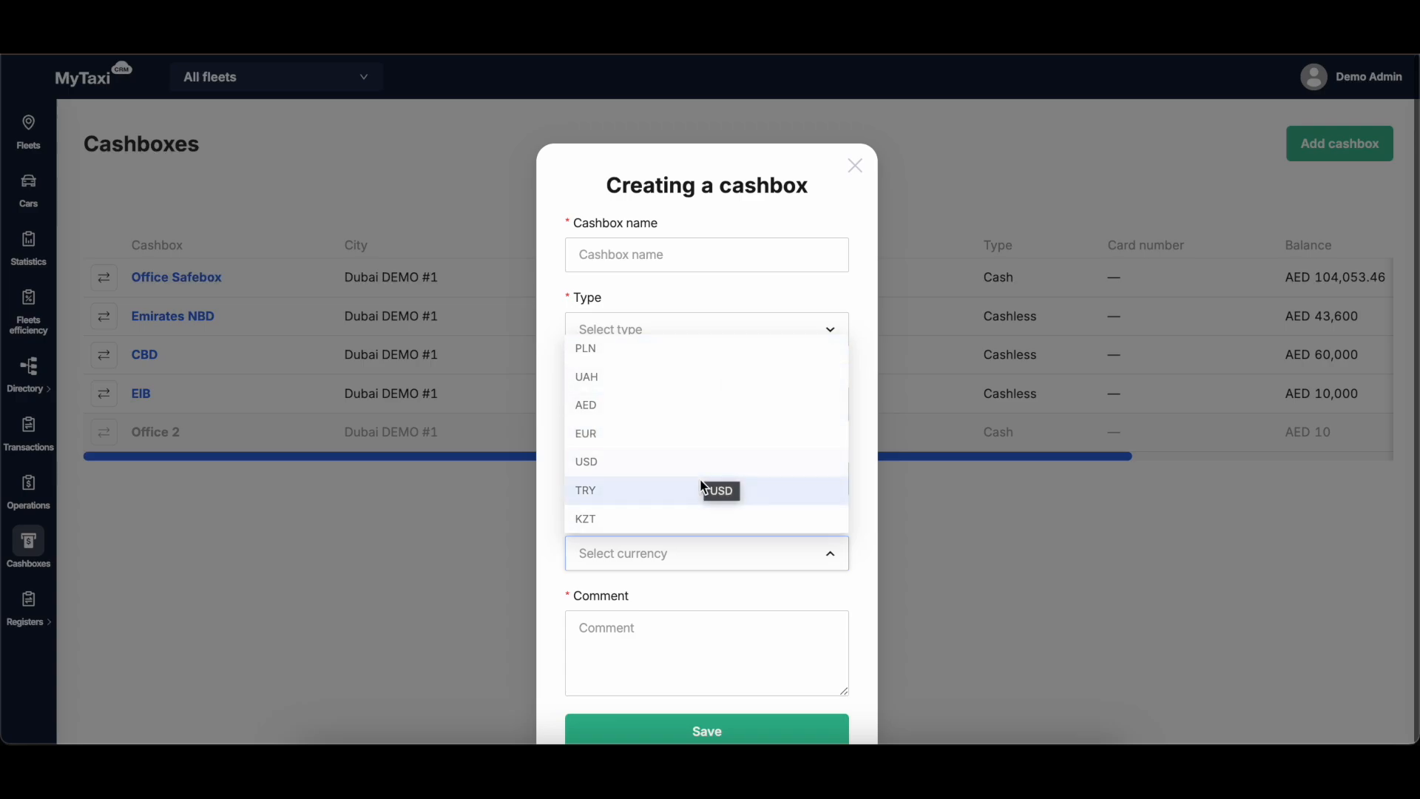
click(704, 406)
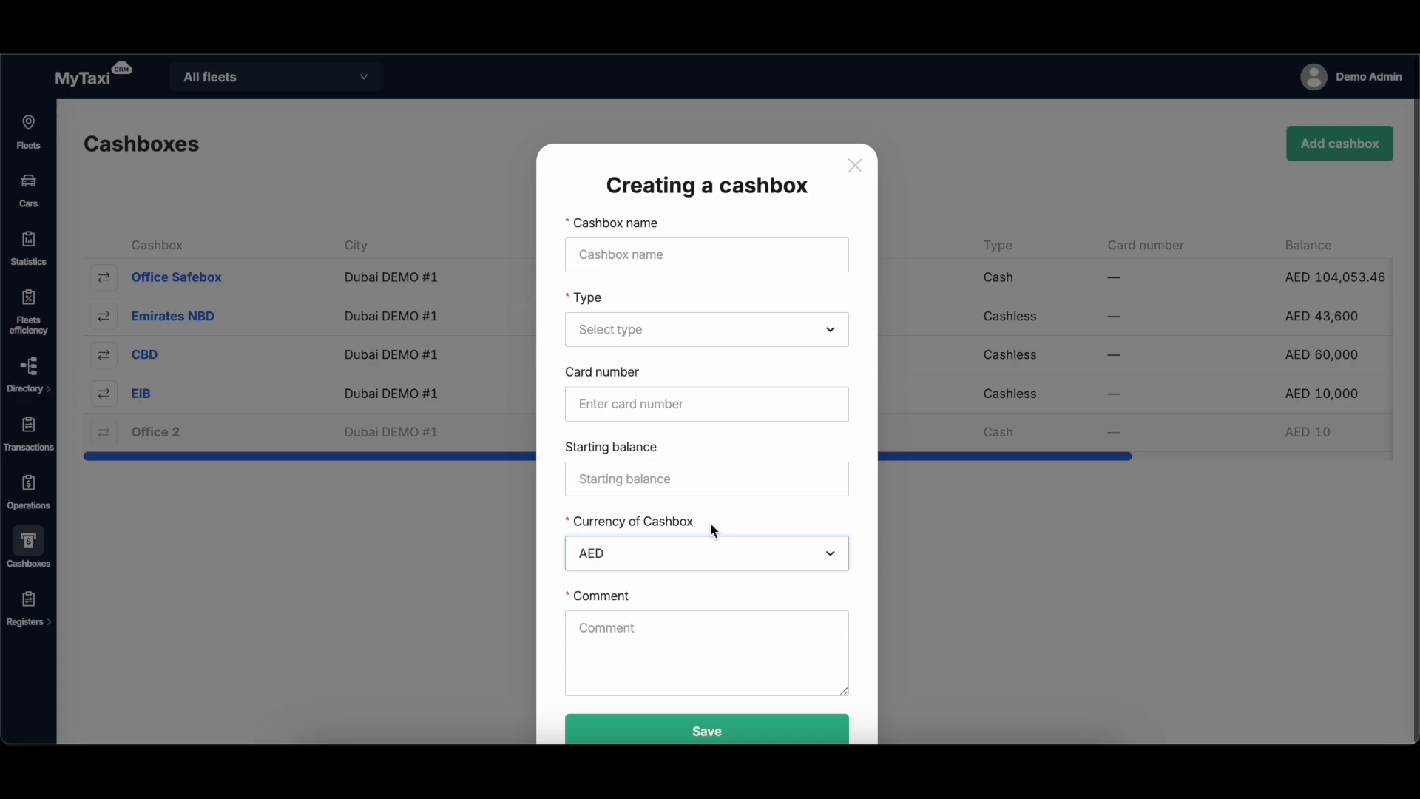
click(733, 258)
text(Comapy)
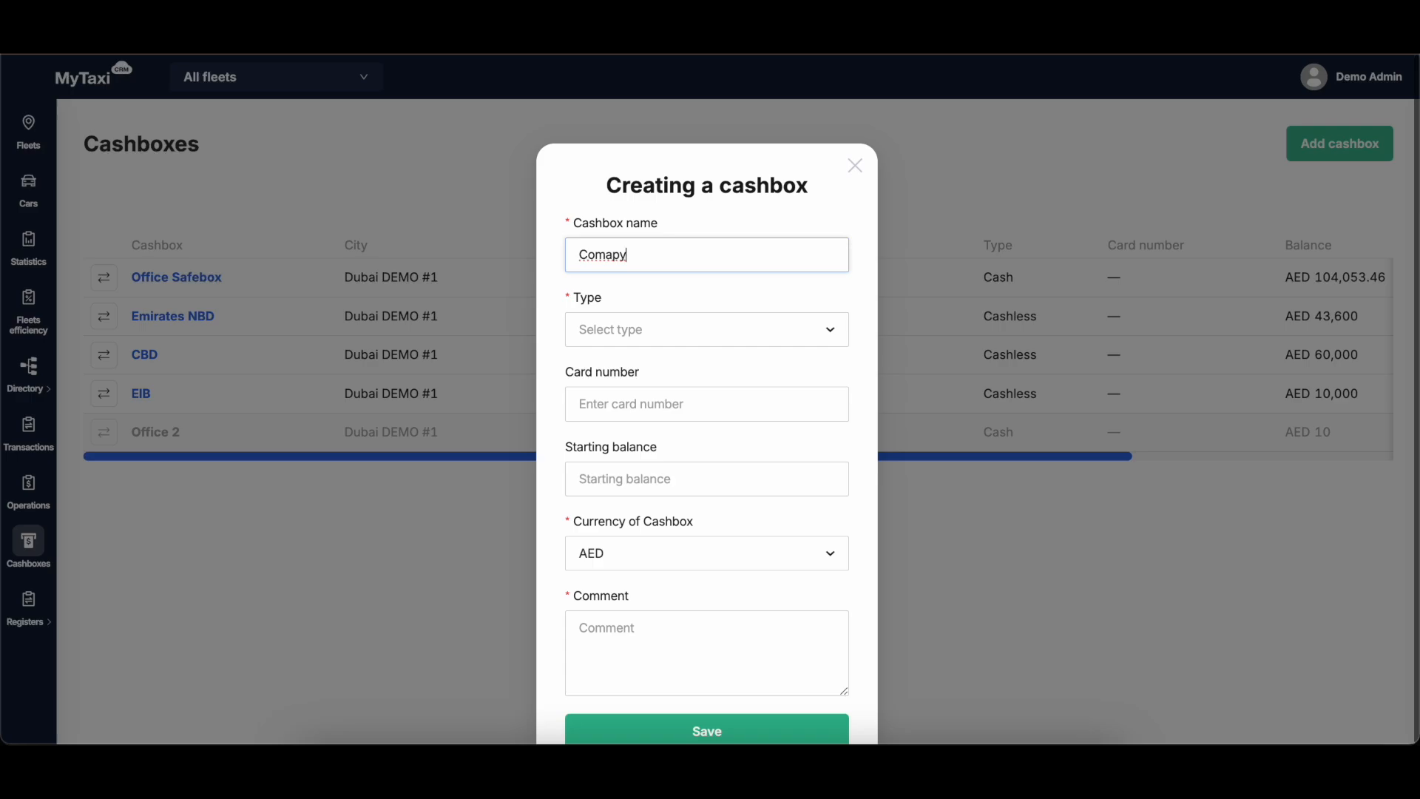
key(BackSpace)
text(an)
key(BackSpace)
key(BackSpace)
key(BackSpace)
key(BackSpace)
text(pany box)
Step: Set the new cashbox's type to Cashless, starting balance to 0 and comment to "For Demo", and save it
click(740, 335)
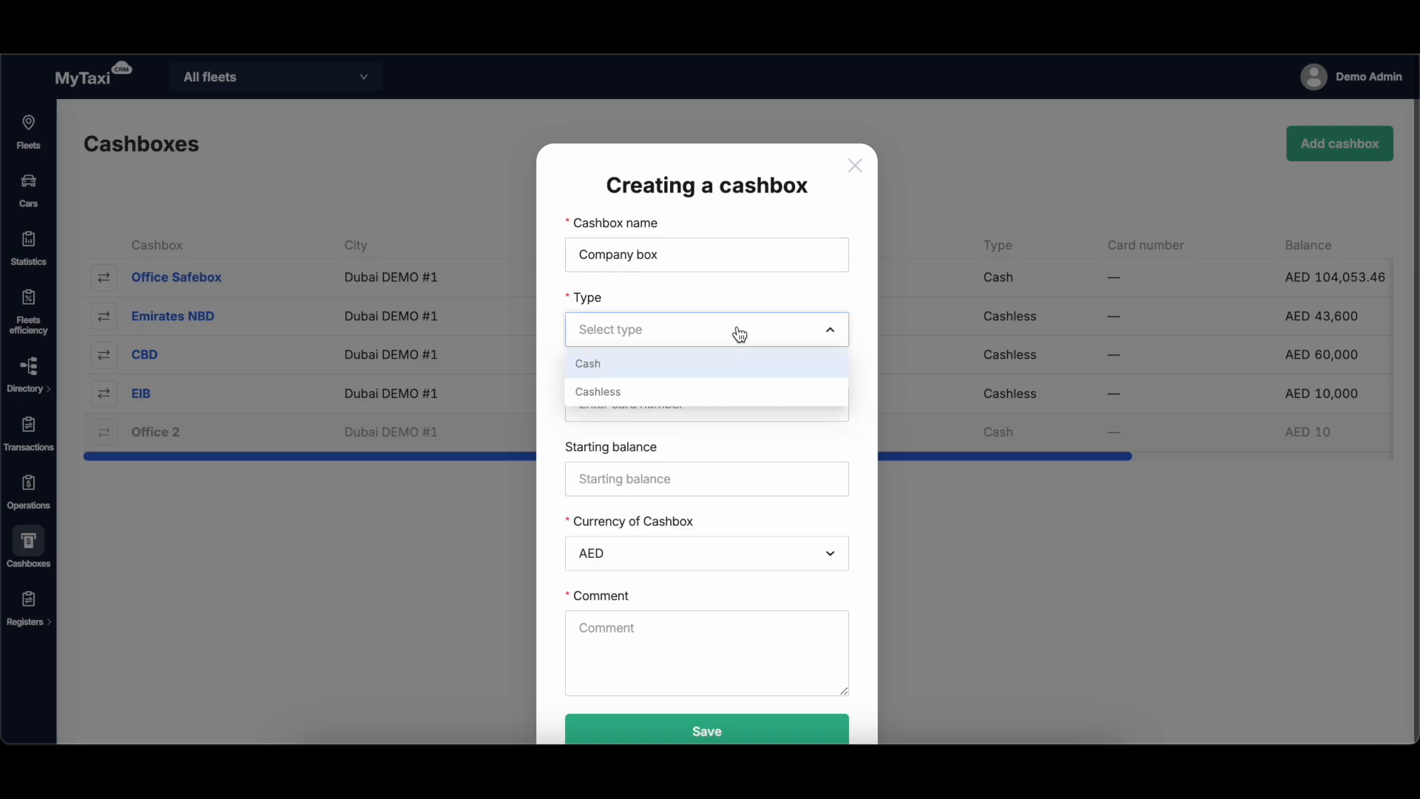
click(668, 390)
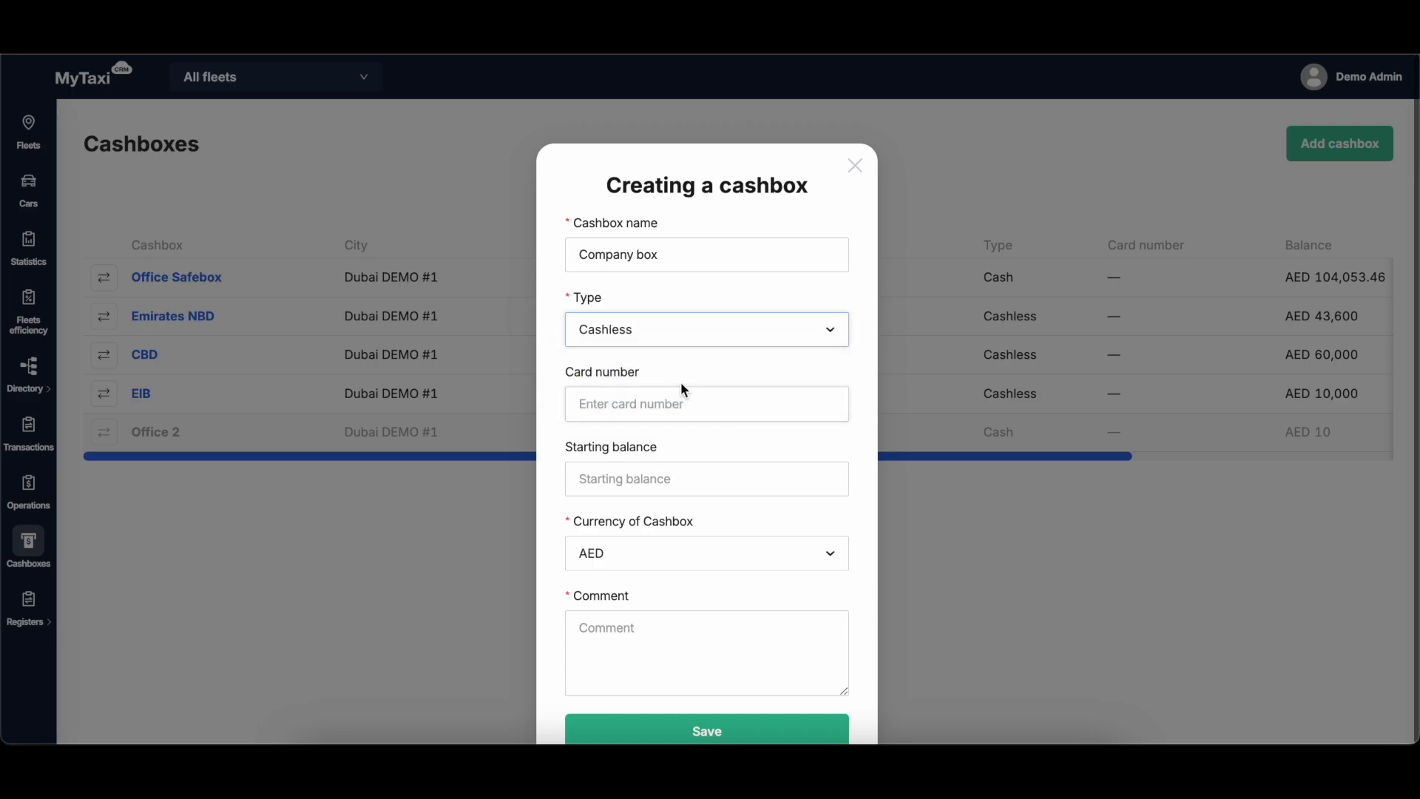
click(720, 481)
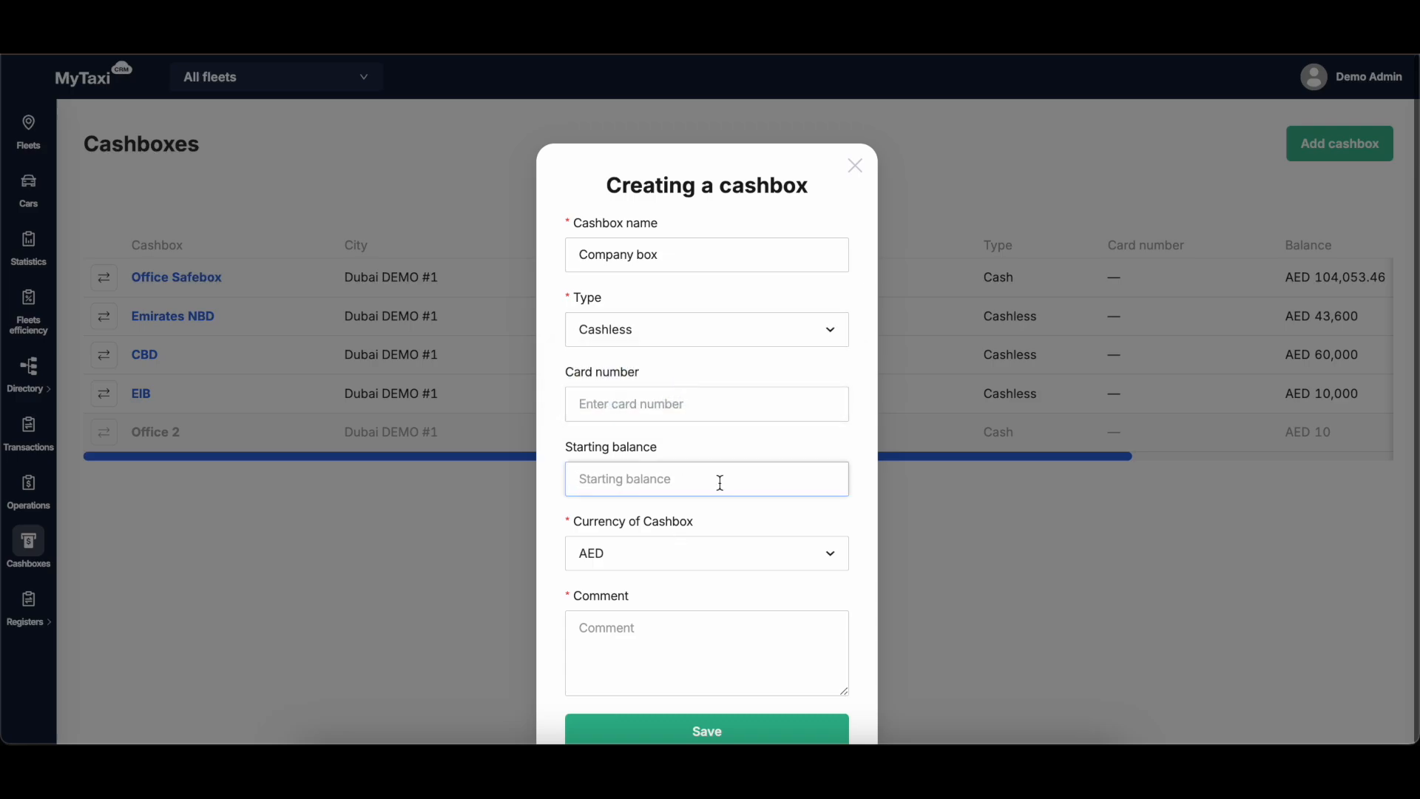
text(0)
scroll(716, 544, down, 1)
click(697, 591)
text(For Demo)
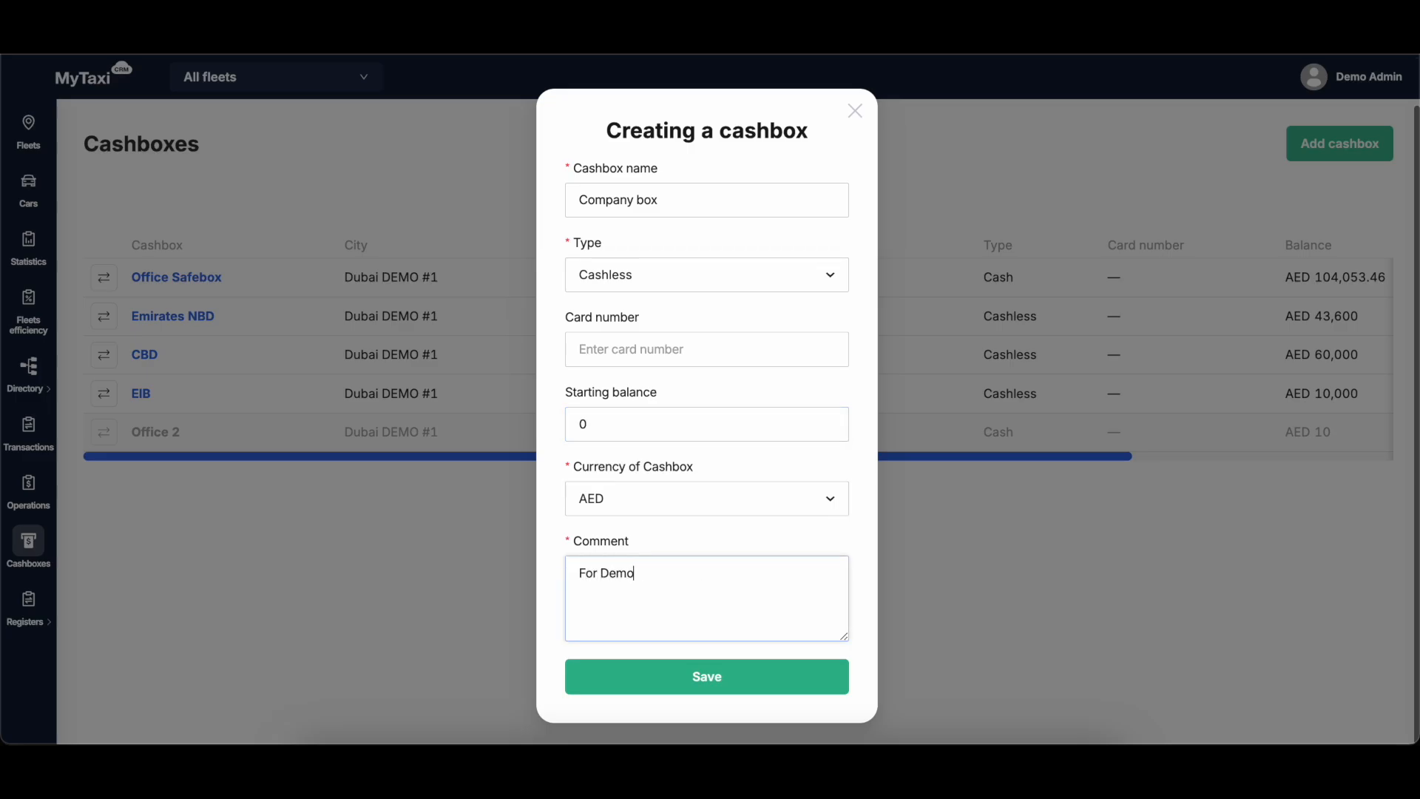
click(703, 675)
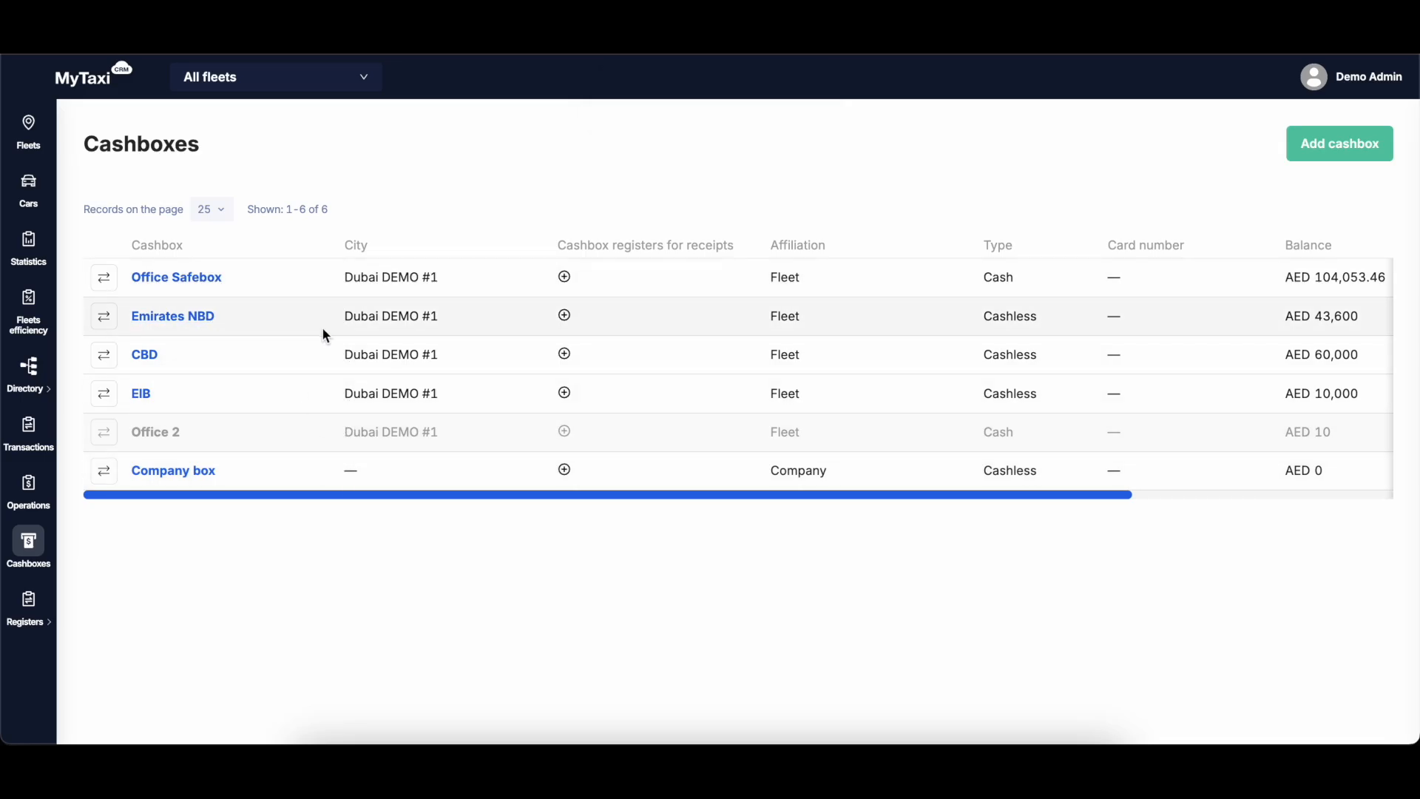
Step: Open the Dubai DEMO #1 fleet and check whether its cashbox list includes Company box
click(28, 129)
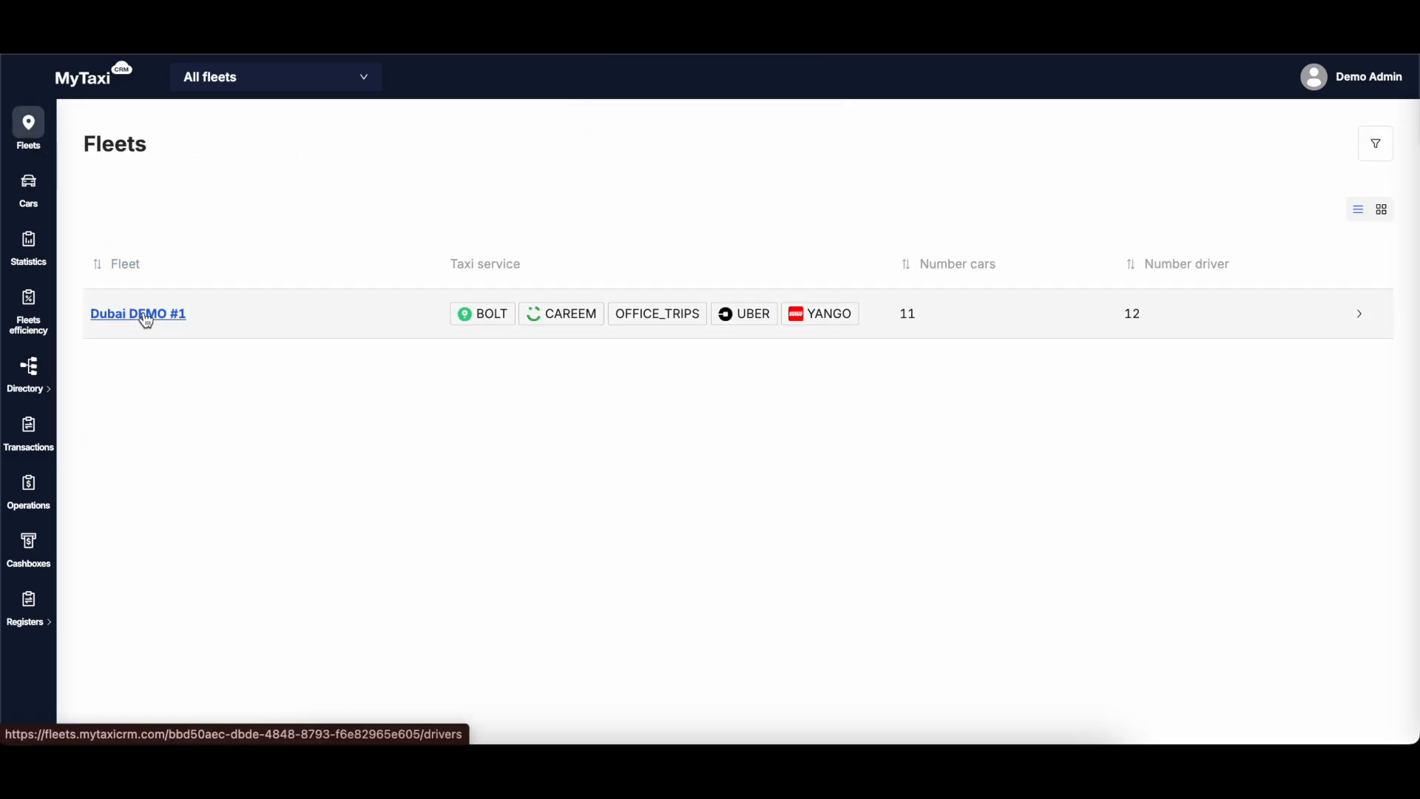
click(146, 319)
mouse_move(29, 478)
click(119, 598)
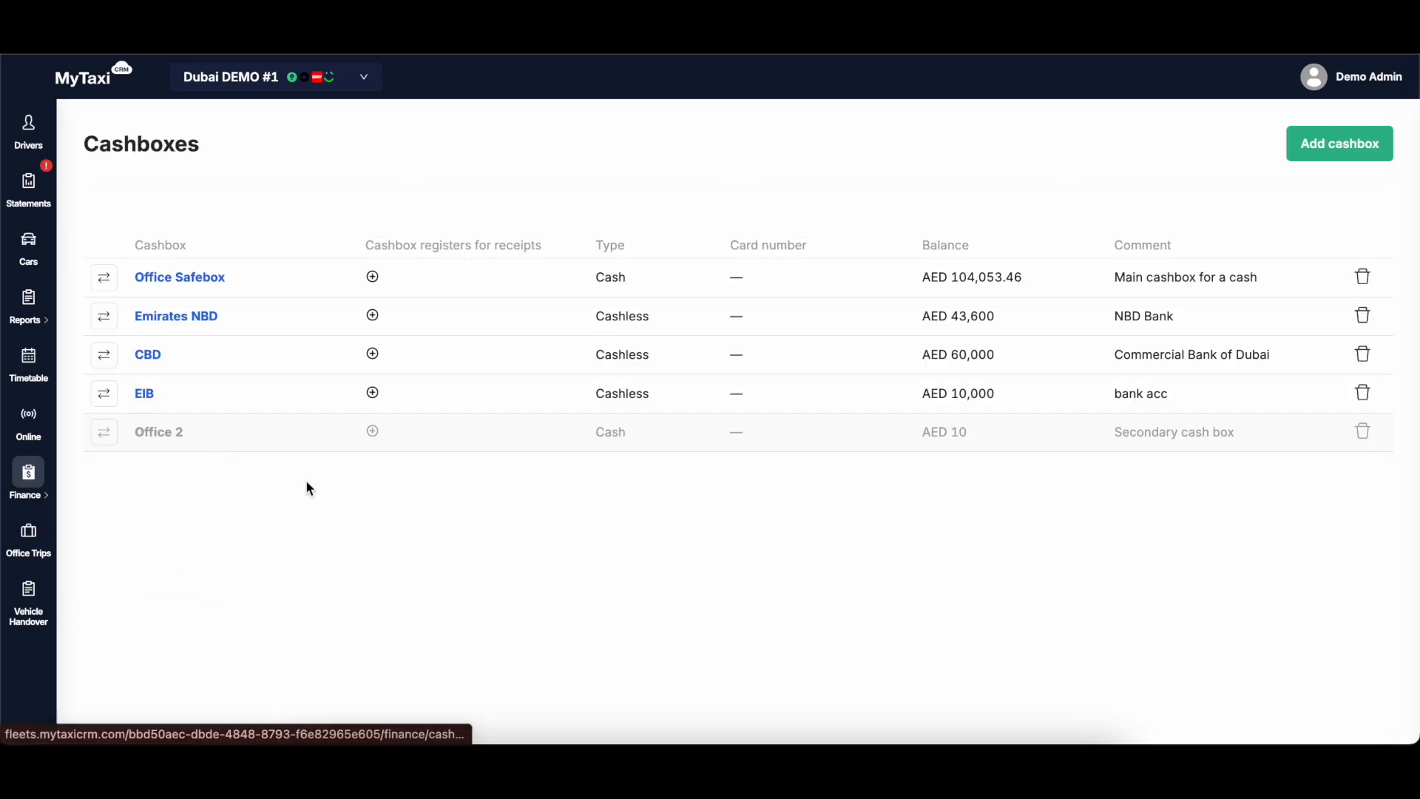
Step: Return to All fleets, view the cashbox choices for a new payout in Operations, and close the form without creating it
click(317, 90)
click(286, 114)
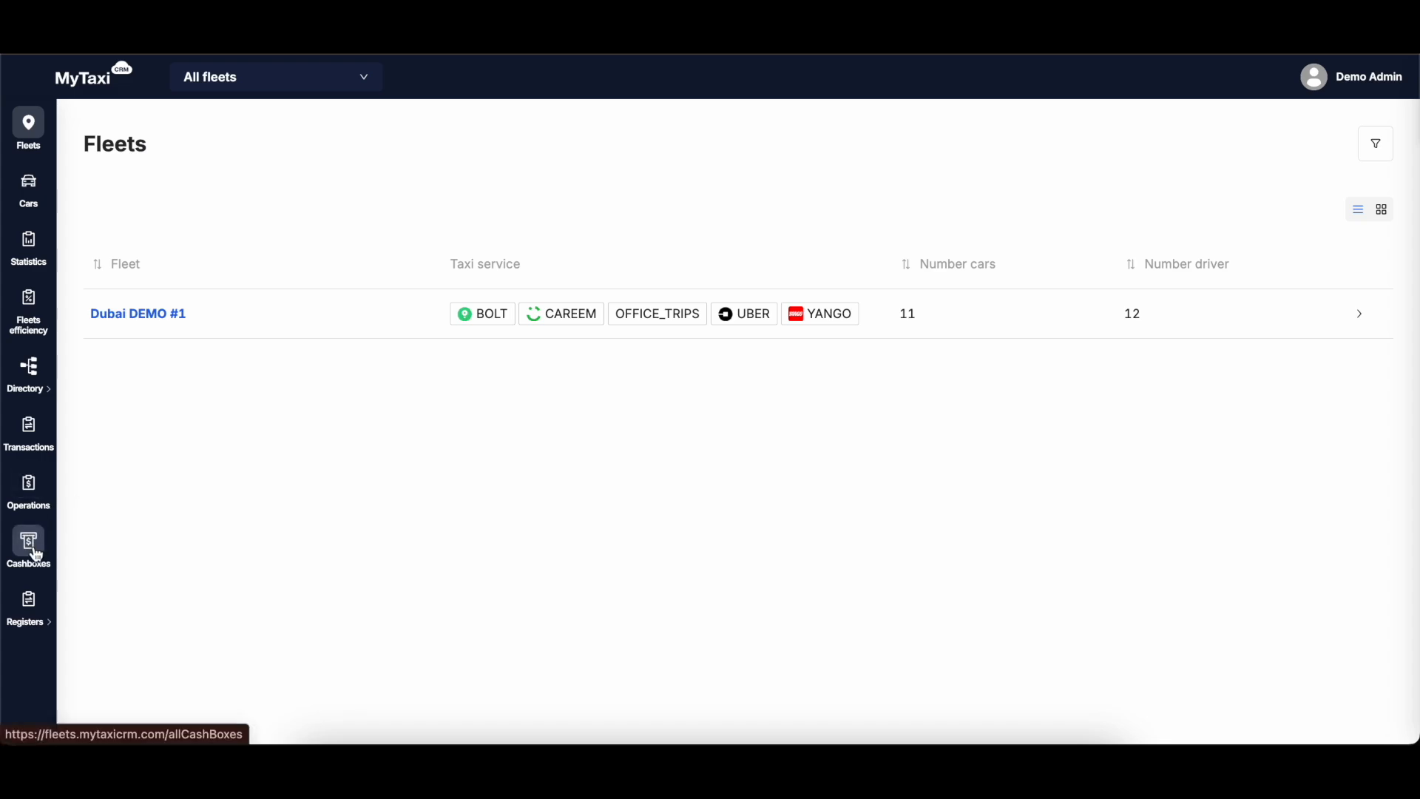
click(31, 492)
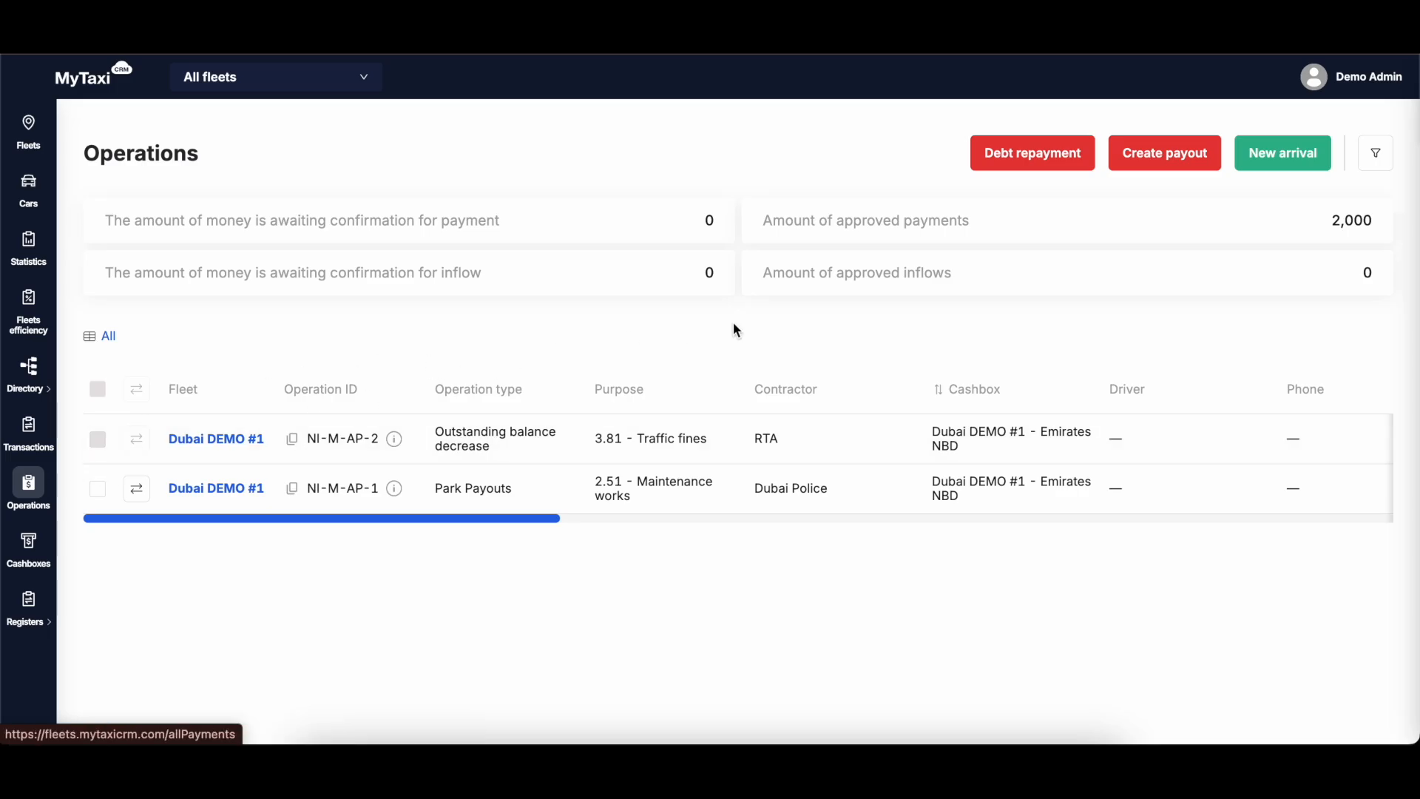
click(754, 328)
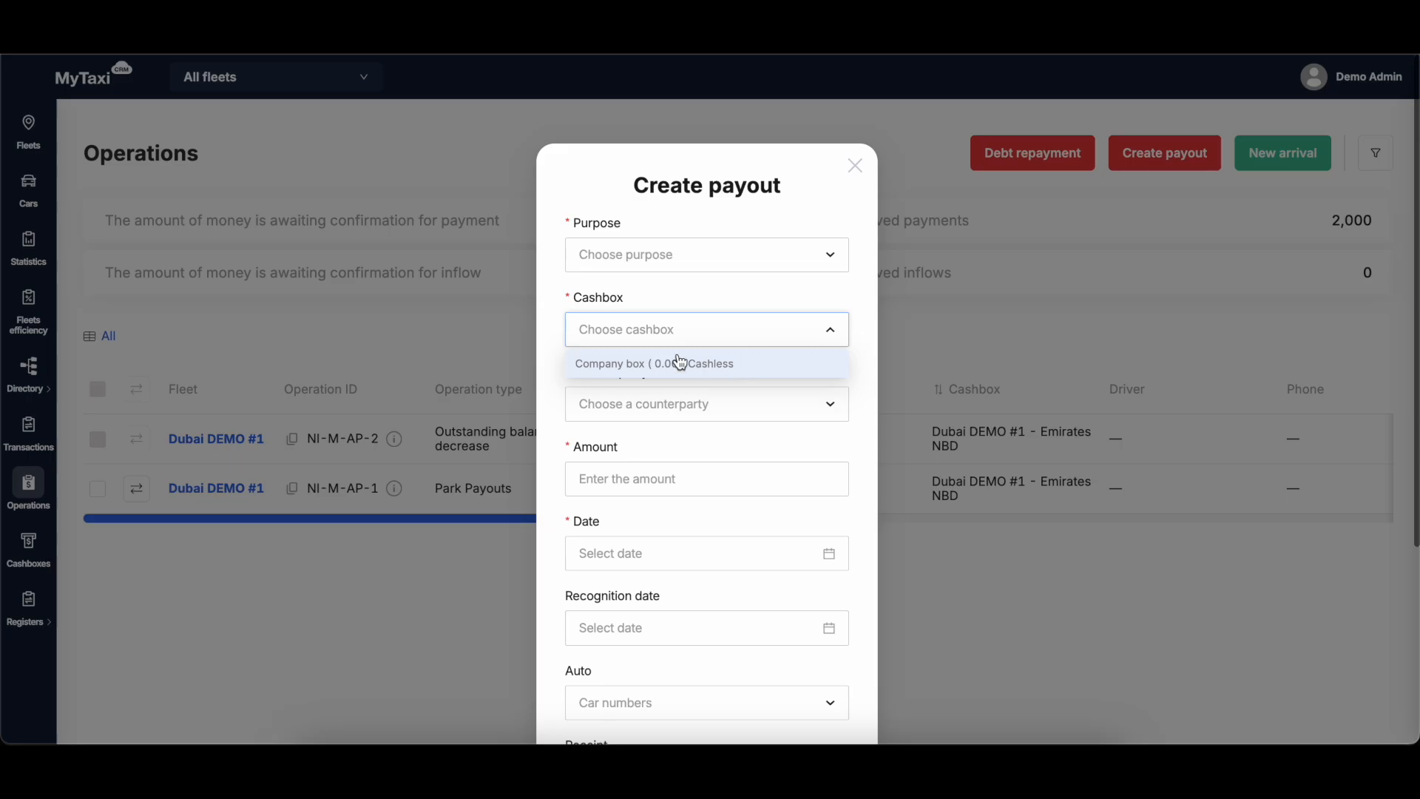
click(454, 327)
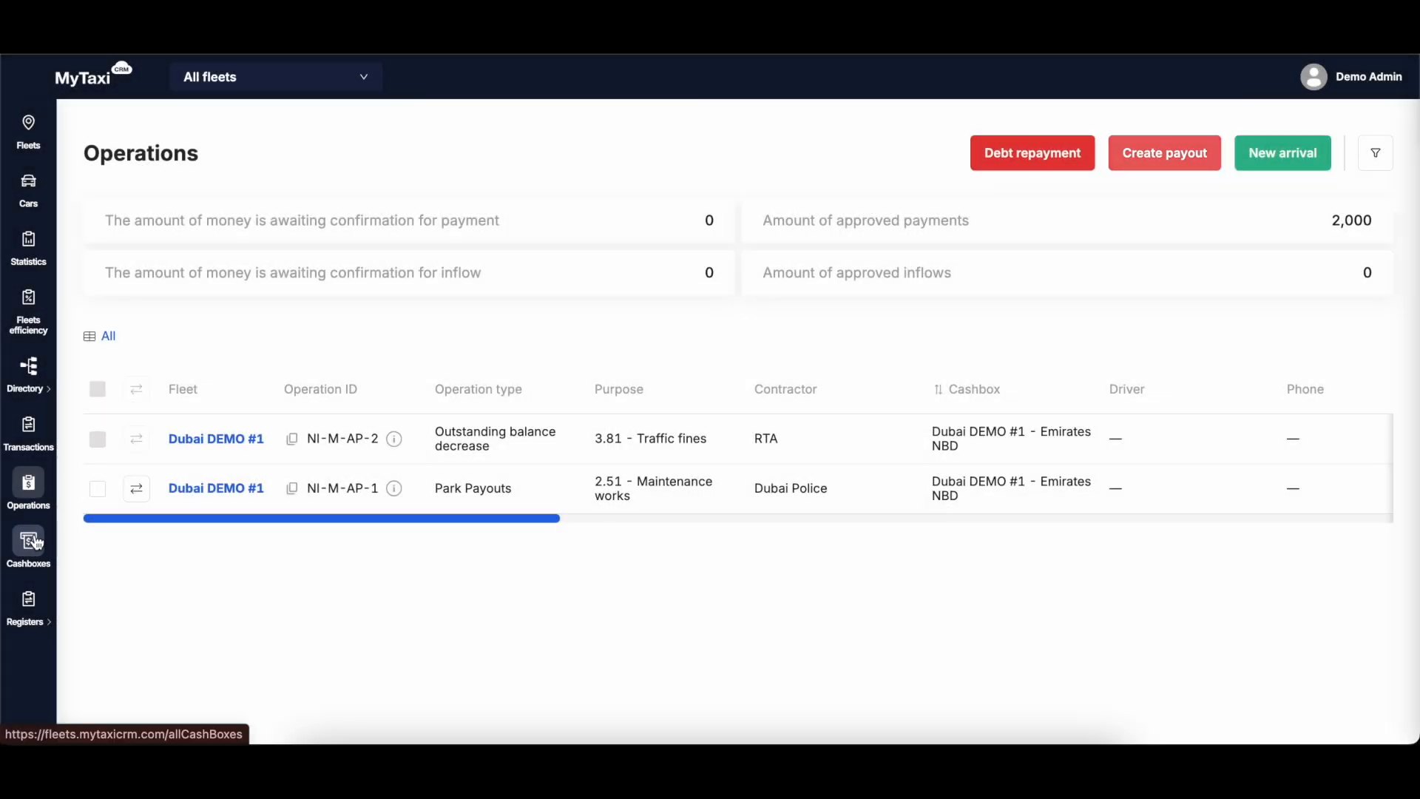
Step: In the All fleets cashbox list, assign the Bolt, Uber, Yango and Careem integrations to Company box for receipts
click(43, 536)
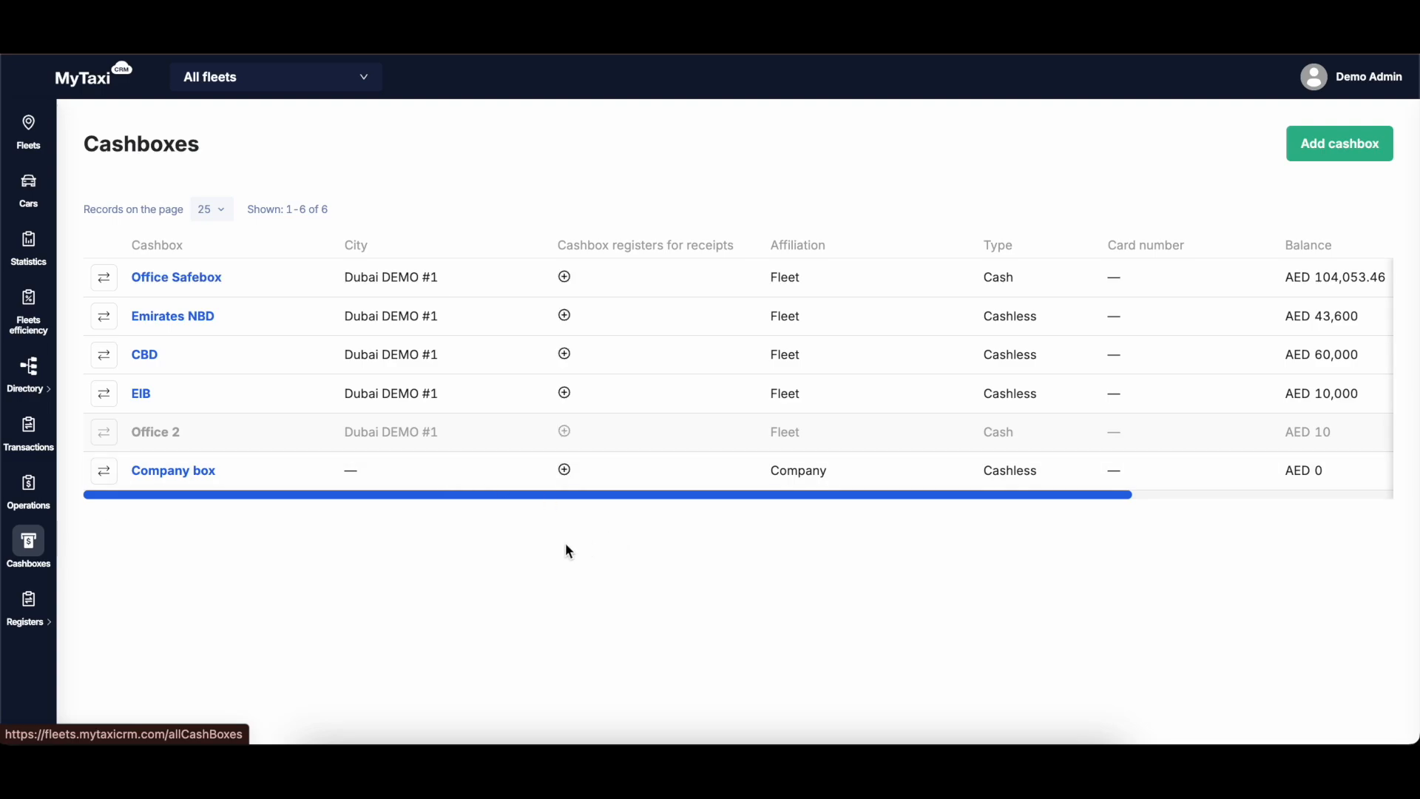
click(566, 472)
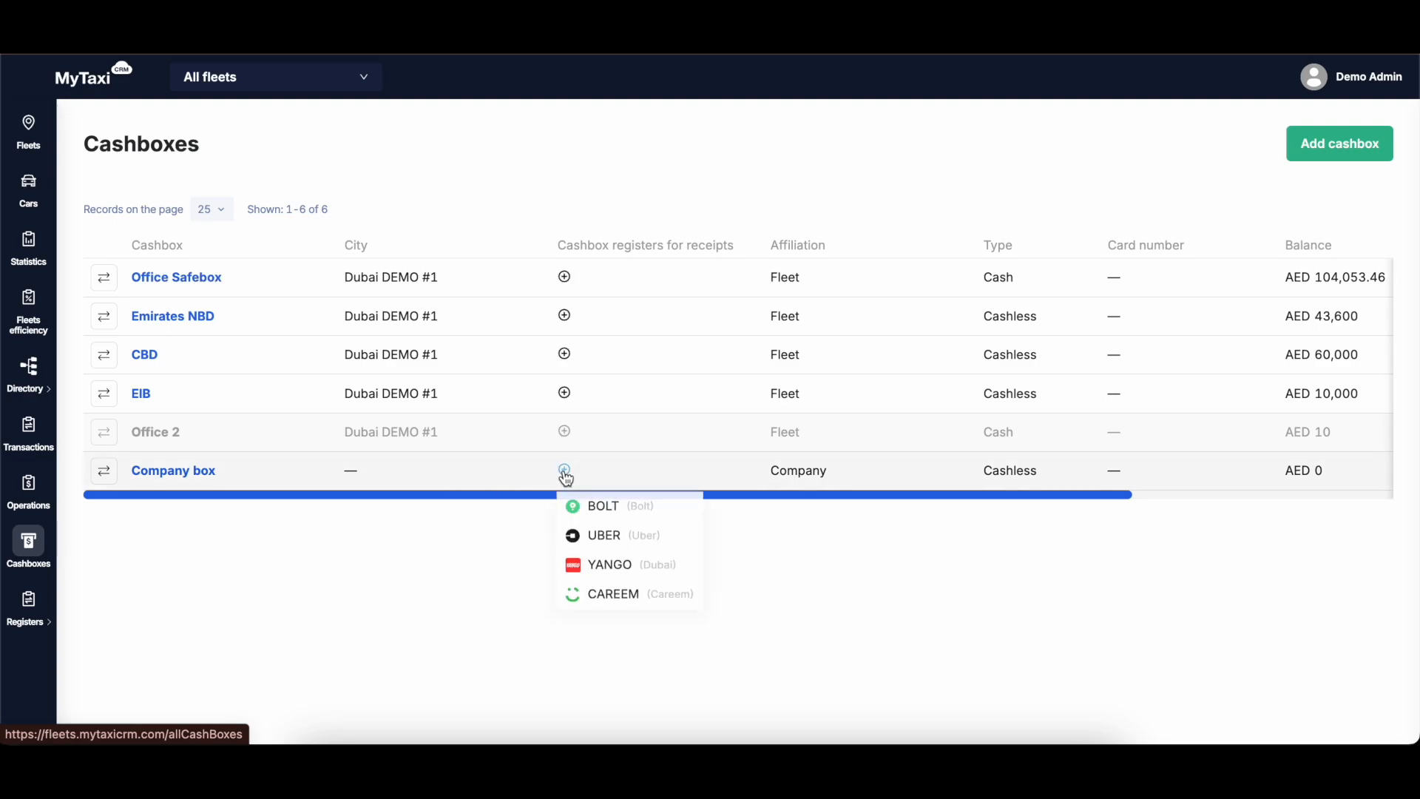
click(604, 510)
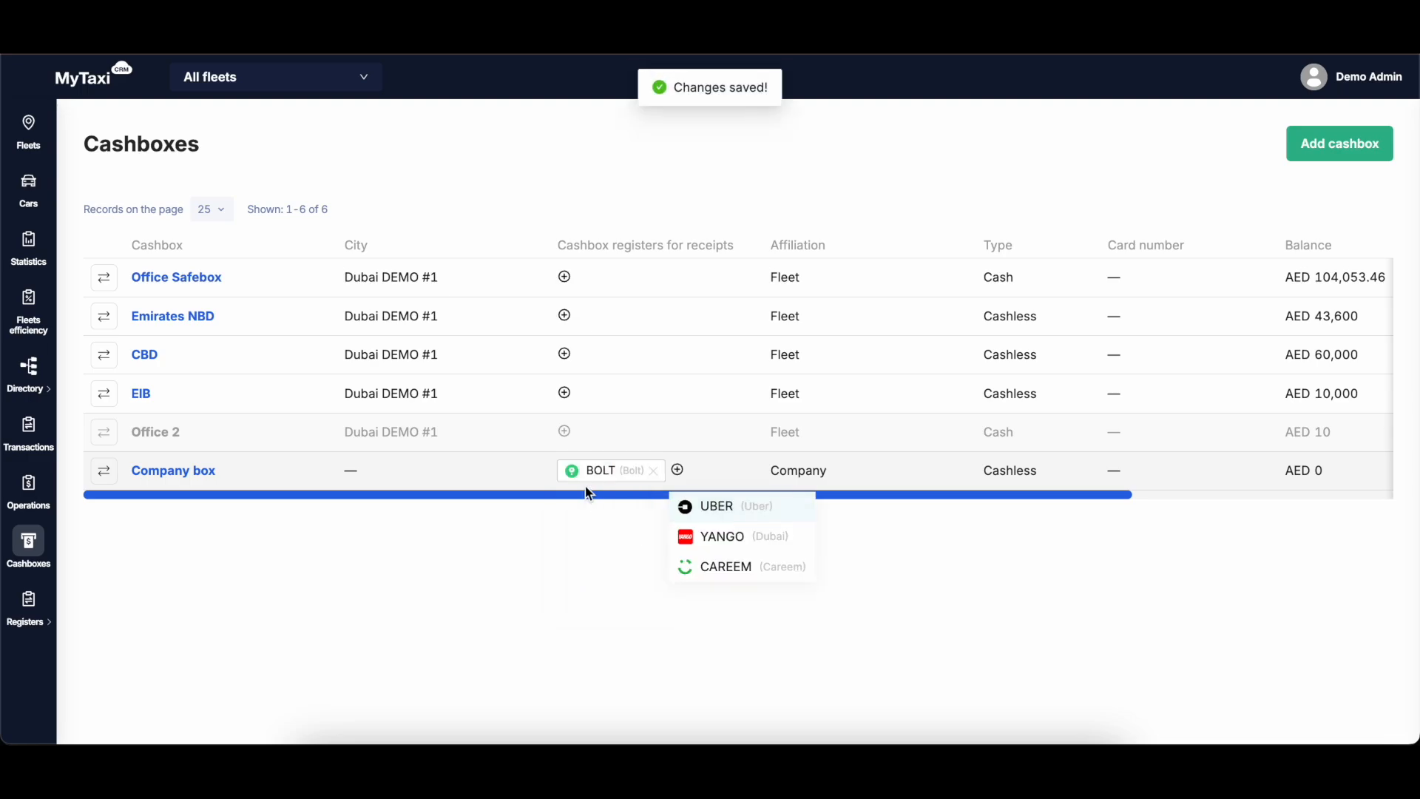
click(690, 502)
click(766, 522)
click(789, 520)
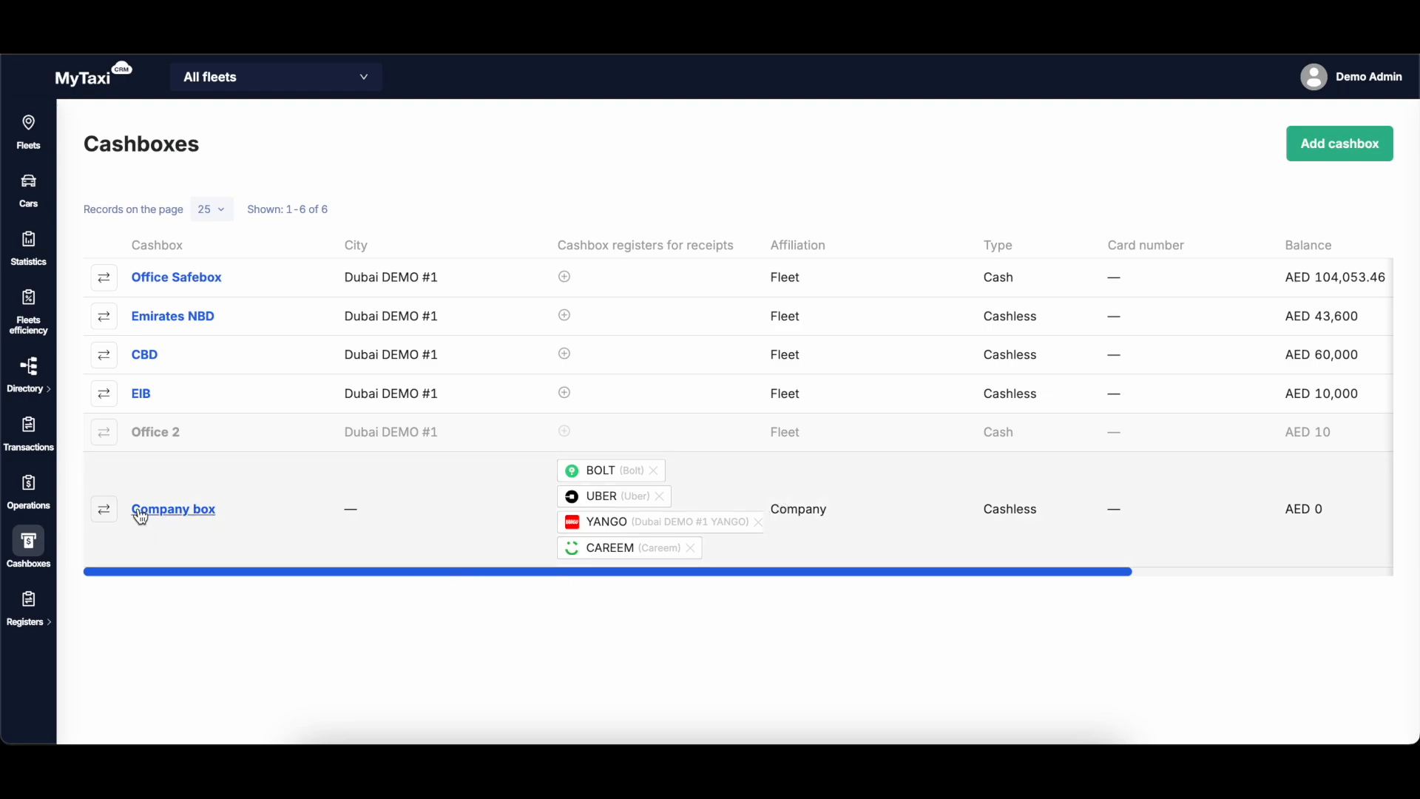
drag(129, 509, 383, 507)
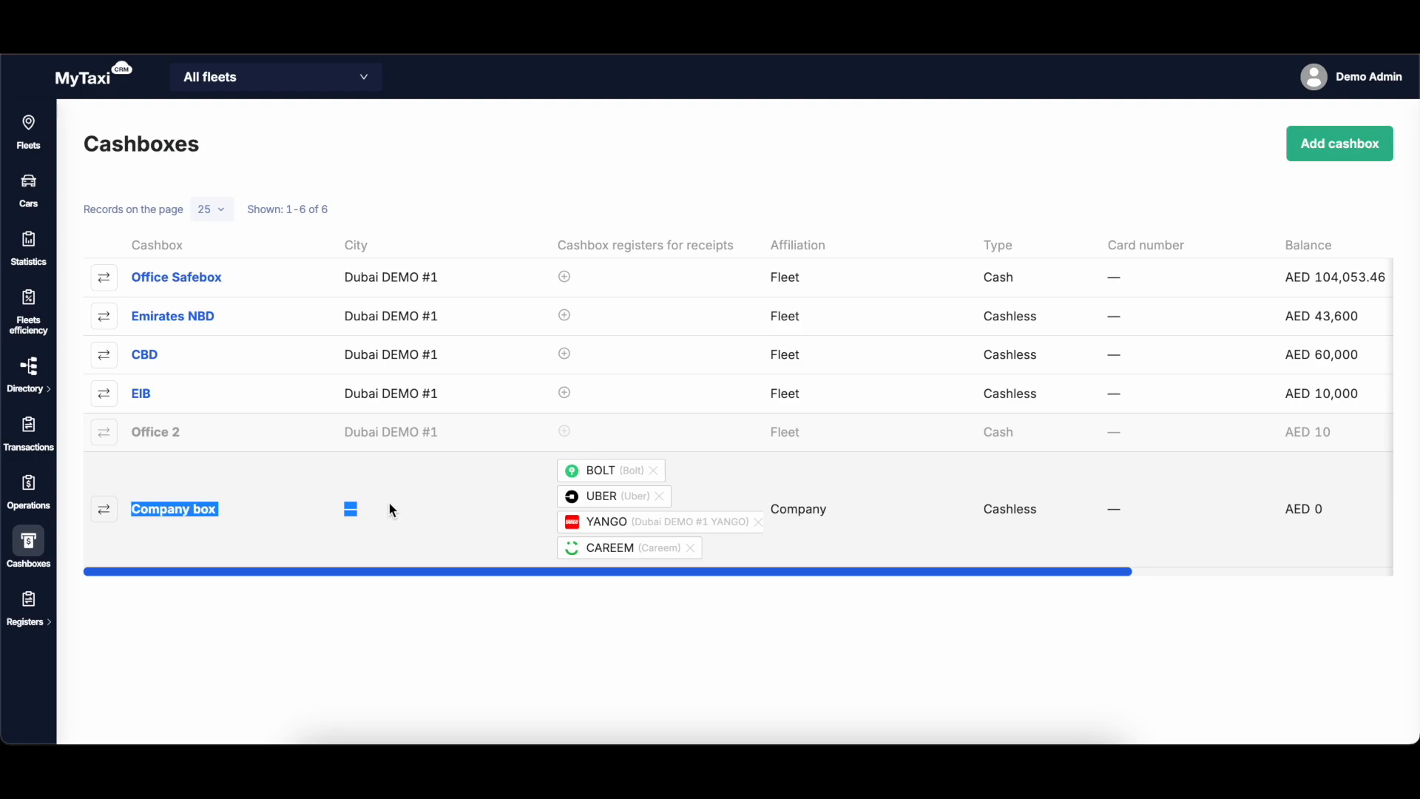
click(388, 507)
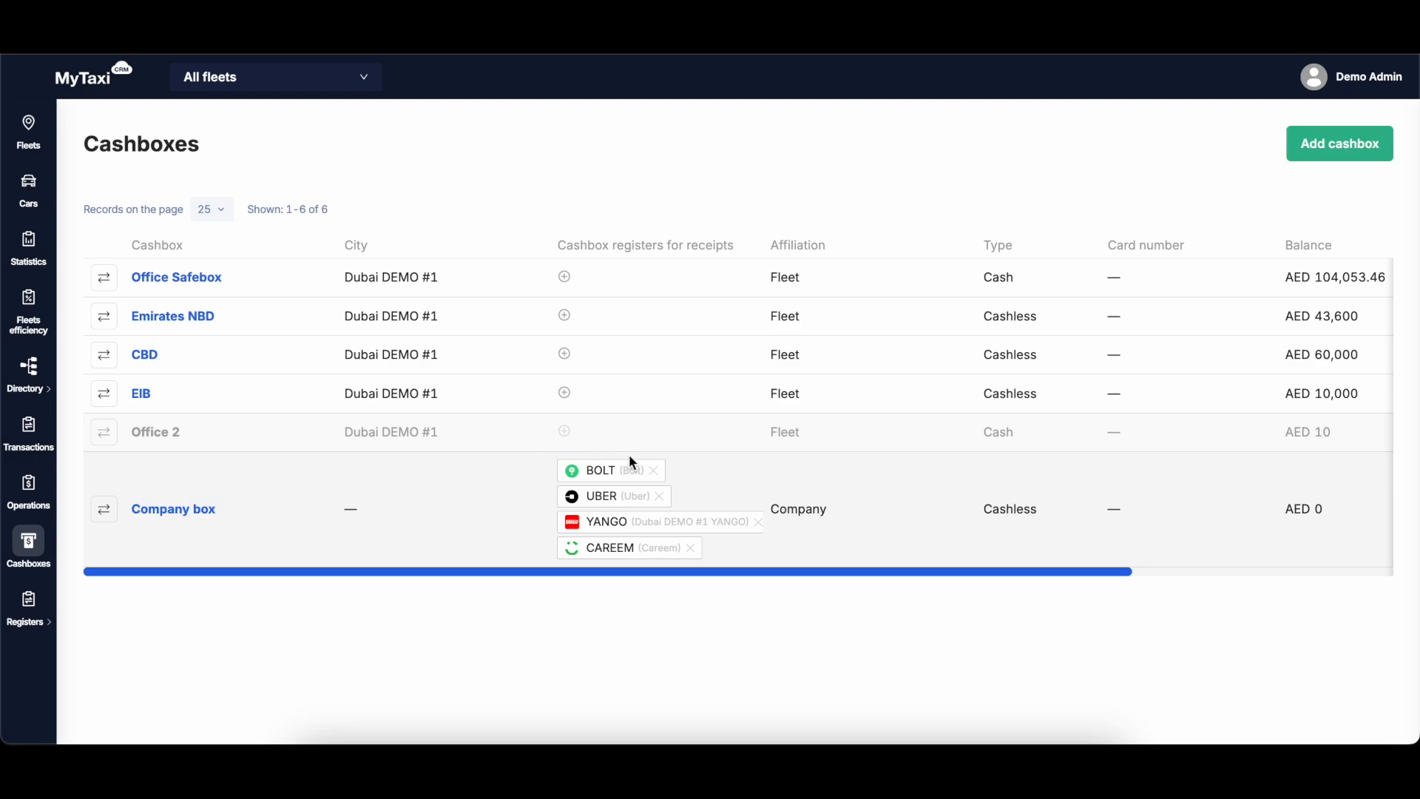
Step: Remove the Bolt integration from Company box and assign it to the Office Safebox cashbox instead
click(654, 470)
click(564, 279)
click(606, 314)
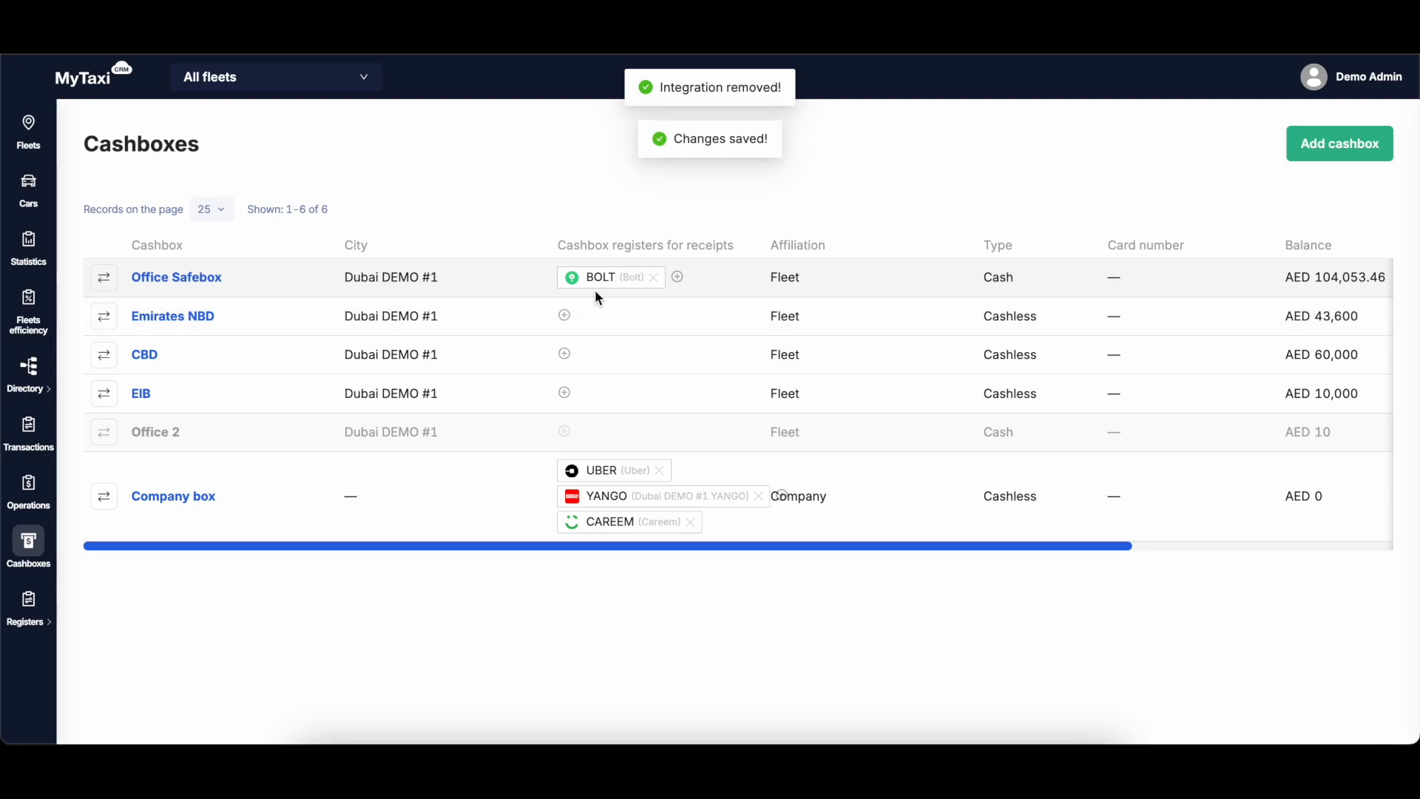